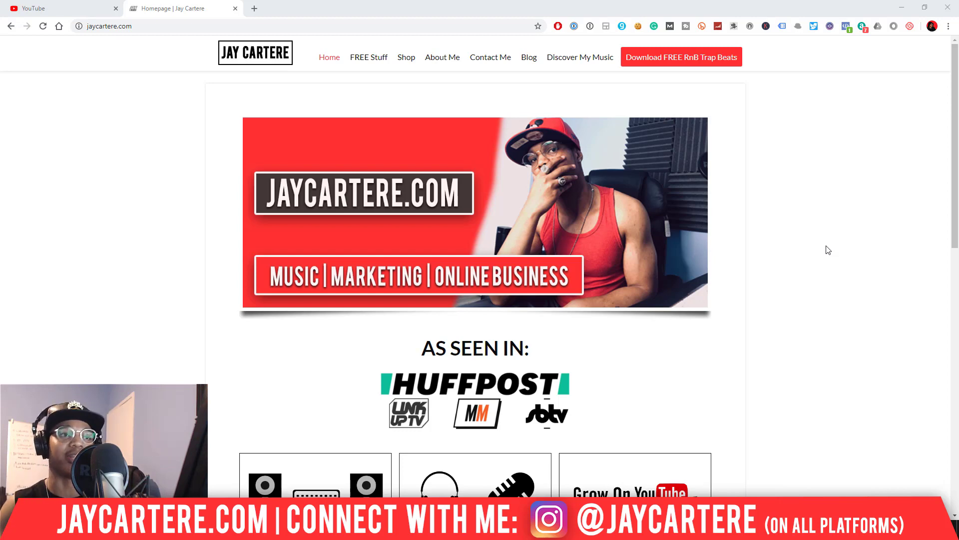
- Switch from the browser to FL Studio and bring the MAIN MELODY PAD piano roll in front of the Omnisphere patch browser
click(902, 7)
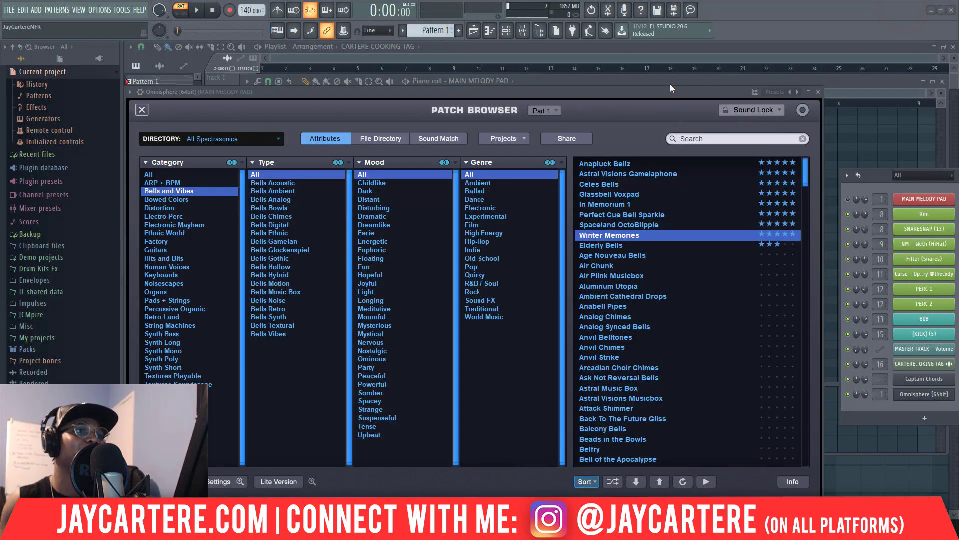
drag(670, 84, 640, 194)
click(637, 83)
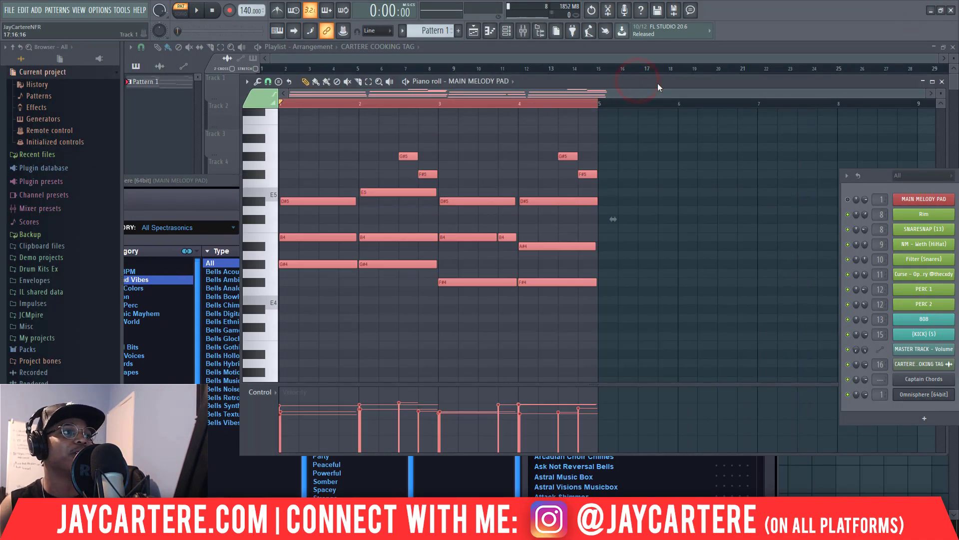
drag(658, 87, 590, 111)
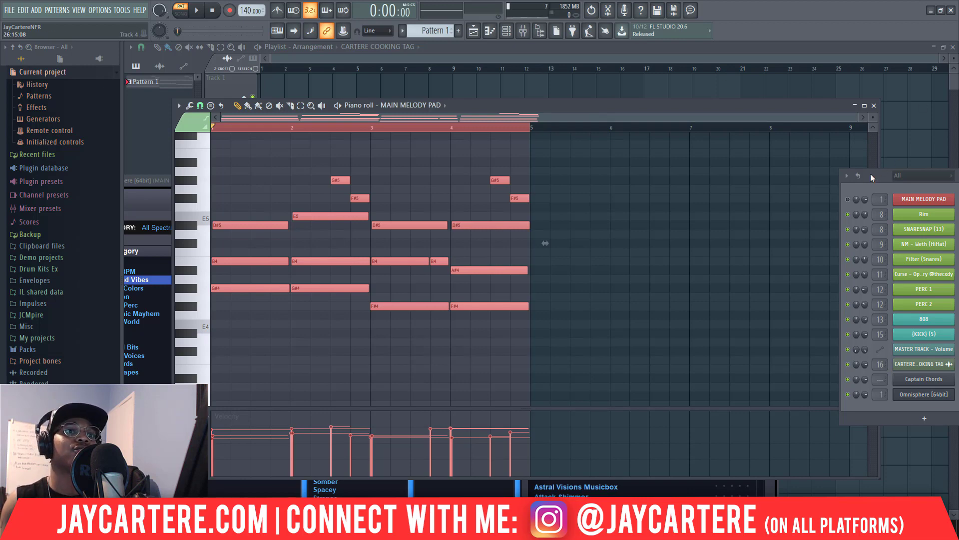
- Place the channel rack beside the notes of the MAIN MELODY PAD piano roll
drag(871, 176, 681, 140)
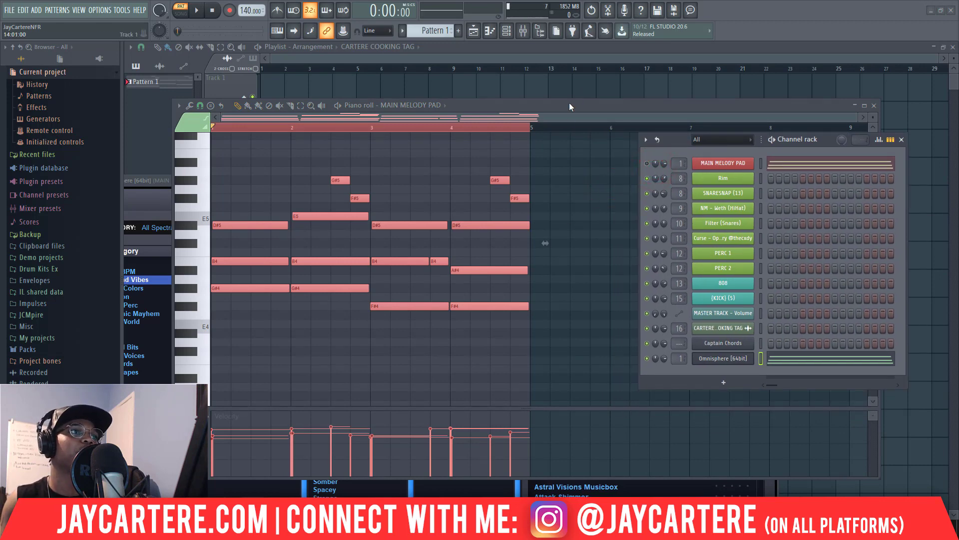
drag(569, 103, 582, 94)
drag(671, 140, 692, 138)
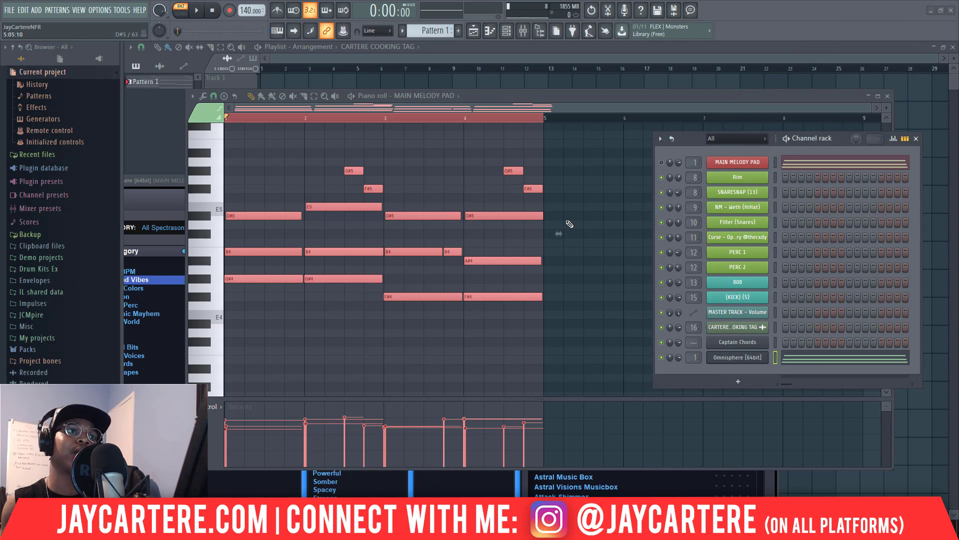
drag(689, 139, 680, 136)
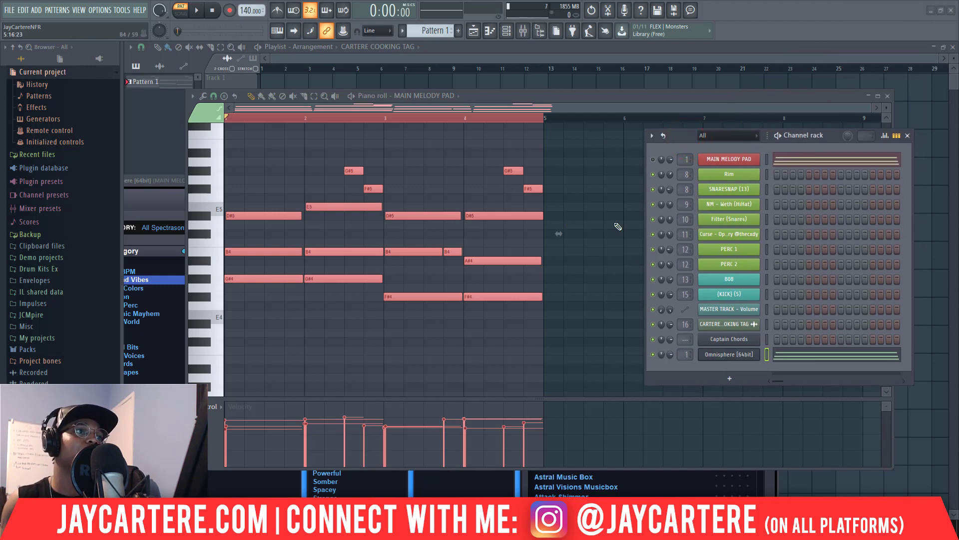
- Rearrange the piano roll, channel rack and Omnisphere windows so the patch browser with Winter Memories selected is in full view
drag(594, 96, 844, 140)
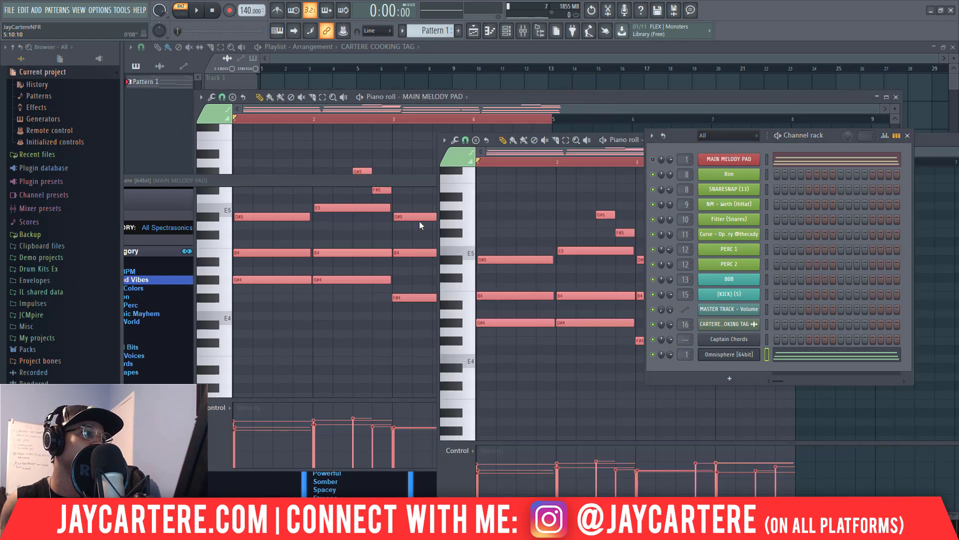
drag(280, 183, 295, 112)
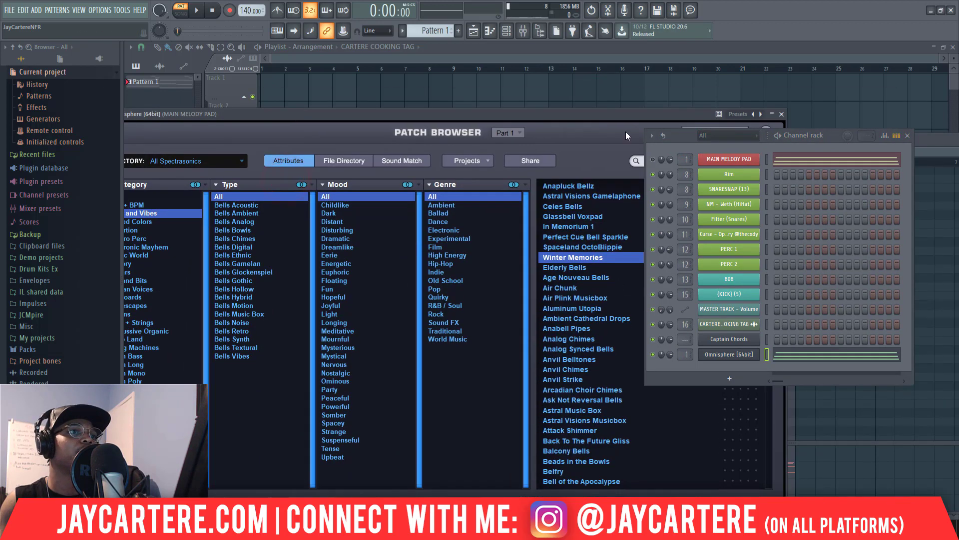
drag(681, 140, 818, 264)
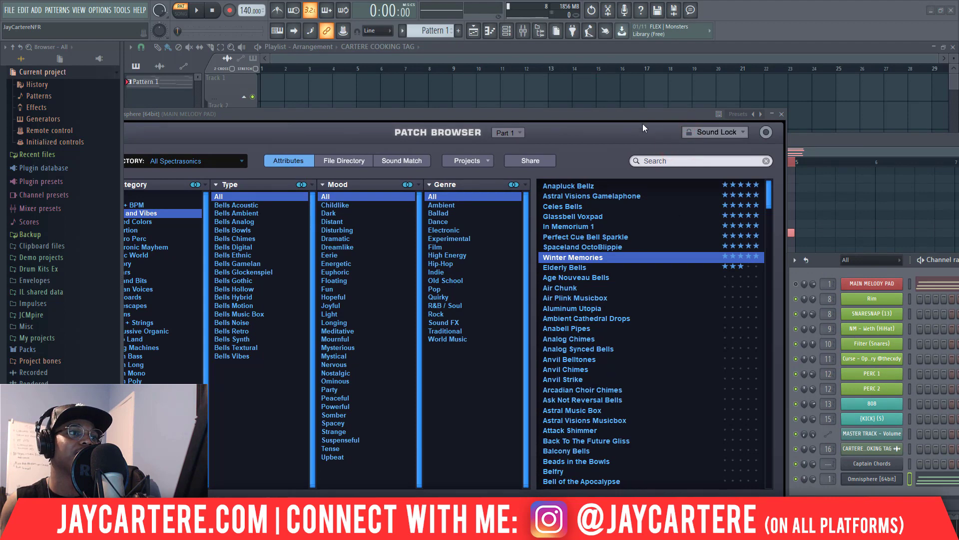
drag(644, 114, 592, 84)
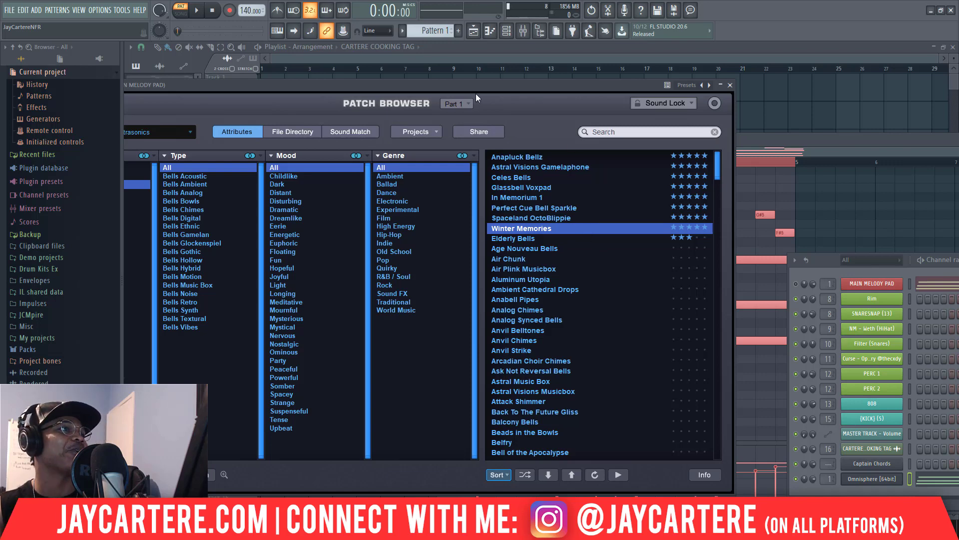
mouse_move(509, 83)
mouse_down()
mouse_move(577, 83)
mouse_move(512, 83)
mouse_up()
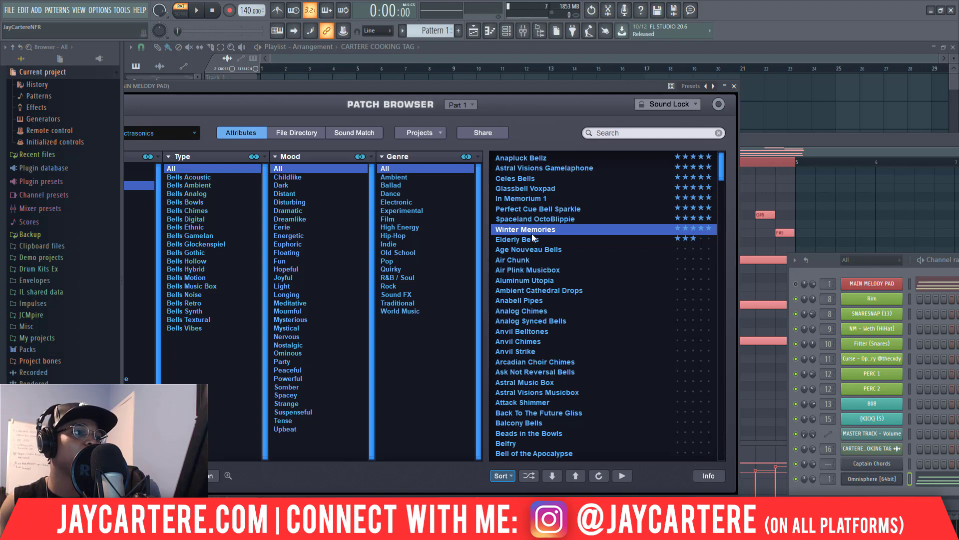
- Close the Omnisphere patch browser and play a short part of the pattern with the channel rack in view
click(734, 85)
drag(821, 260, 784, 250)
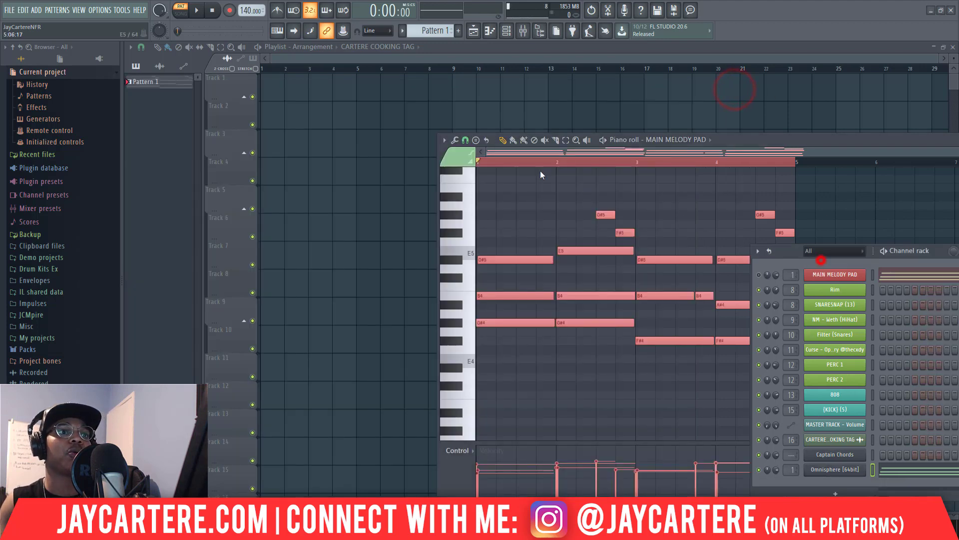
drag(541, 175, 308, 143)
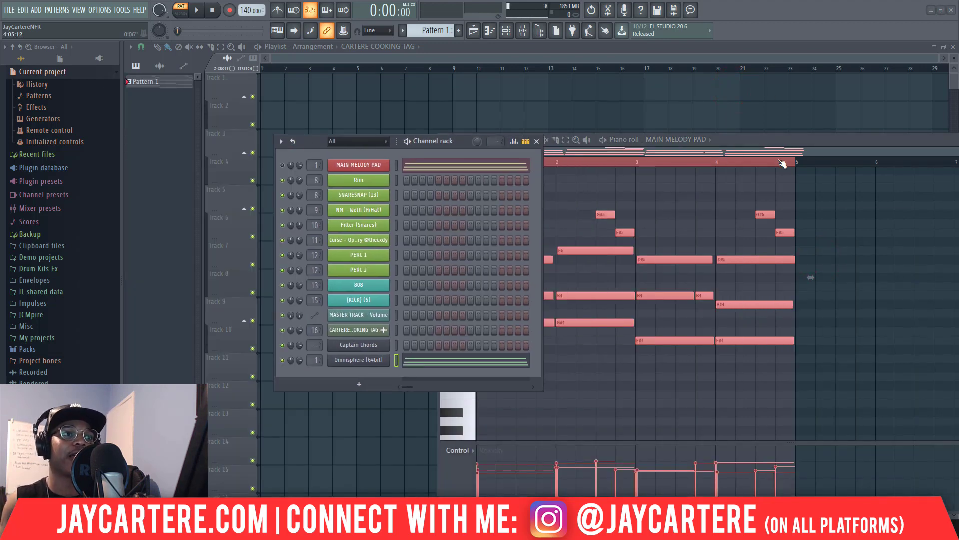
key(space)
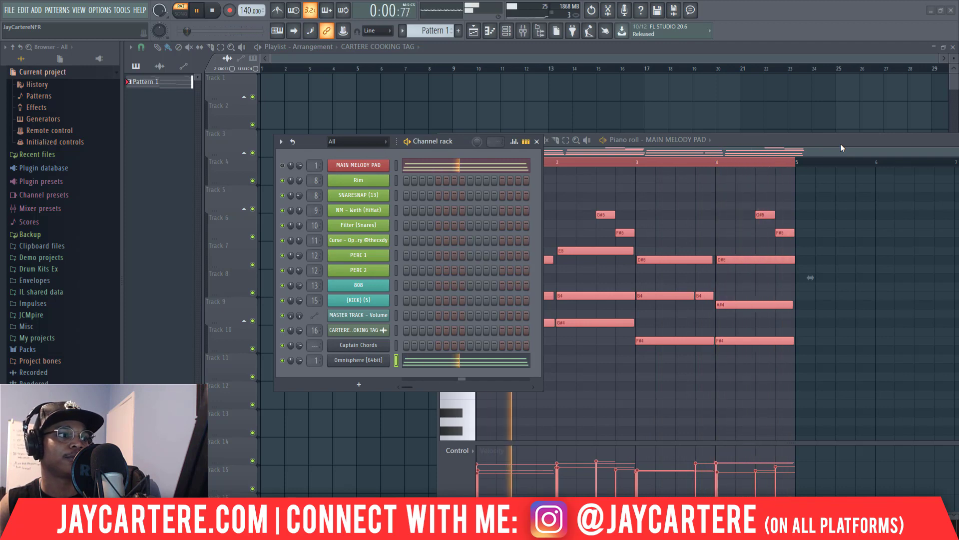
key(space)
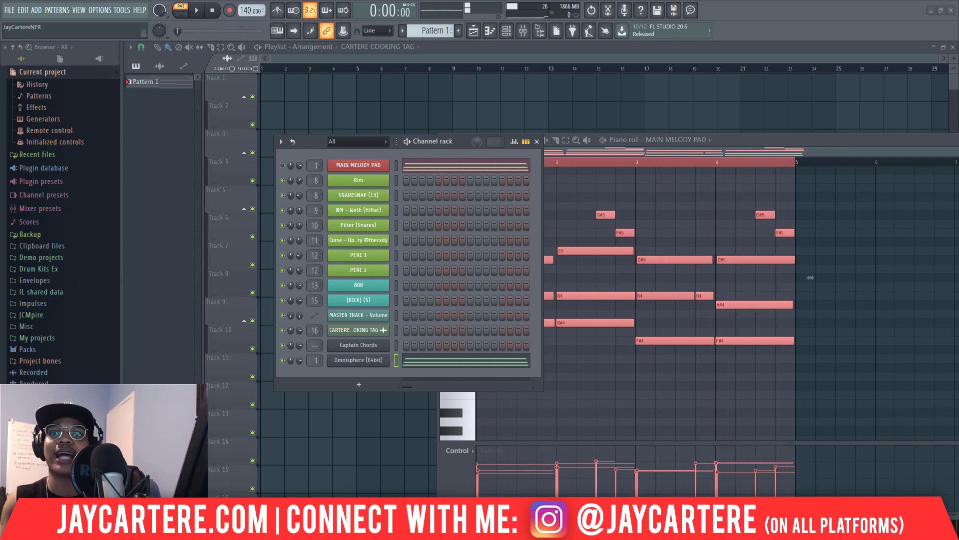
- Show the mixer and place it beside the channel rack so both are visible together
key(F9)
drag(848, 107, 431, 85)
drag(648, 88, 738, 80)
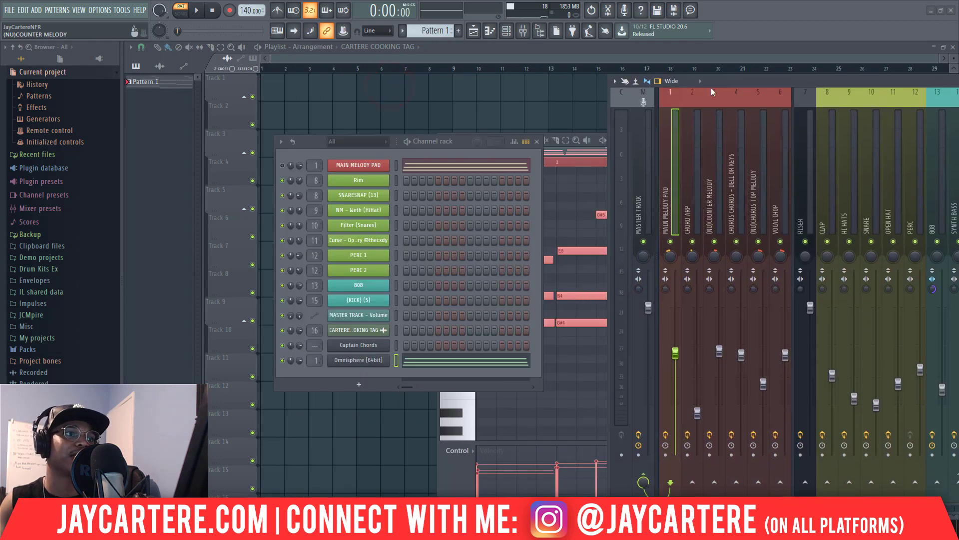
drag(673, 97, 609, 89)
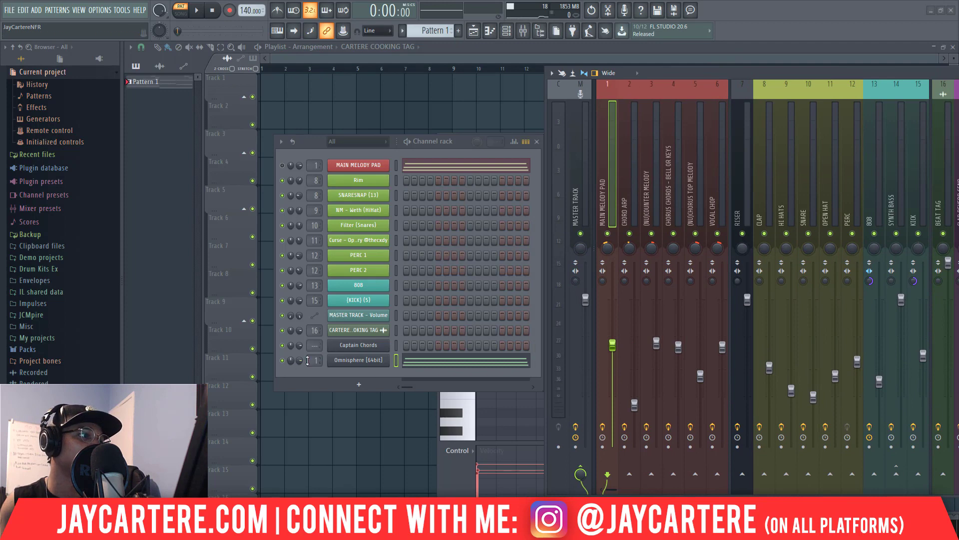
- Audition the Omnisphere channel routed straight to the master, and assign it back to mixer track 1
drag(313, 360, 313, 365)
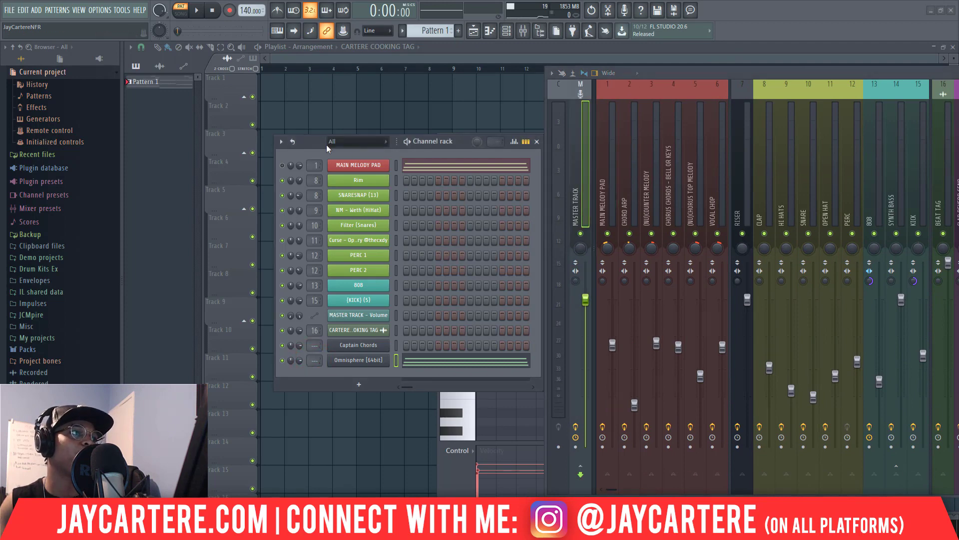
key(space)
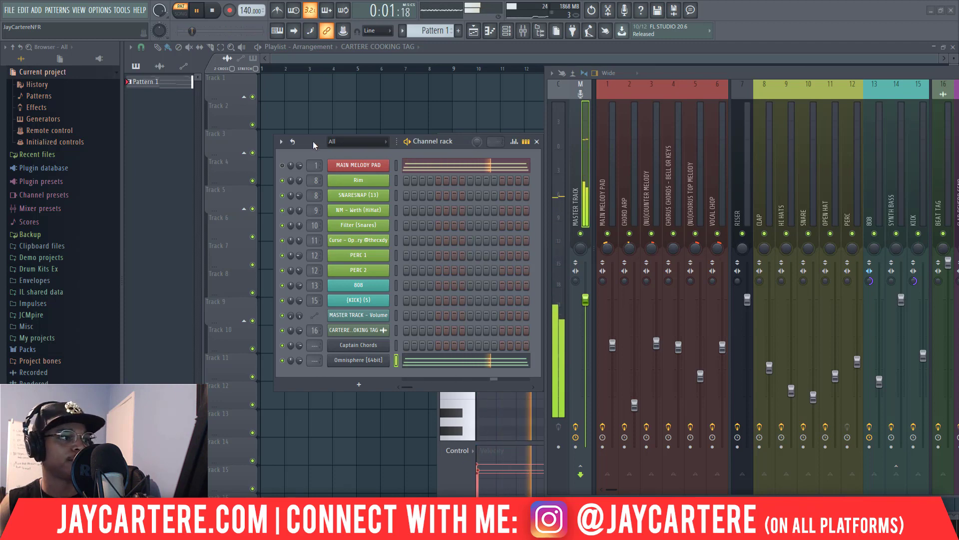
key(space)
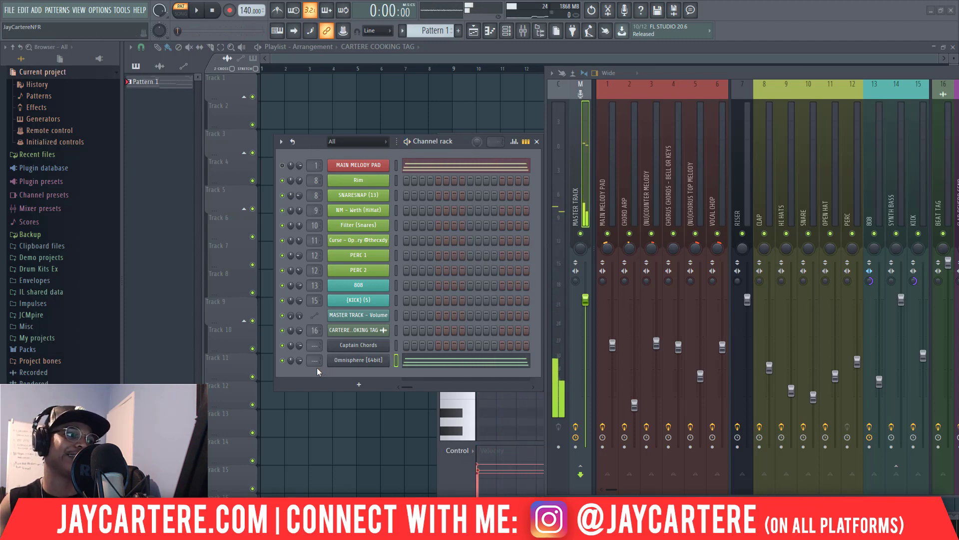
scroll(315, 358, up, 5)
scroll(316, 358, down, 4)
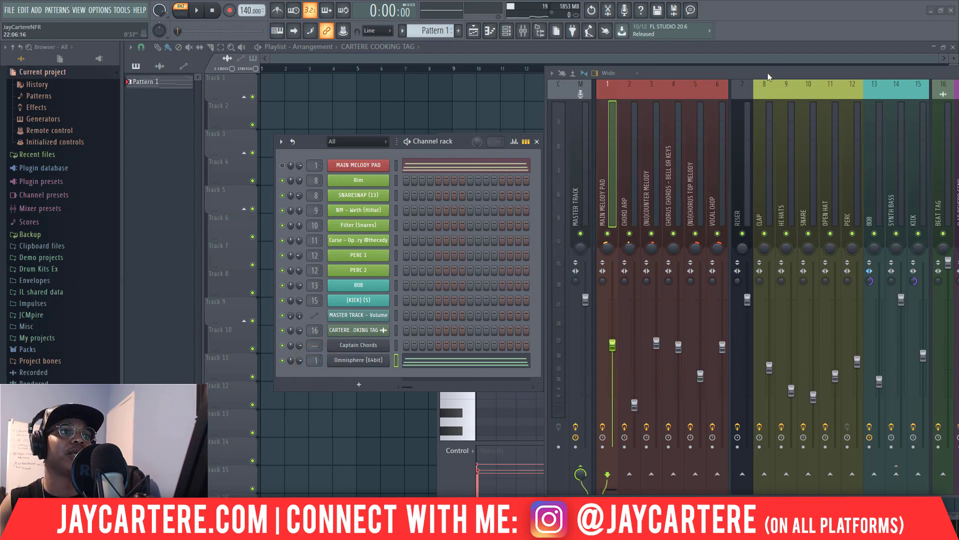
- Open the Fruity parametric EQ 2 on the MAIN MELODY PAD mixer track and arrange the windows around its curve
drag(767, 73, 415, 52)
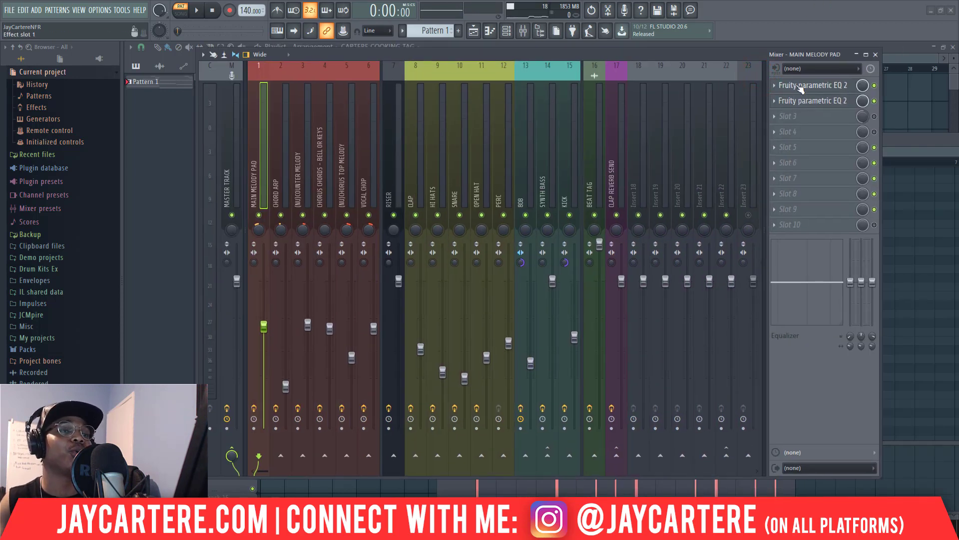
drag(606, 51, 751, 167)
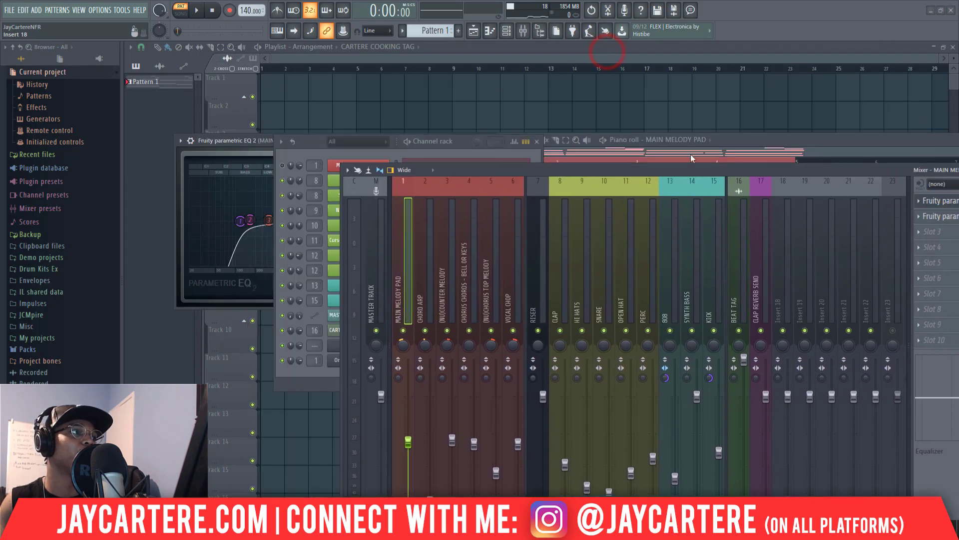
click(255, 145)
drag(319, 143, 582, 158)
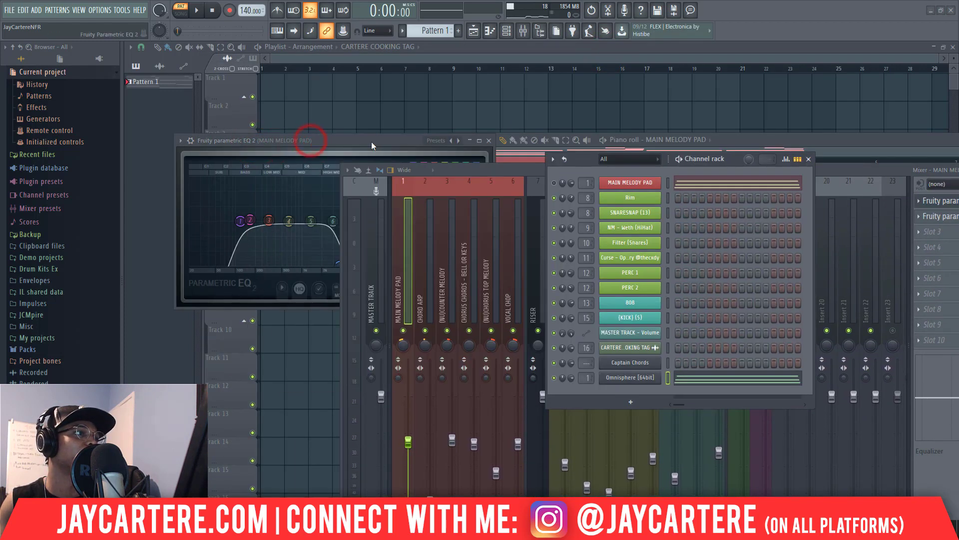
drag(372, 141, 380, 64)
drag(448, 172, 498, 258)
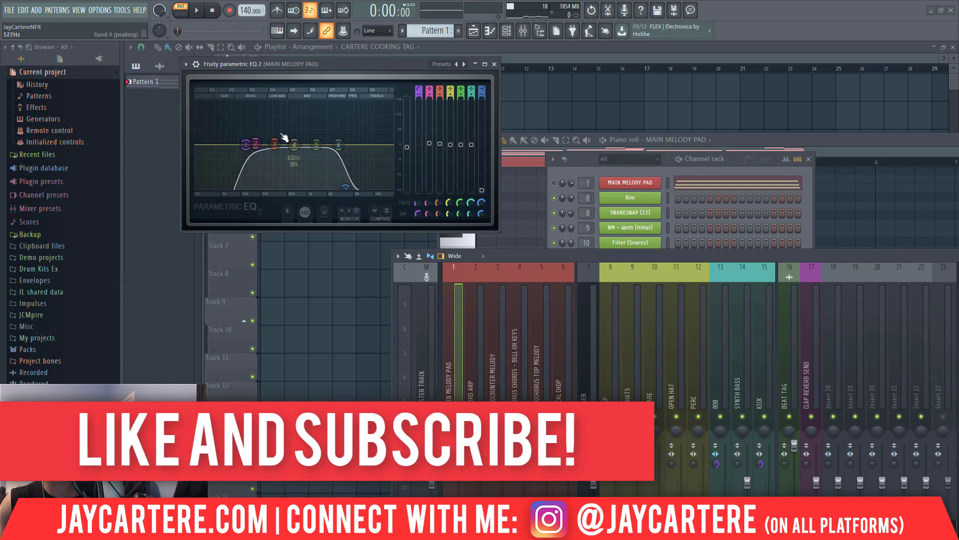
- Play the melody and examine both Fruity parametric EQ 2 curves on the MAIN MELODY PAD track against its spectrum
key(space)
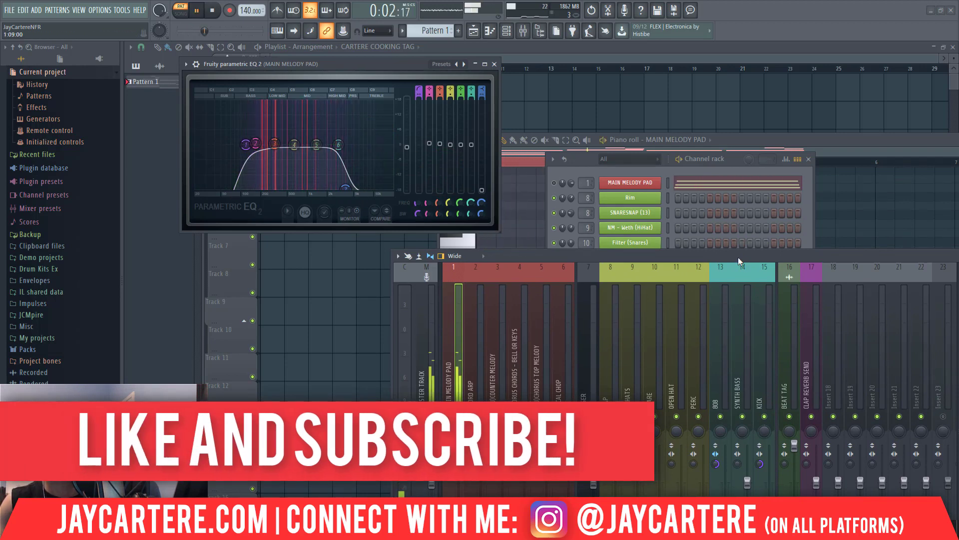
drag(737, 257, 734, 328)
click(713, 229)
drag(317, 106, 301, 161)
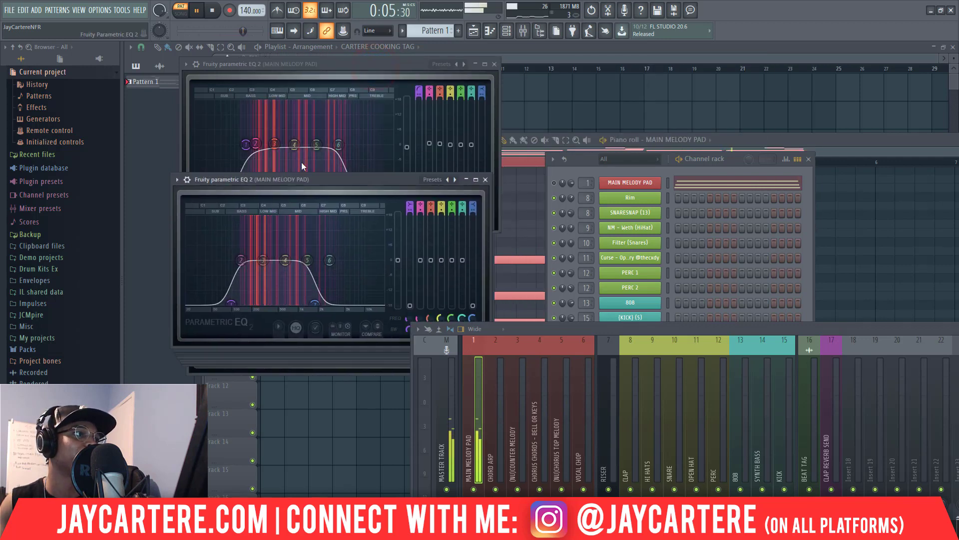
key(space)
- Close both Fruity parametric EQ 2 windows and clear the mixer from view
click(474, 164)
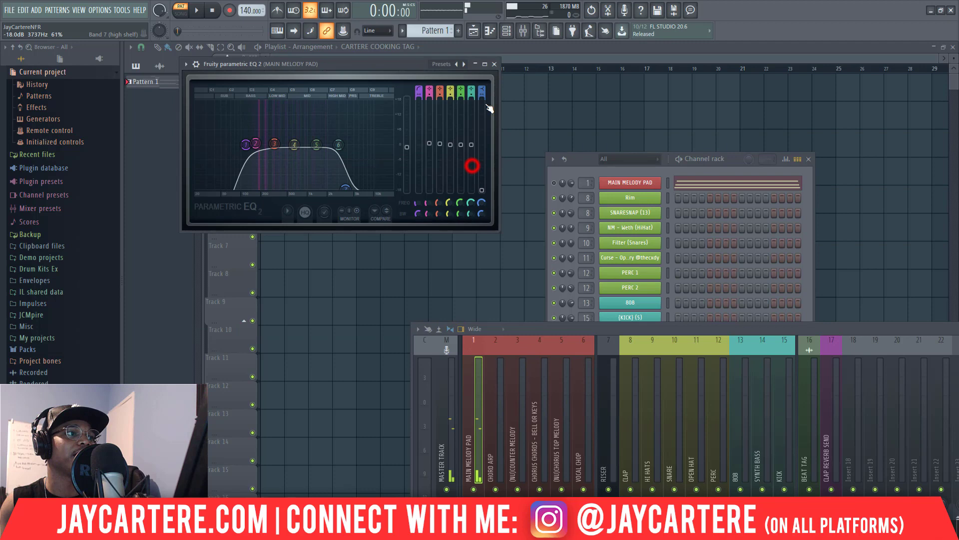
click(495, 64)
drag(727, 326, 551, 79)
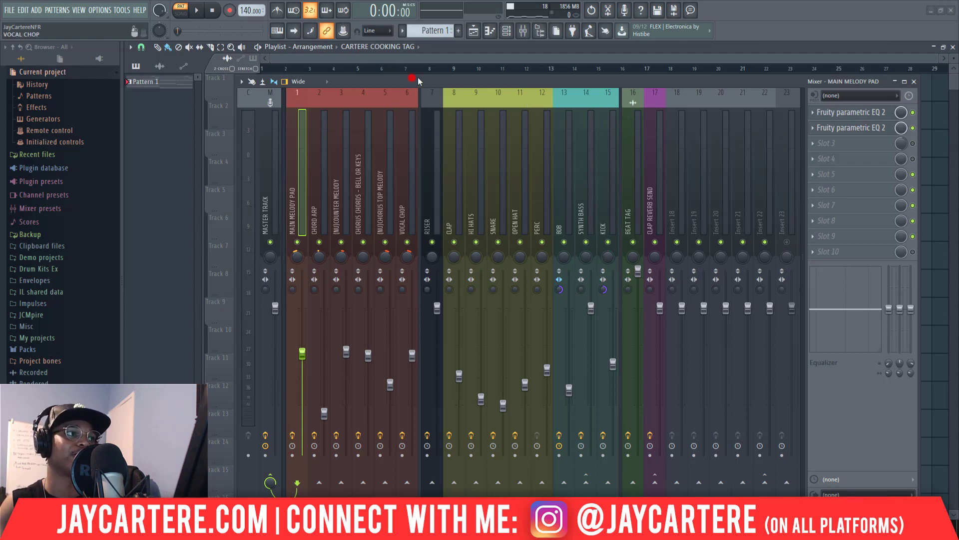
drag(417, 77, 441, 79)
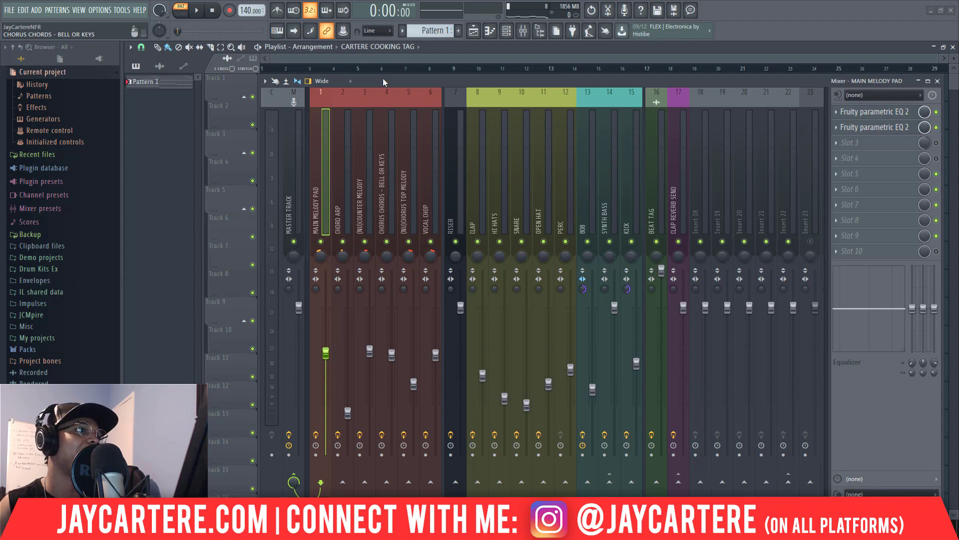
drag(383, 81, 958, 87)
- Mute the Omnisphere channel and unmute the MAIN MELODY PAD channel in the channel rack
drag(580, 160, 358, 124)
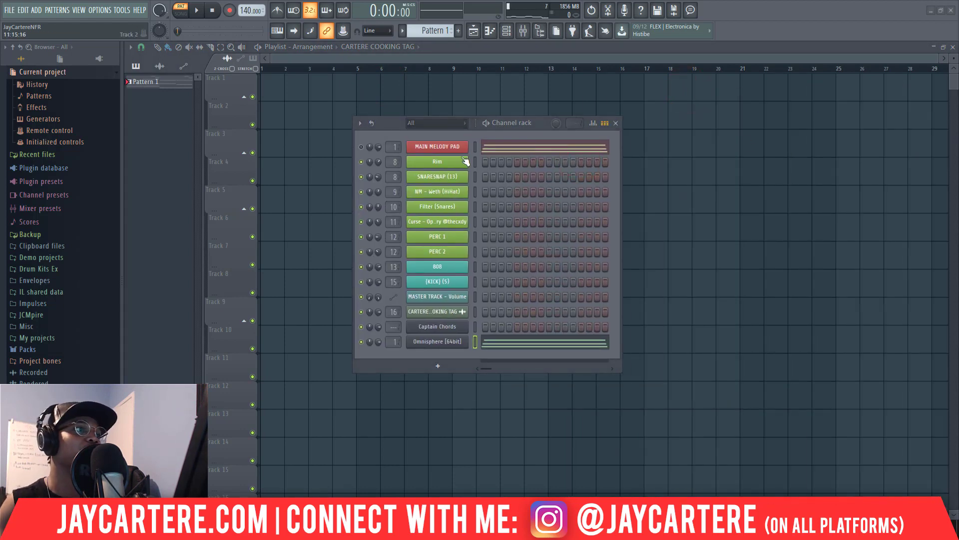
drag(399, 125, 356, 119)
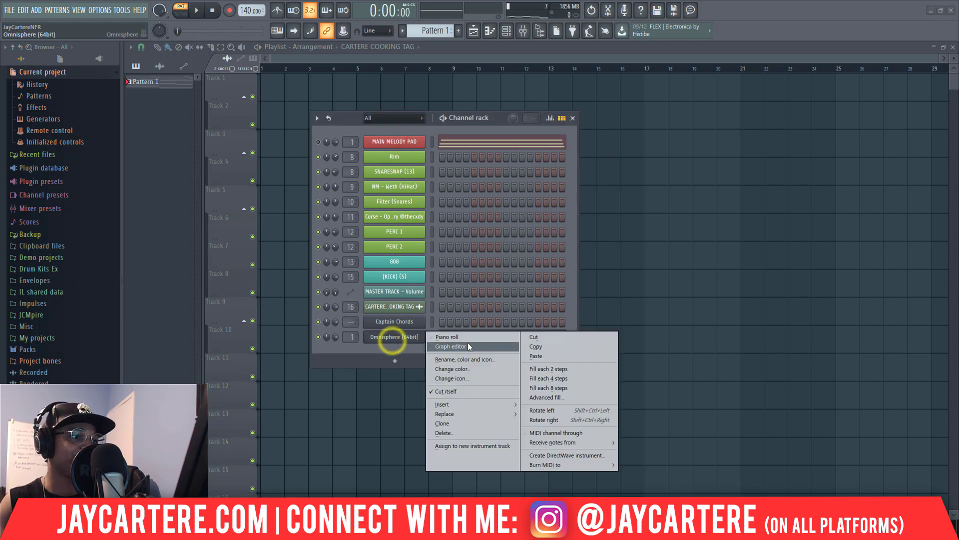
click(321, 337)
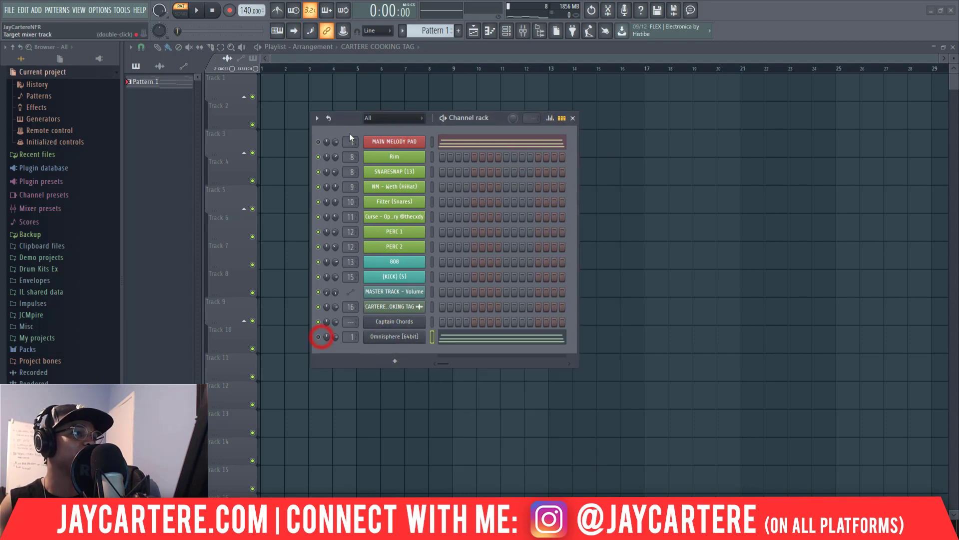
- Open the MAIN MELODY PAD channel's piano roll and arrange it and the channel rack so all its chord notes are visible
right_click(400, 144)
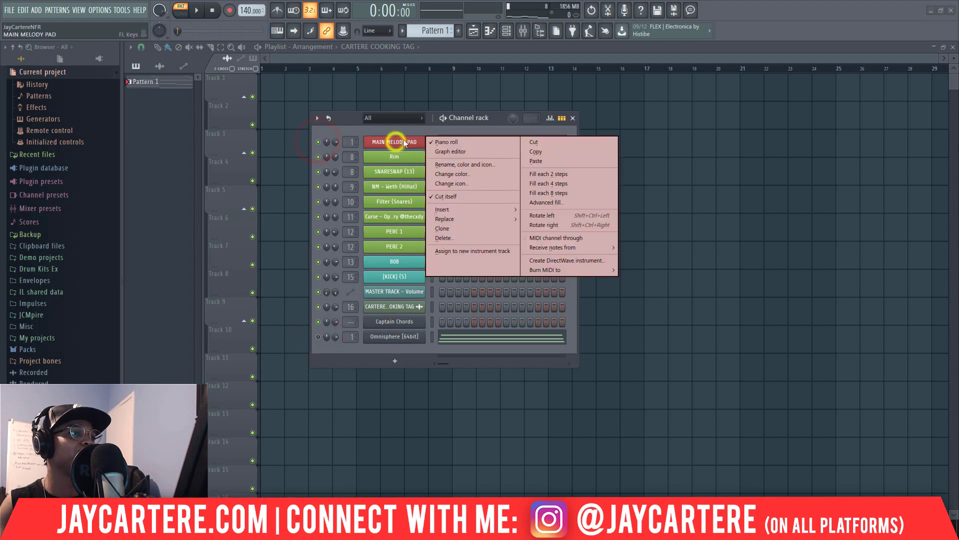
click(448, 141)
drag(351, 119, 533, 252)
right_click(401, 202)
click(452, 200)
drag(727, 140, 480, 107)
drag(538, 253, 825, 238)
drag(557, 111, 566, 82)
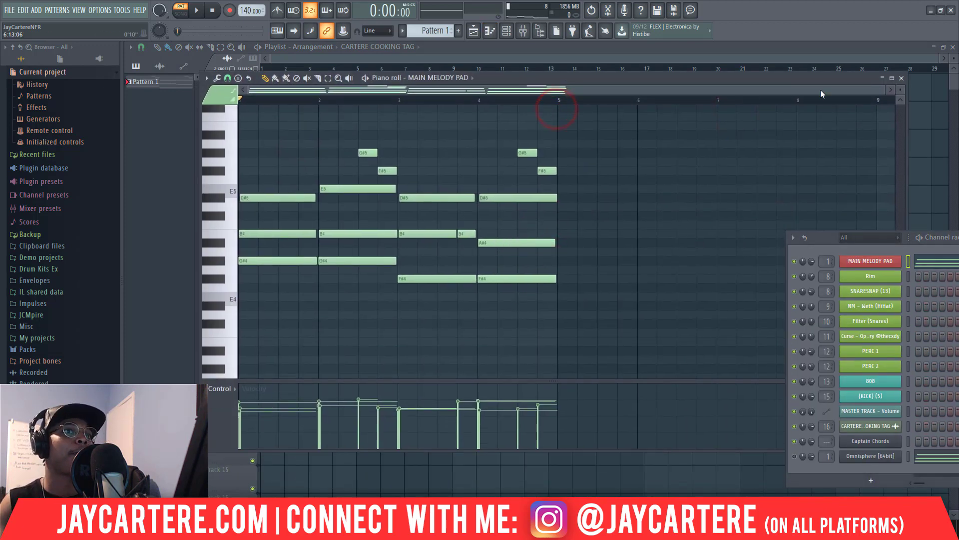
- Clear the existing chord notes and their ghost copies from the MAIN MELODY PAD piano roll, moving the channel rack out of the way
scroll(504, 244, up, 1)
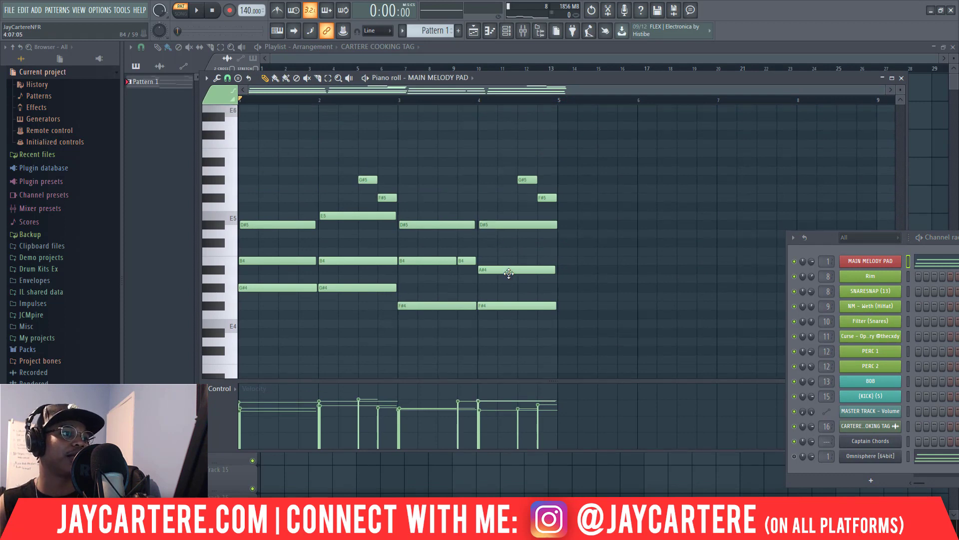
mouse_move(525, 336)
mouse_down()
mouse_move(538, 107)
mouse_move(424, 340)
mouse_move(422, 281)
mouse_move(390, 209)
mouse_move(366, 322)
mouse_move(279, 326)
mouse_up()
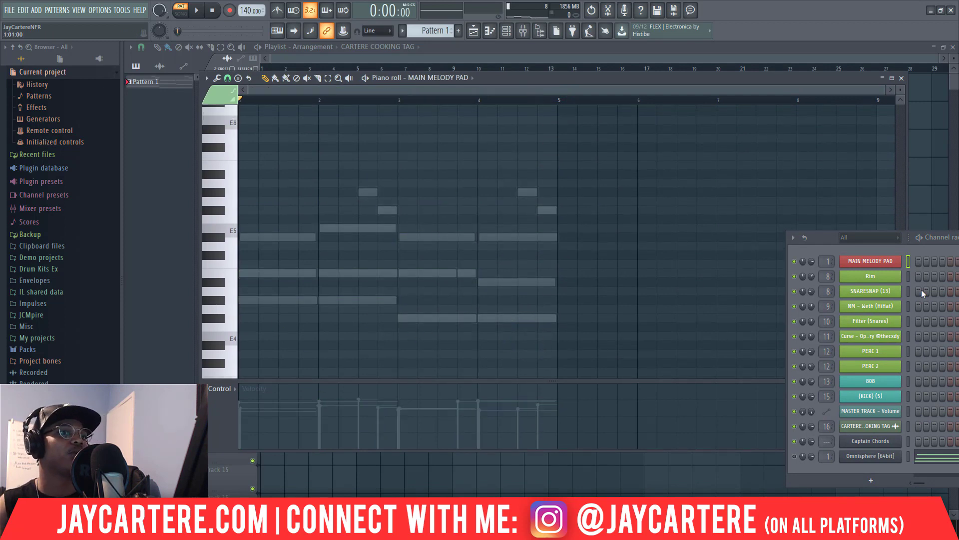
drag(814, 238, 864, 270)
right_click(748, 380)
click(890, 376)
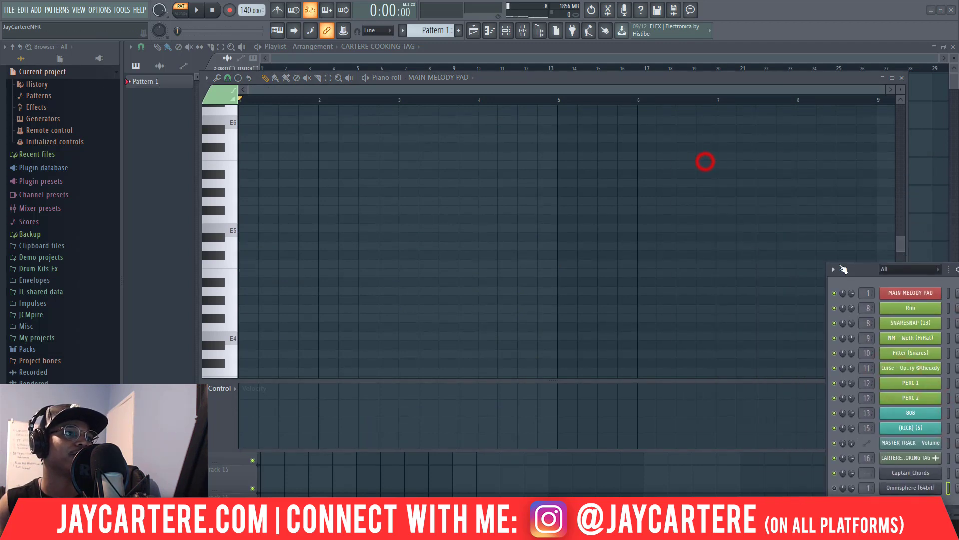
scroll(293, 231, down, 3)
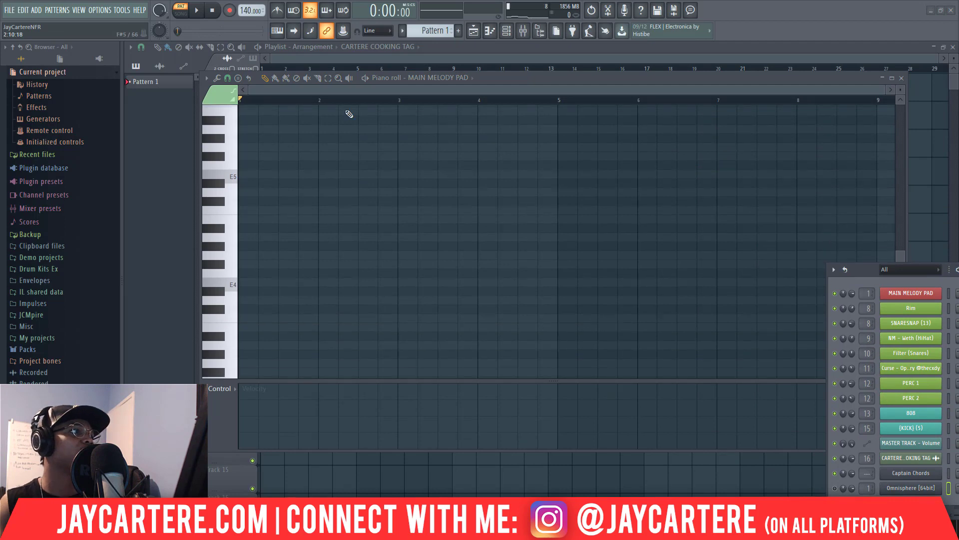
click(268, 176)
drag(255, 176, 263, 282)
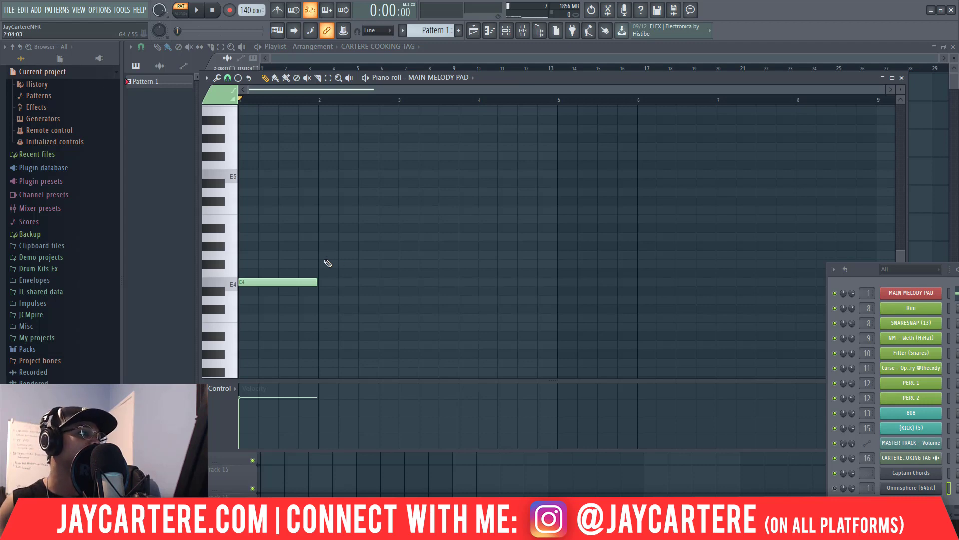
right_click(267, 283)
scroll(267, 284, down, 3)
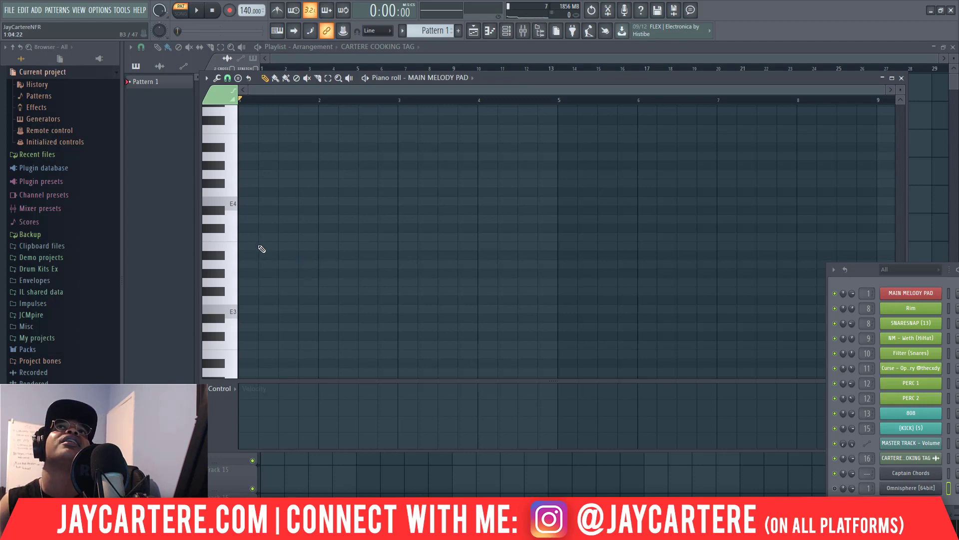
click(259, 247)
right_click(253, 247)
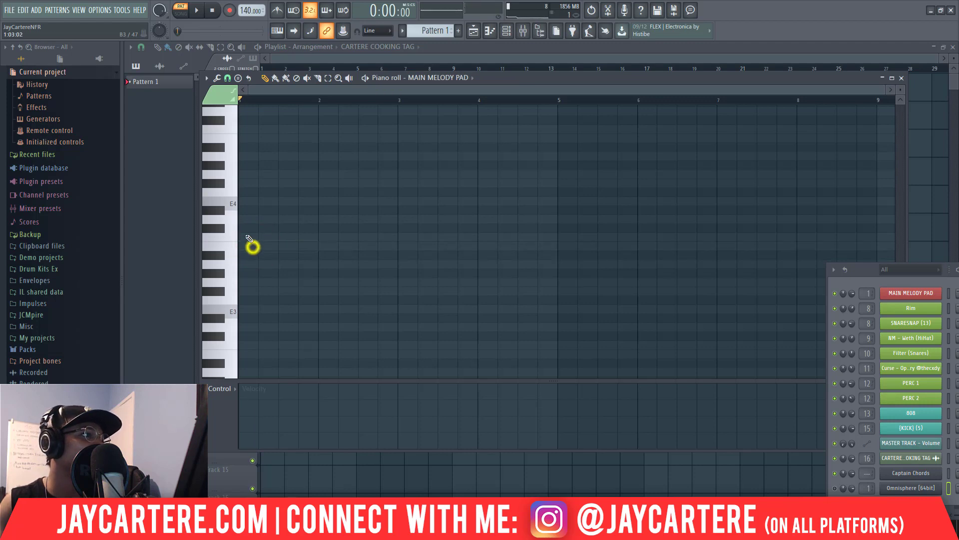
- Place one-bar root notes C4, A3, B3 and E3 in bars 1 to 4 and play them back
click(250, 237)
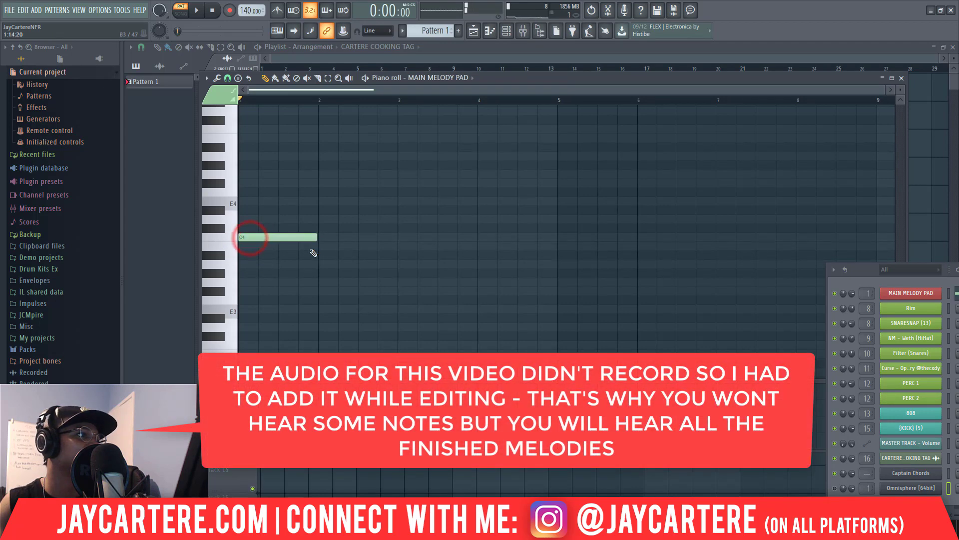
click(321, 220)
right_click(336, 220)
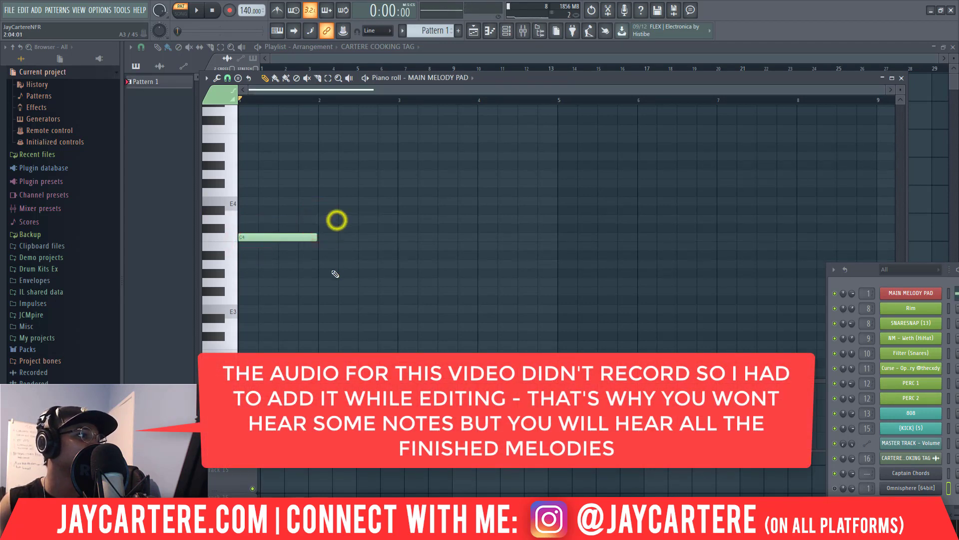
click(321, 263)
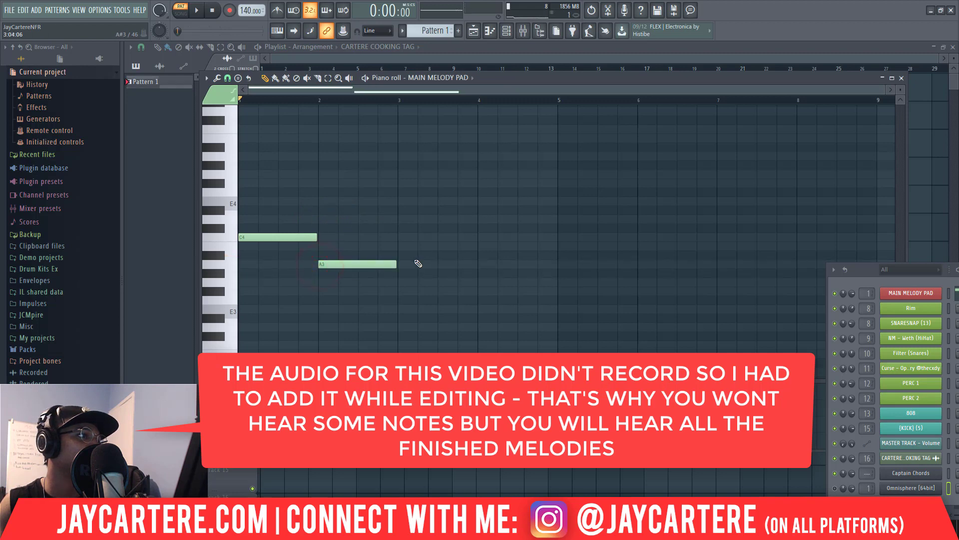
click(400, 246)
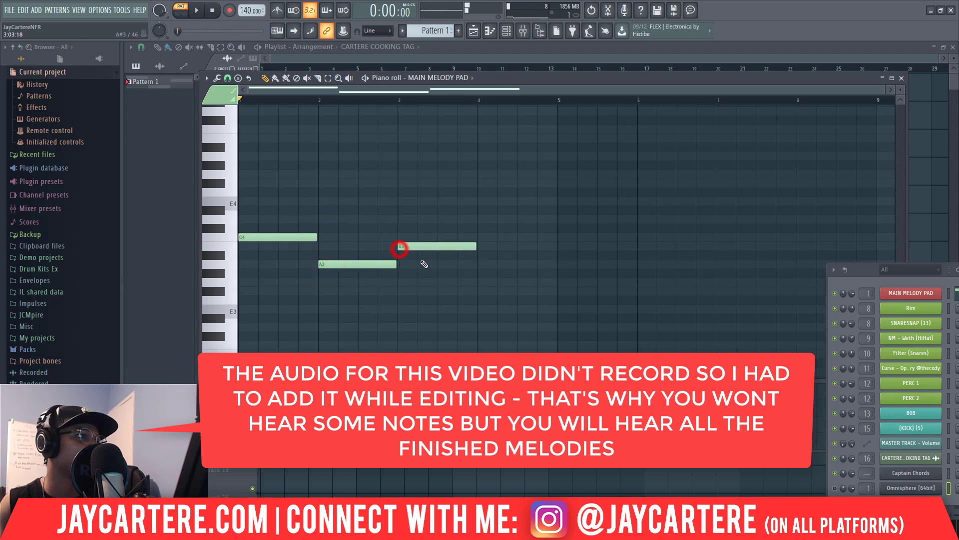
click(480, 309)
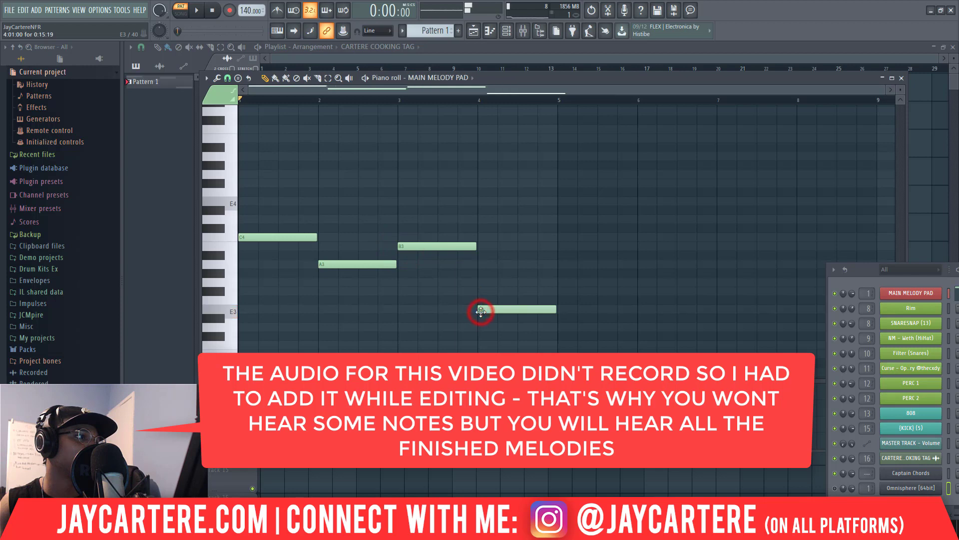
key(space)
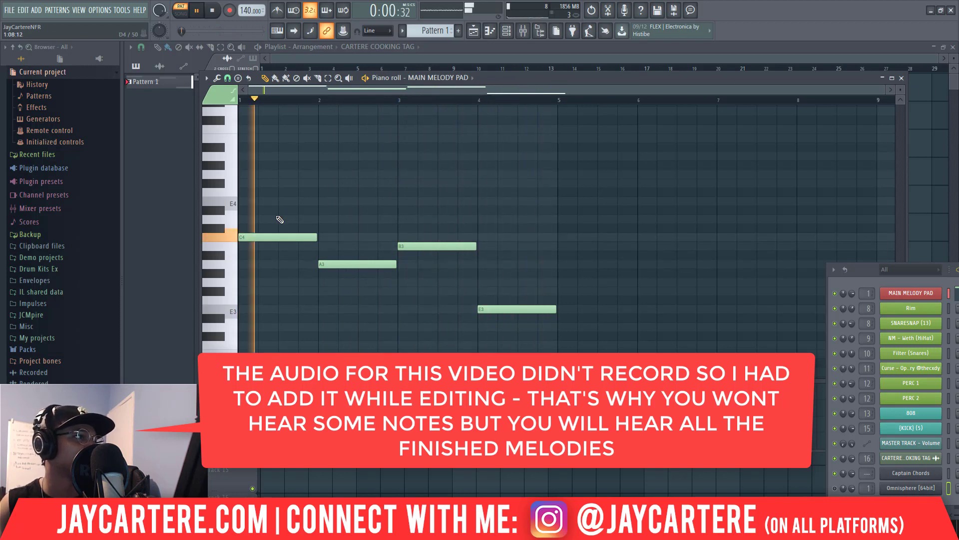
key(space)
click(262, 201)
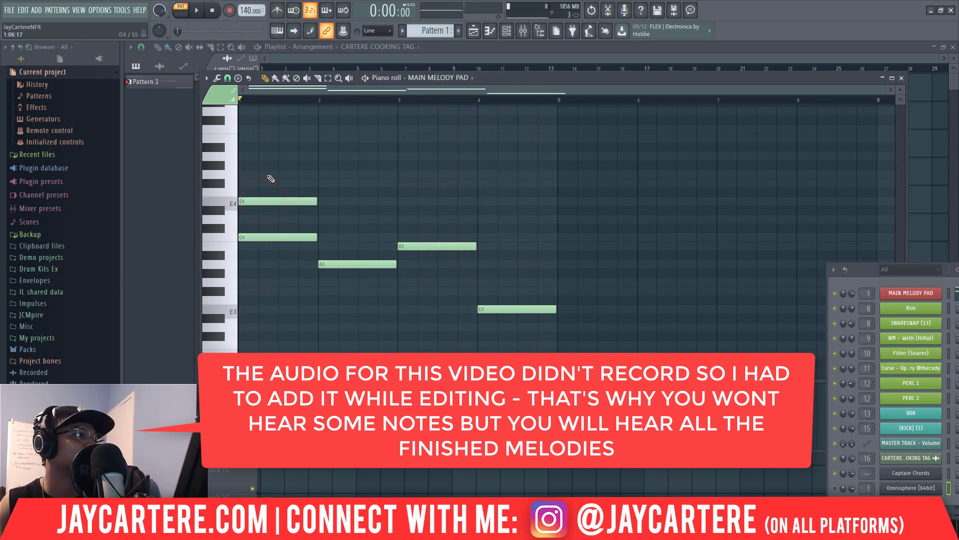
click(266, 174)
right_click(282, 177)
right_click(280, 201)
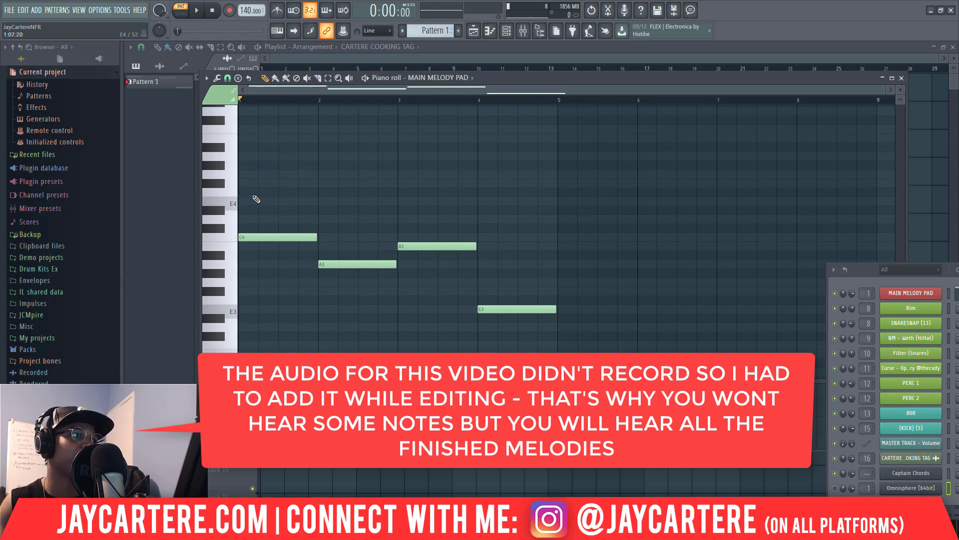
- Build triads by adding E4 and G4 in bar 1, C4 and E4 in bar 2, and D4 and F#4 in bar 3
click(270, 202)
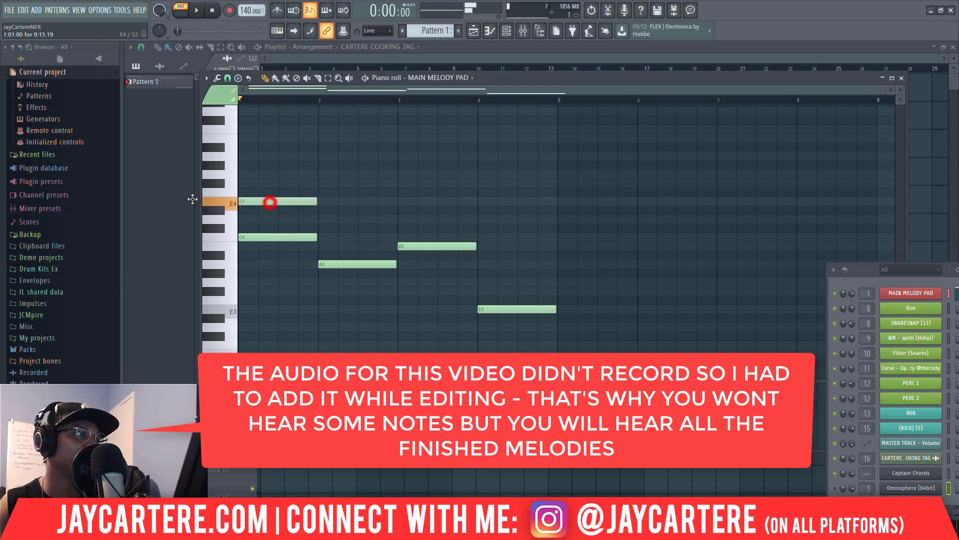
click(278, 174)
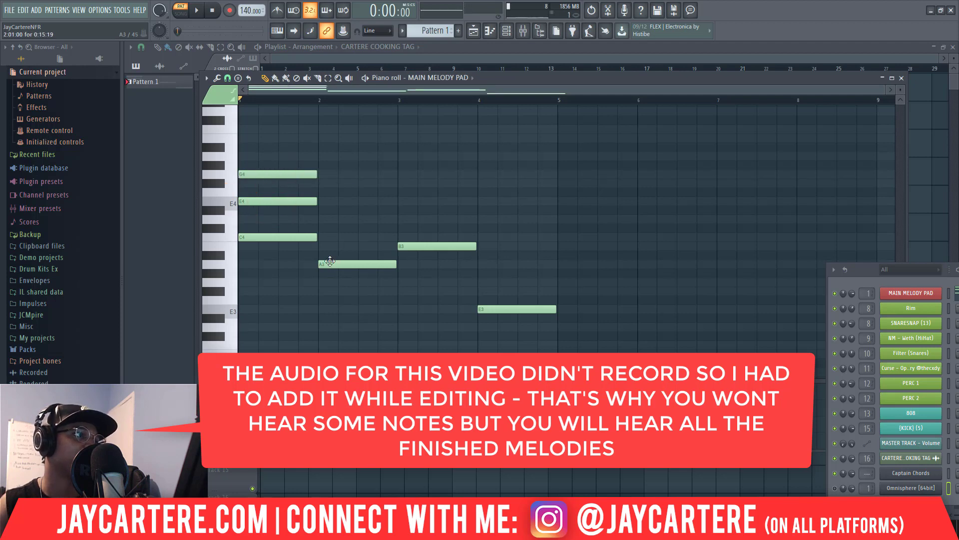
click(320, 237)
click(321, 202)
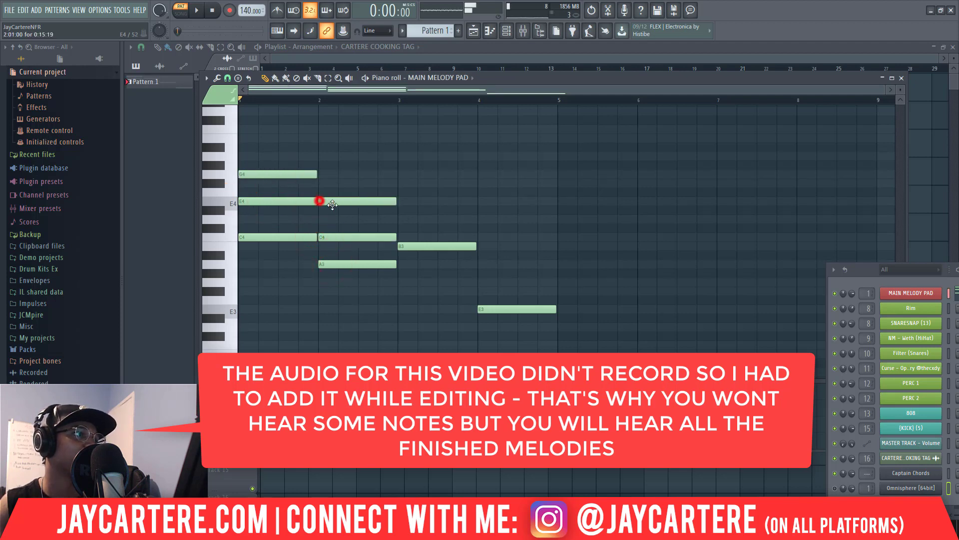
click(403, 247)
click(400, 219)
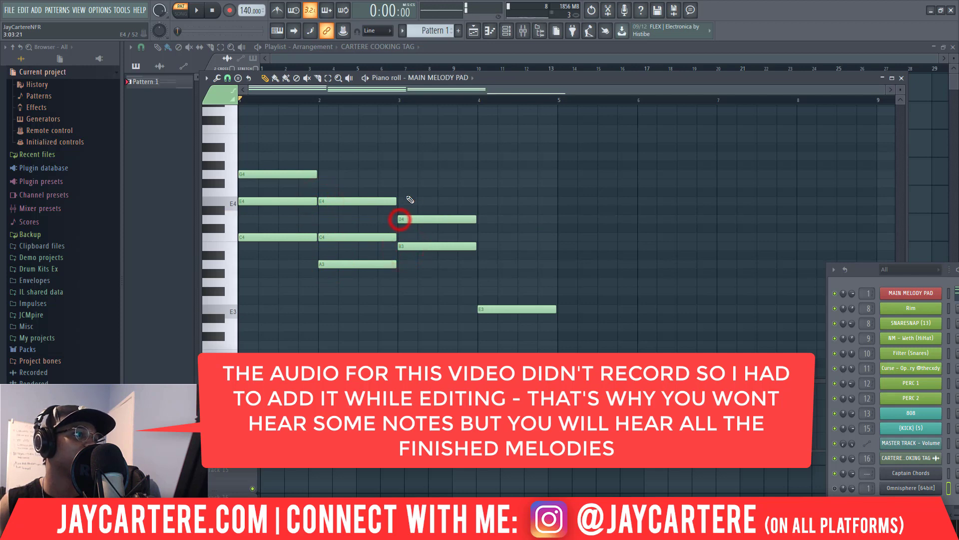
click(402, 183)
- Extend the first three chords to sevenths with B4 in bar 1, G4 in bar 2 and A4 in bar 3
scroll(253, 167, up, 1)
click(252, 165)
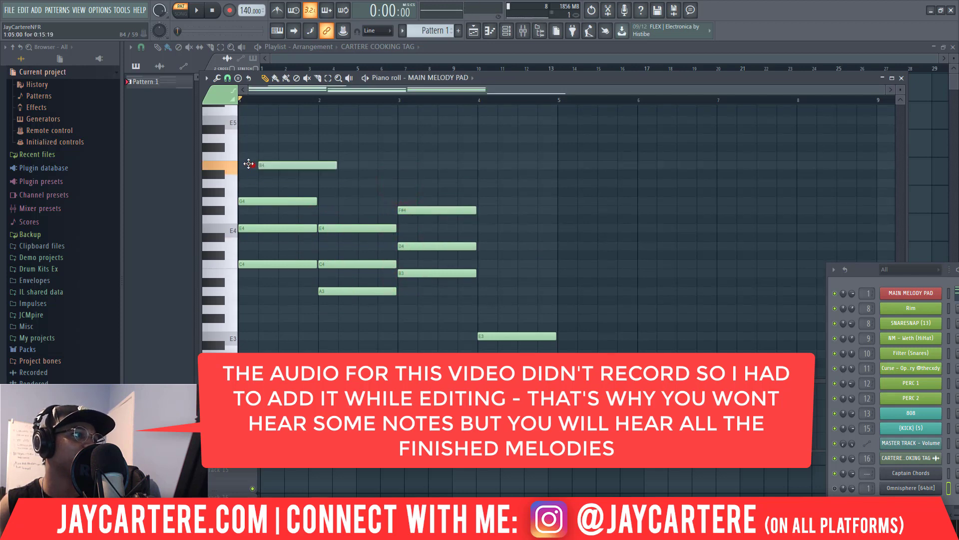
click(323, 202)
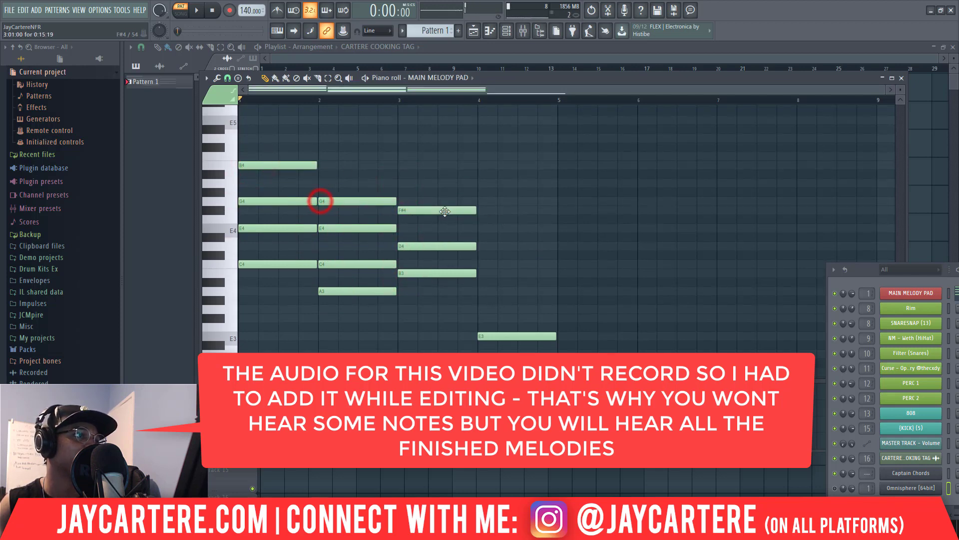
click(442, 209)
click(401, 183)
- Stack G3, B3 and D4 above the E3 root in bar 4 and play back the full progression
click(497, 336)
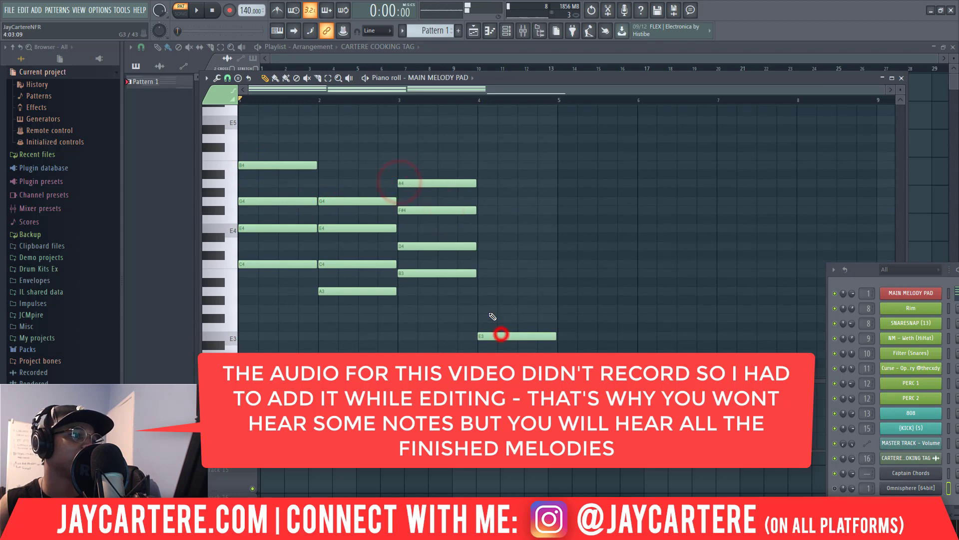
click(481, 309)
click(480, 273)
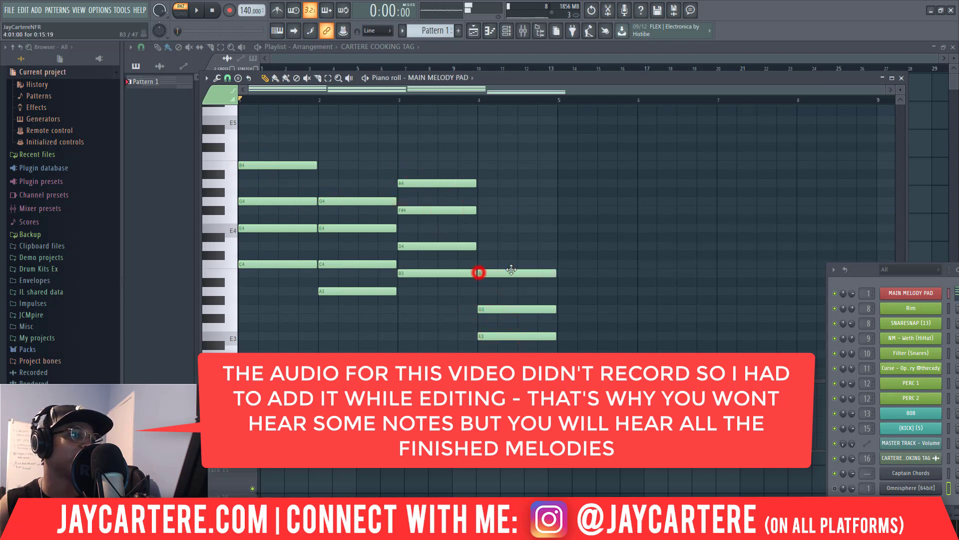
click(480, 246)
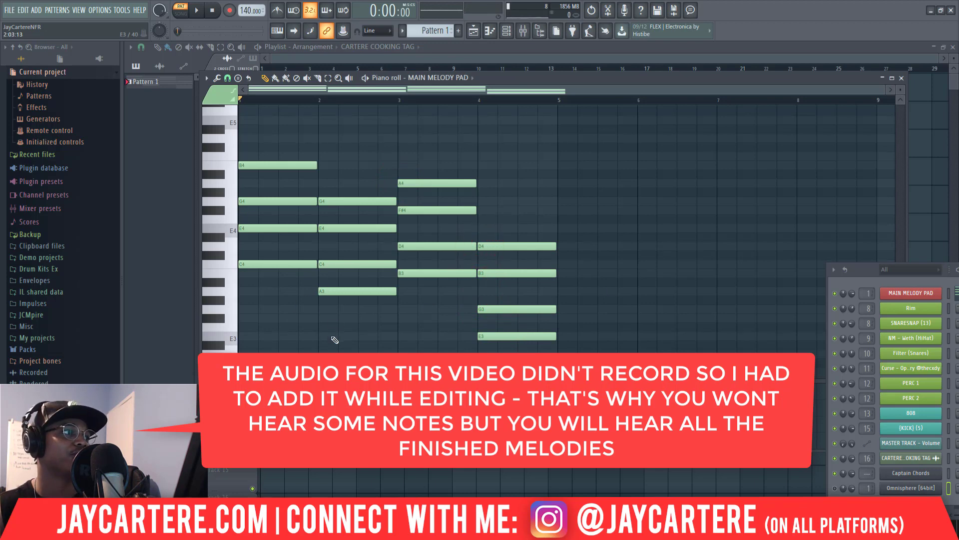
key(space)
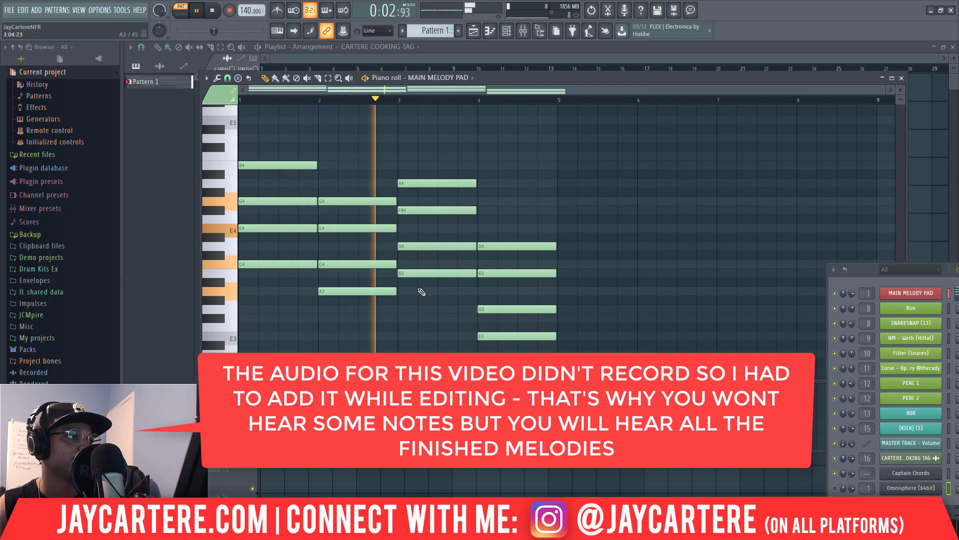
key(space)
- Try transposing all the chord notes up one octave and play them back
drag(387, 310, 349, 292)
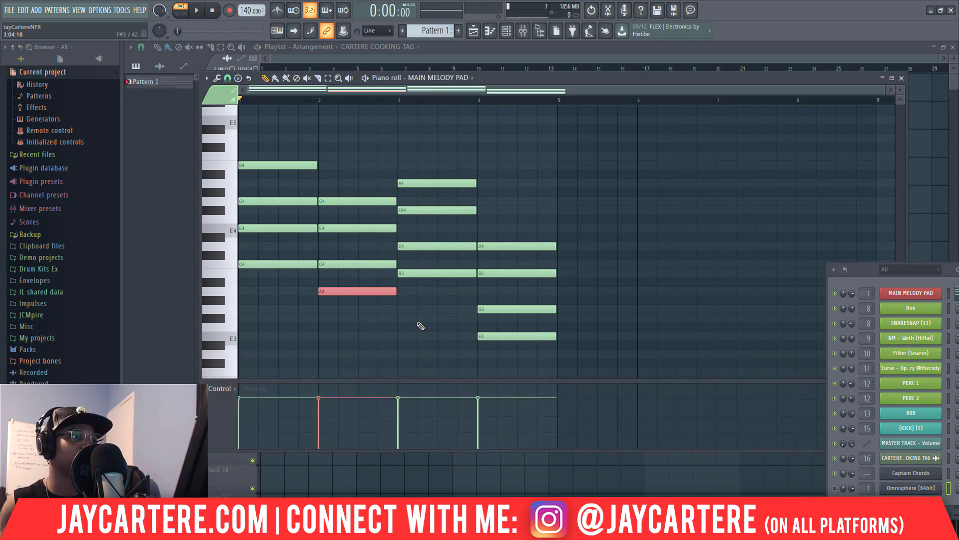
key(ctrl+a)
key(ctrl+Up)
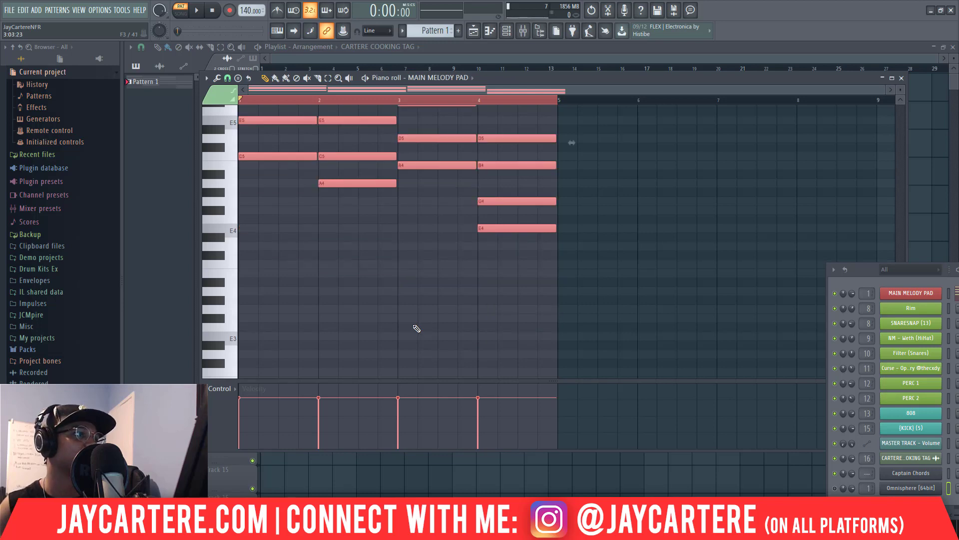
scroll(416, 329, up, 4)
scroll(417, 329, down, 1)
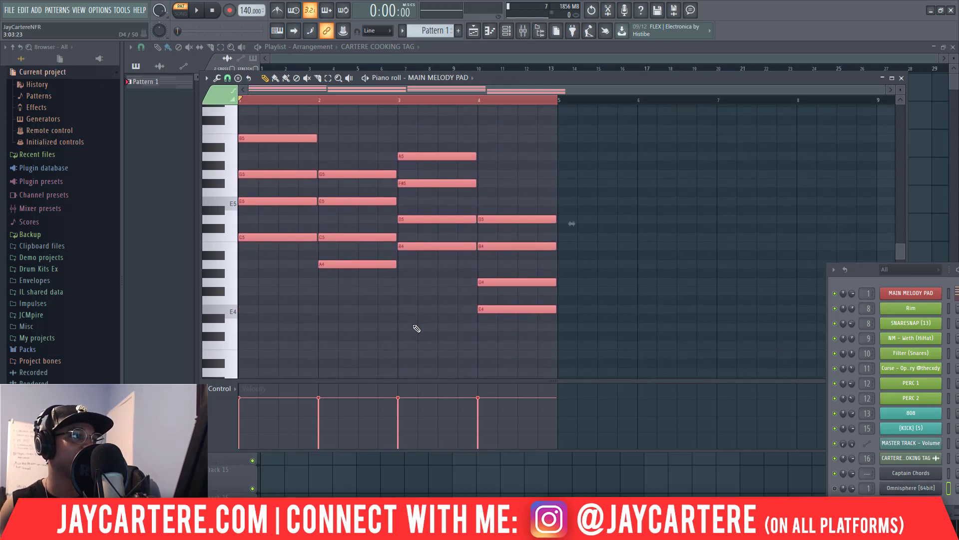
key(space)
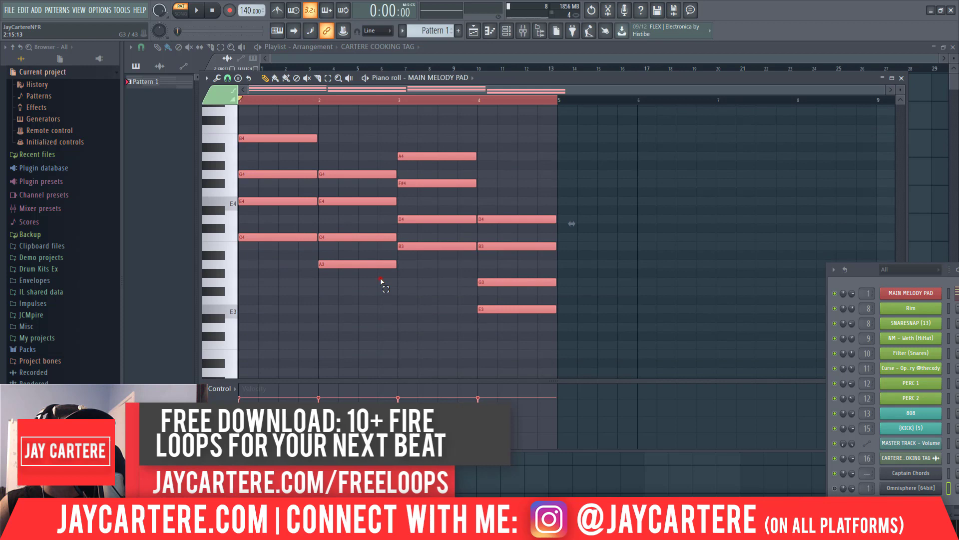
- Invert the chords by raising bar 2's A3 and bar 4's E3 and G3 one octave, and play the progression
drag(381, 281, 344, 261)
key(ctrl+Up)
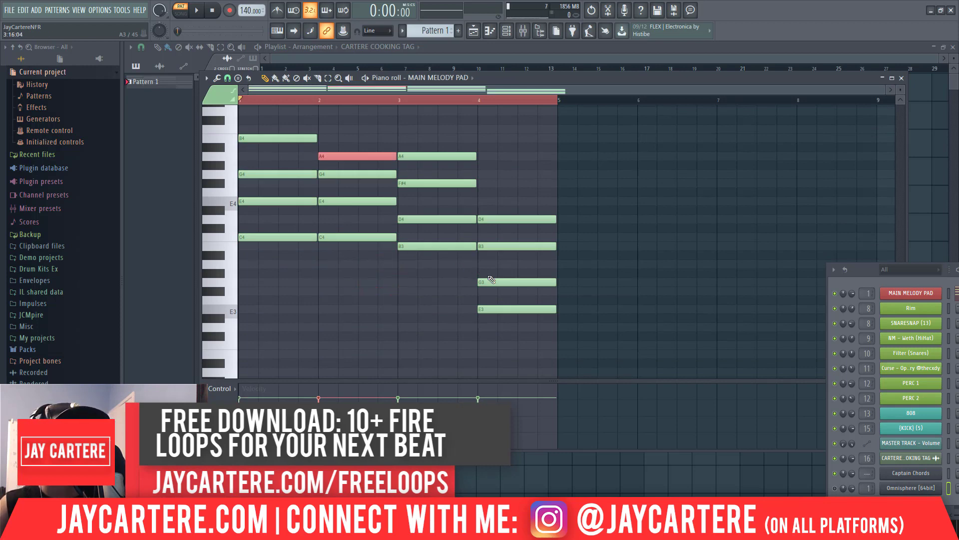
drag(520, 327, 494, 284)
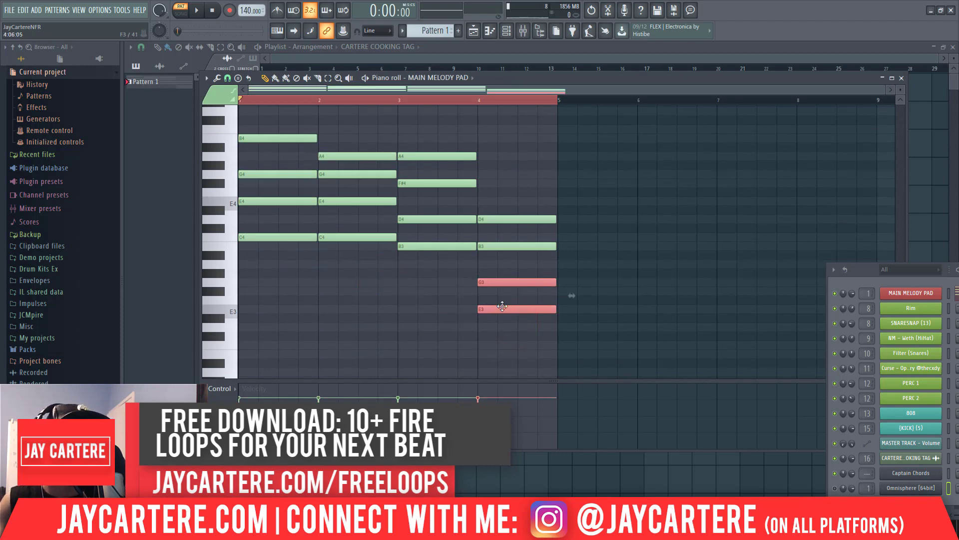
key(ctrl+Up)
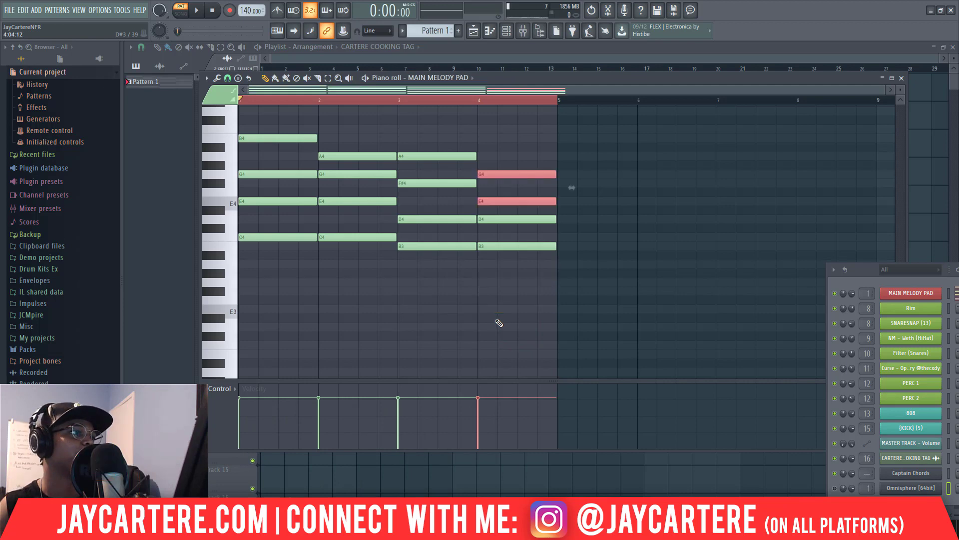
key(space)
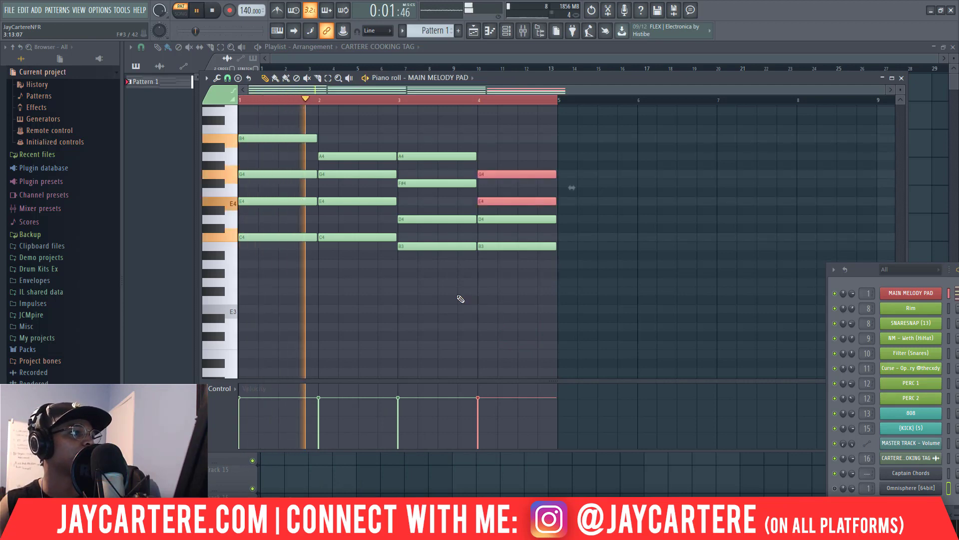
scroll(445, 306, up, 2)
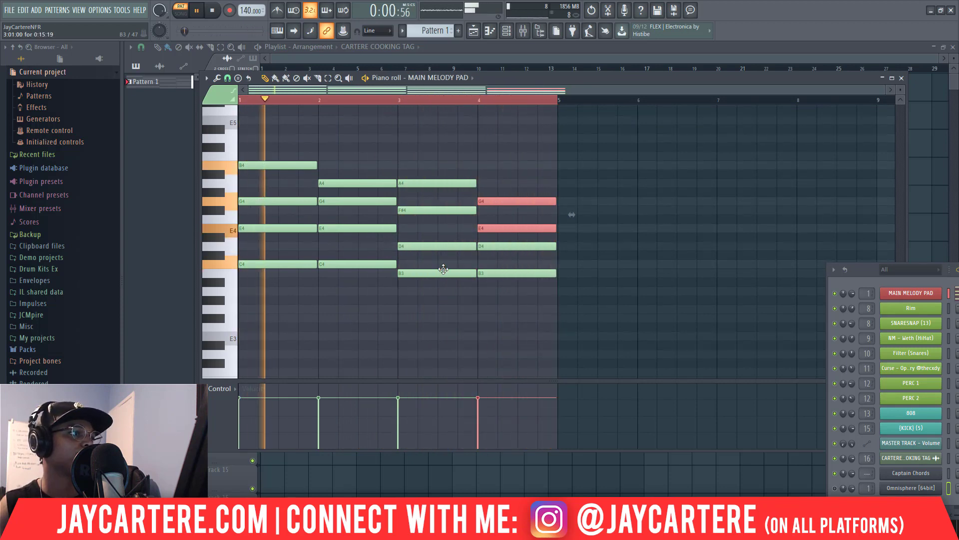
click(358, 201)
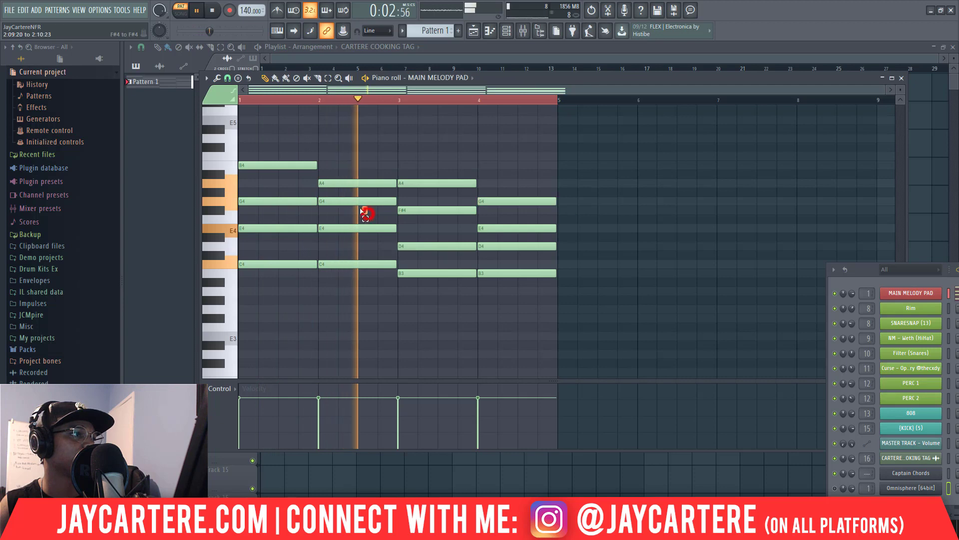
- Try raising bar 2's G4 by one octave while the progression plays, and return it to its original pitch
key(ctrl+Up)
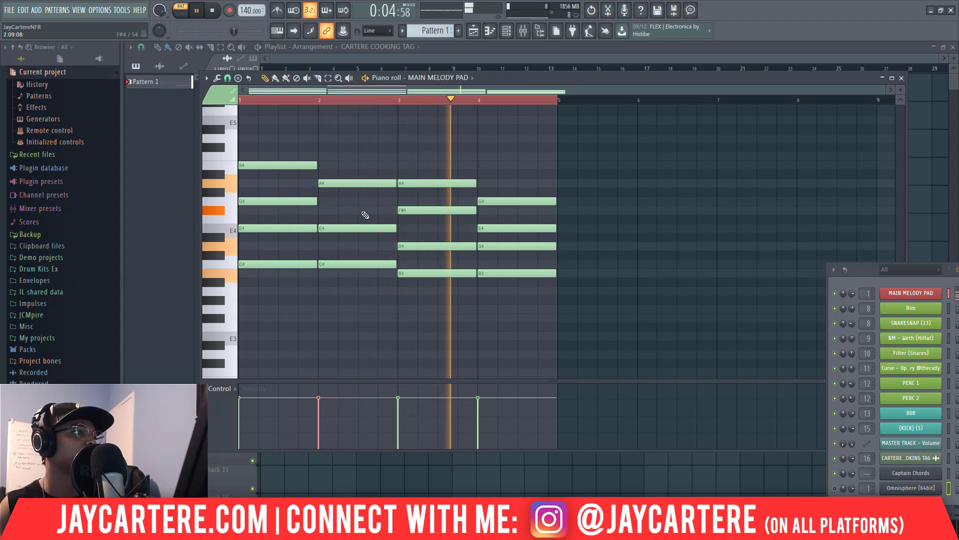
scroll(368, 214, up, 1)
scroll(368, 217, up, 5)
key(ctrl+Down)
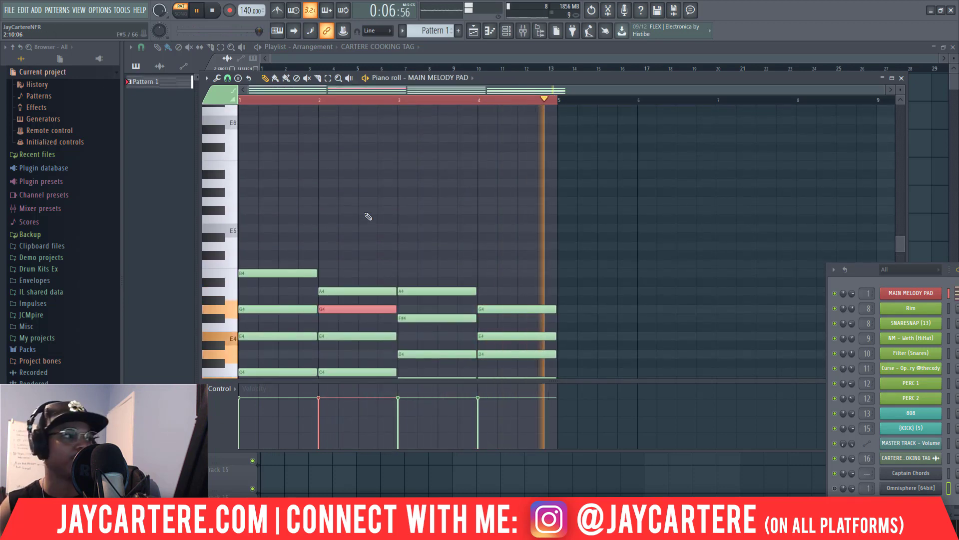
scroll(369, 216, down, 5)
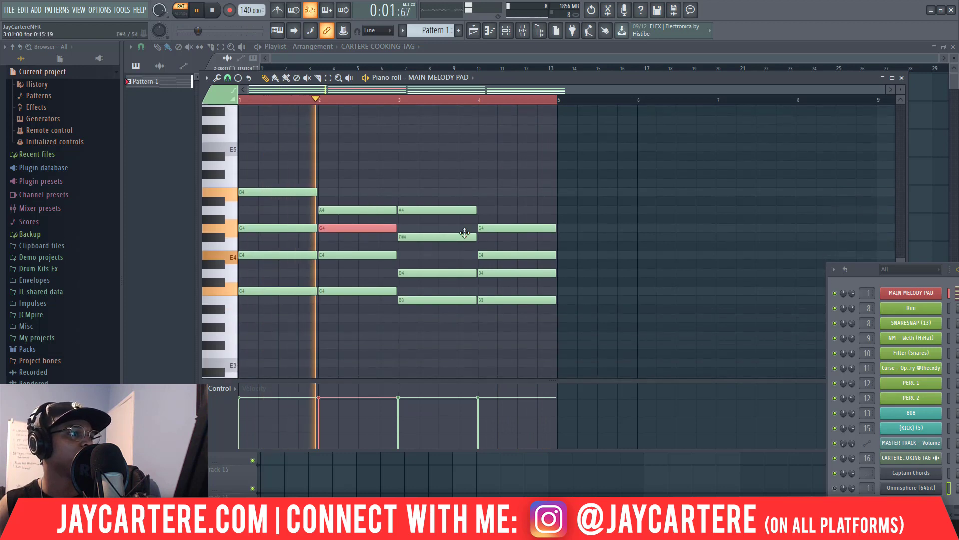
- Thin out the chords by deleting G4 in bar 2 and E4 in bar 4, and play the progression
key(space)
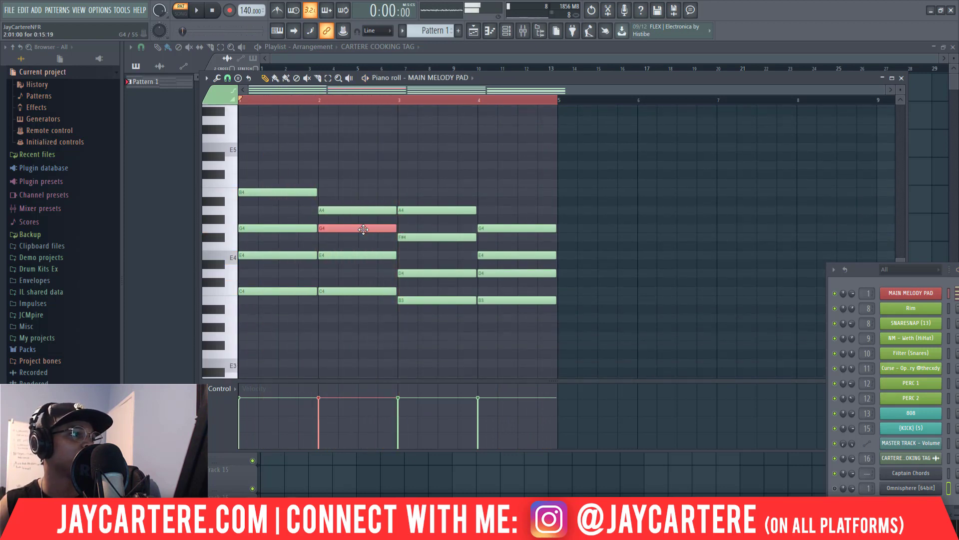
right_click(364, 229)
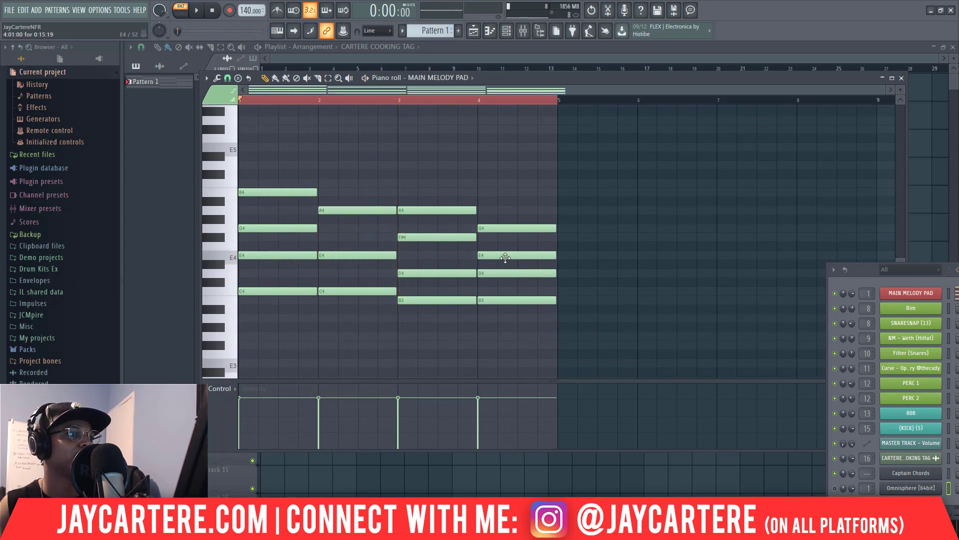
key(space)
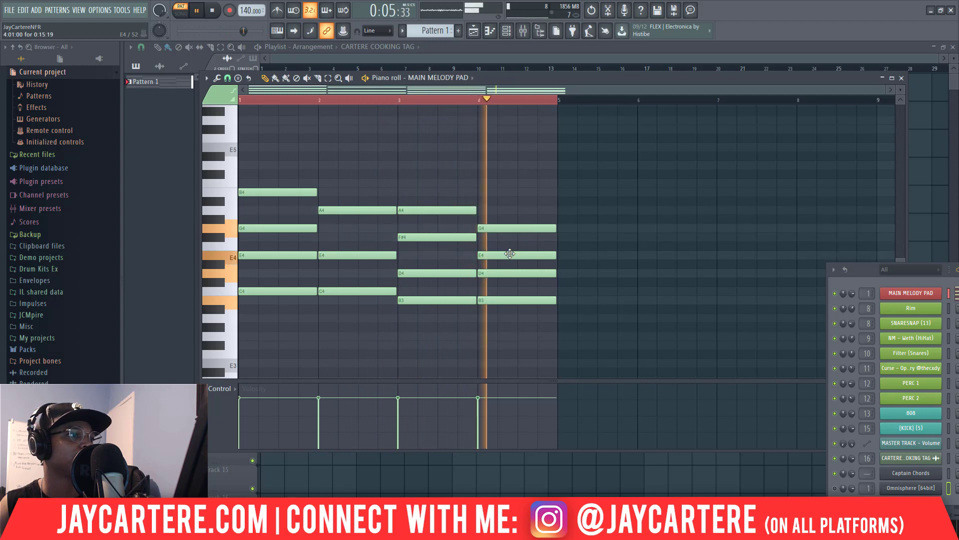
right_click(508, 255)
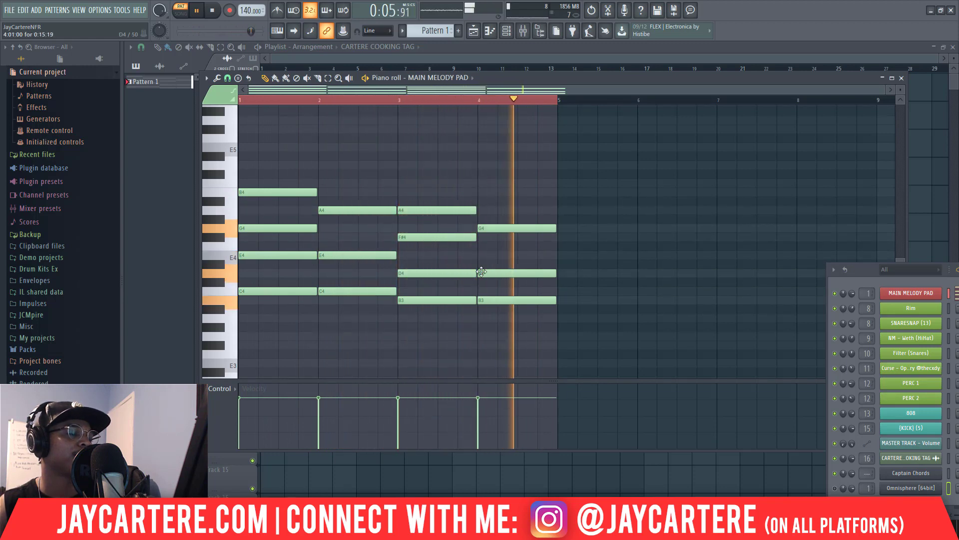
key(space)
scroll(350, 229, up, 2)
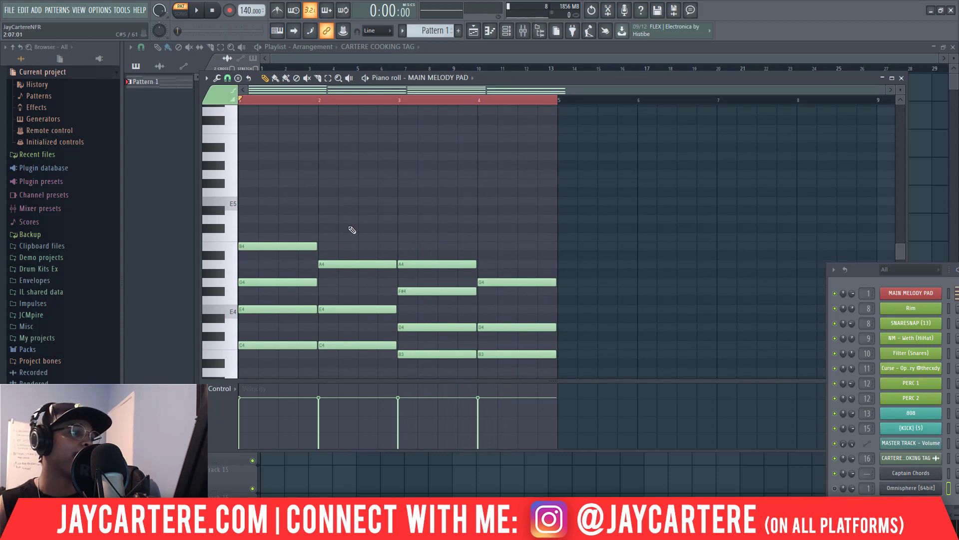
scroll(399, 204, down, 1)
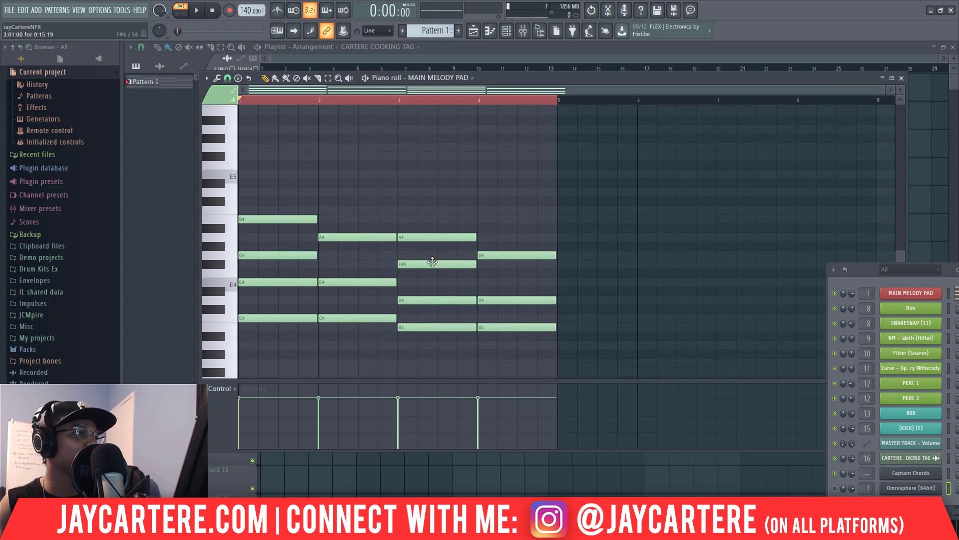
scroll(332, 233, down, 1)
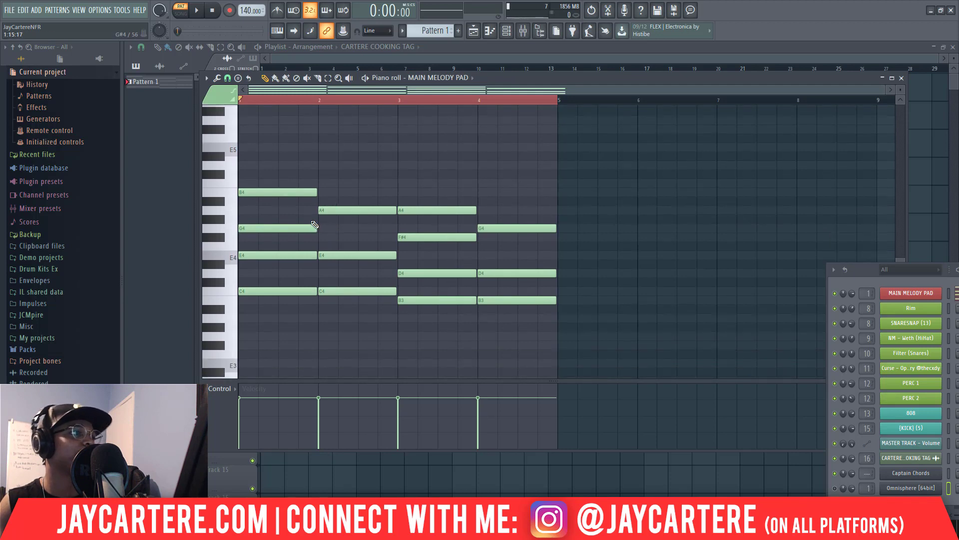
scroll(315, 224, up, 1)
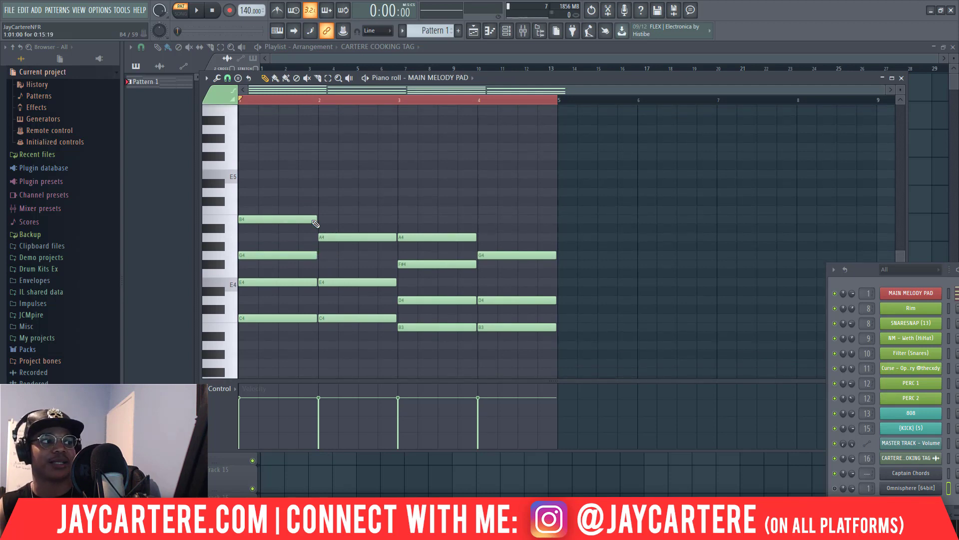
click(283, 282)
key(super+space)
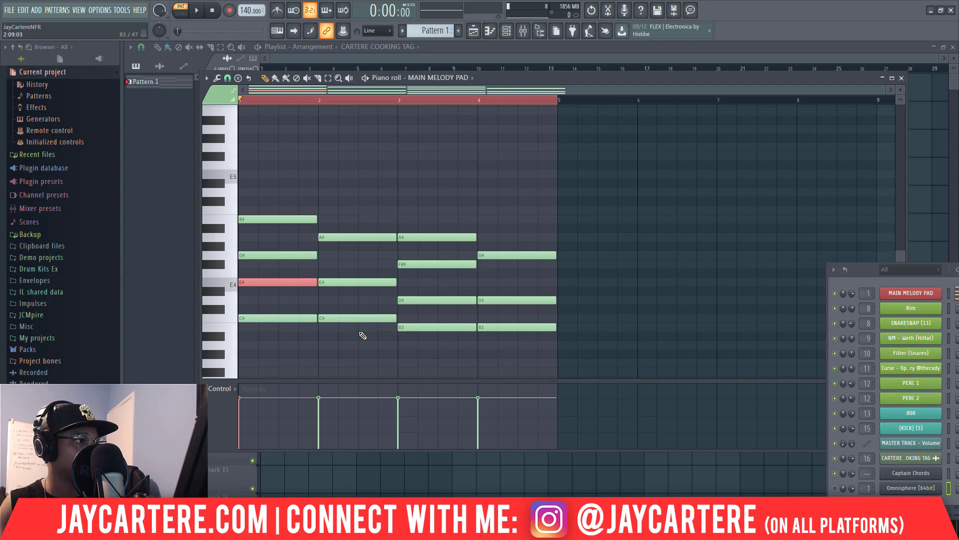
key(super+space)
click(356, 342)
right_click(379, 346)
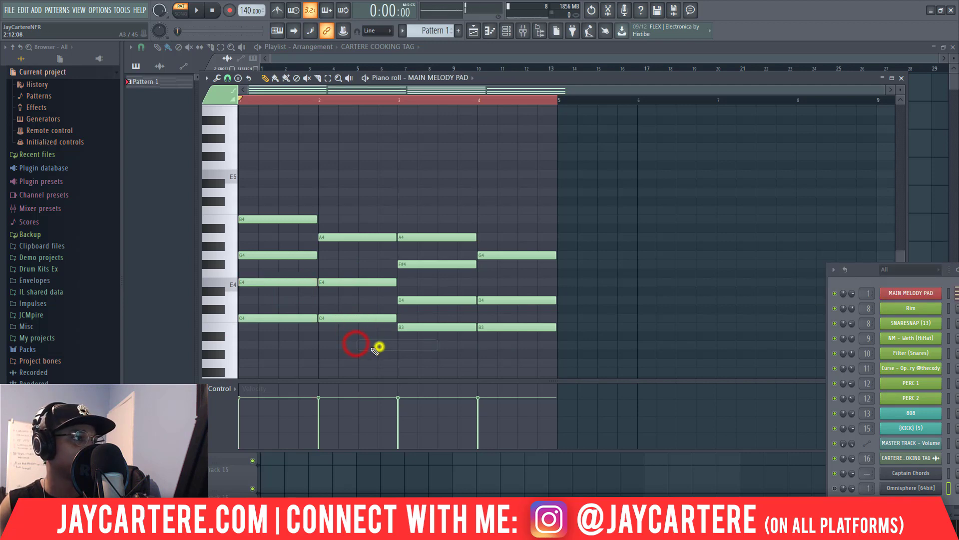
- Copy bar 1's E4, bar 2's C4 and the D4 notes in bars 3 and 4 one octave up, and play them
drag(365, 345, 326, 306)
drag(282, 299, 260, 276)
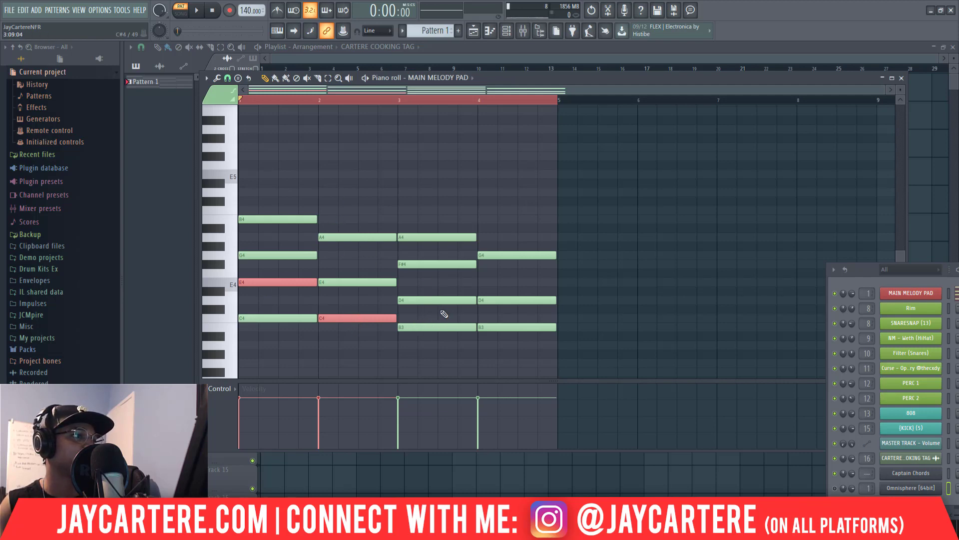
drag(440, 307, 443, 299)
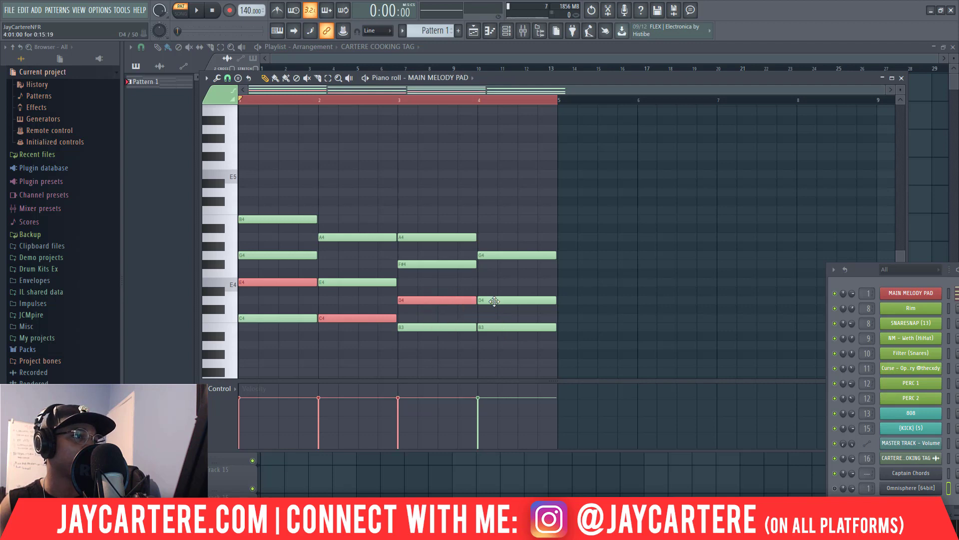
drag(518, 311, 510, 300)
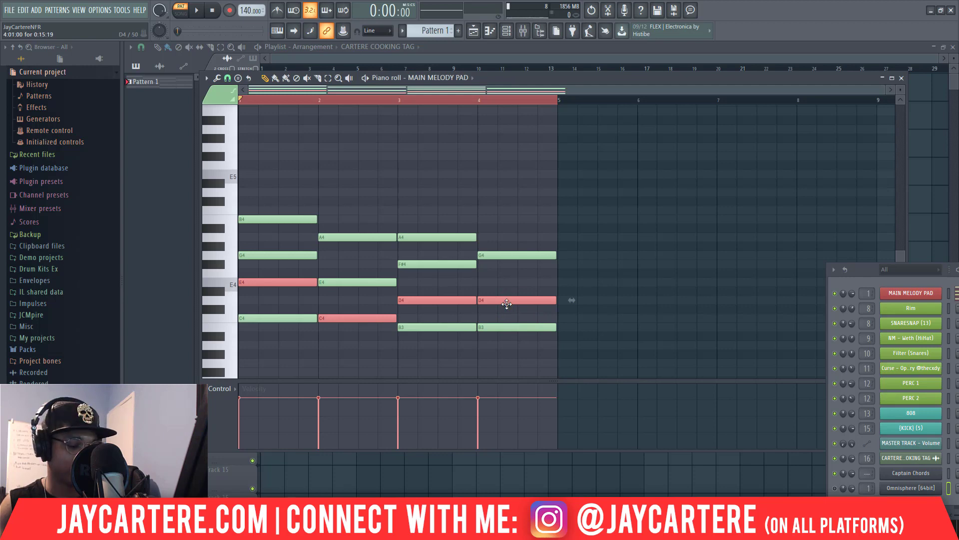
click(502, 300)
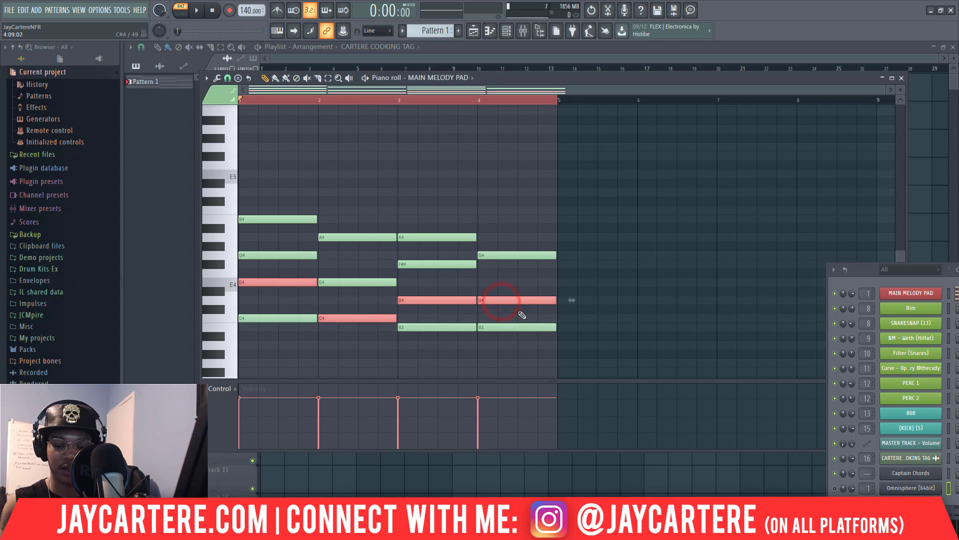
key(ctrl+Up)
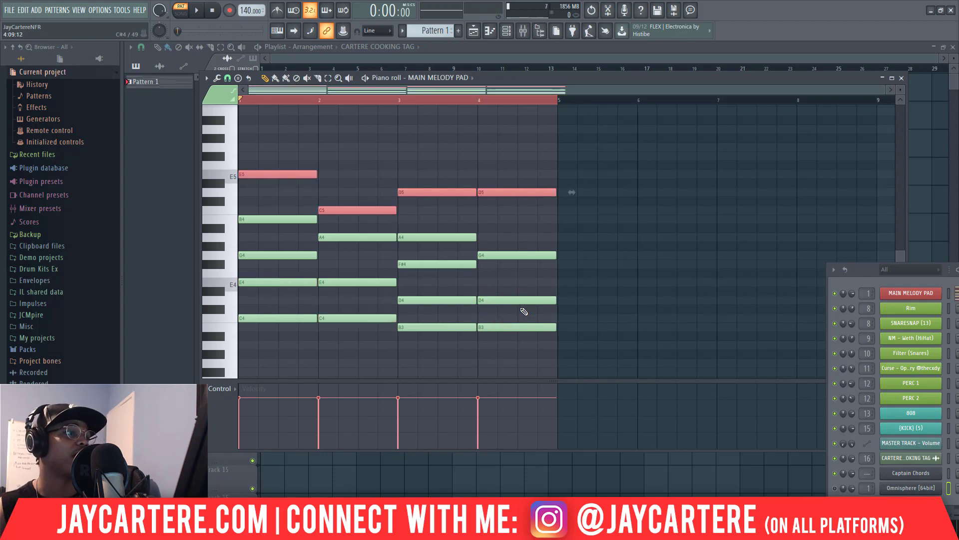
scroll(524, 312, up, 2)
key(space)
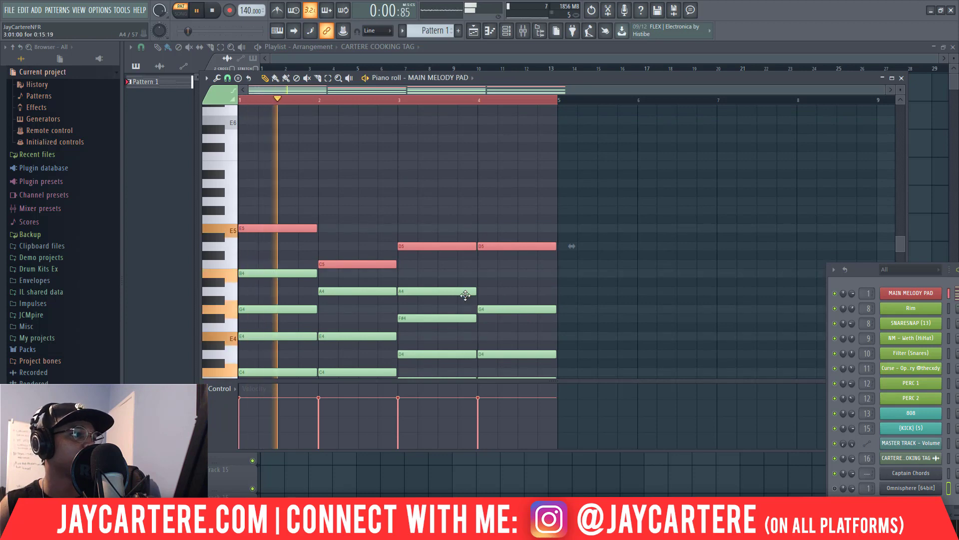
key(space)
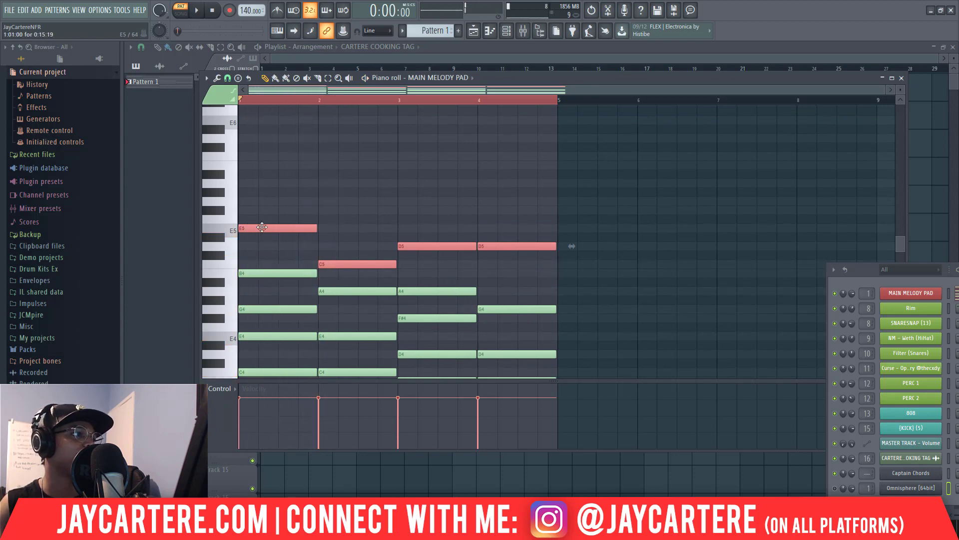
- Shift the four copied top notes half a bar later and shorten them to end with their bars, playing the result
drag(261, 229, 296, 228)
key(space)
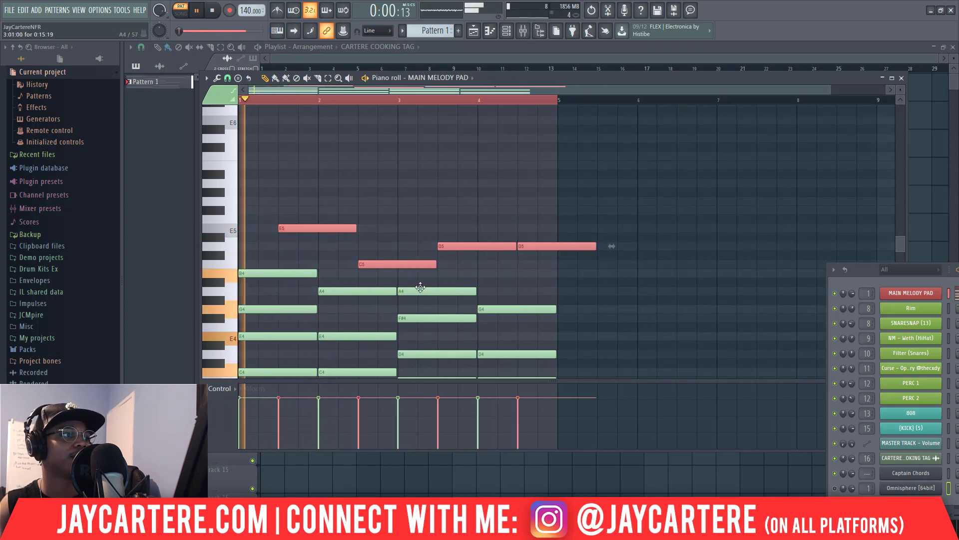
drag(595, 246, 546, 247)
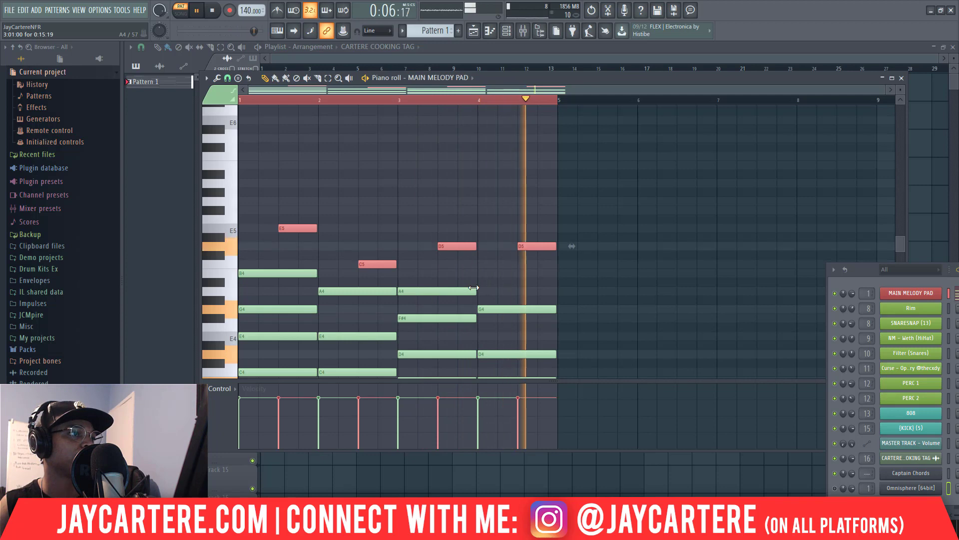
key(space)
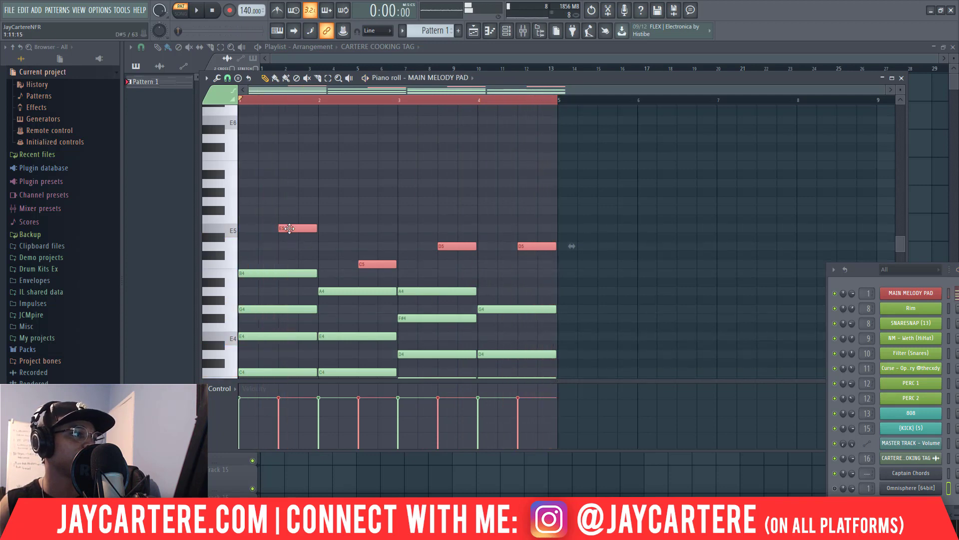
click(300, 248)
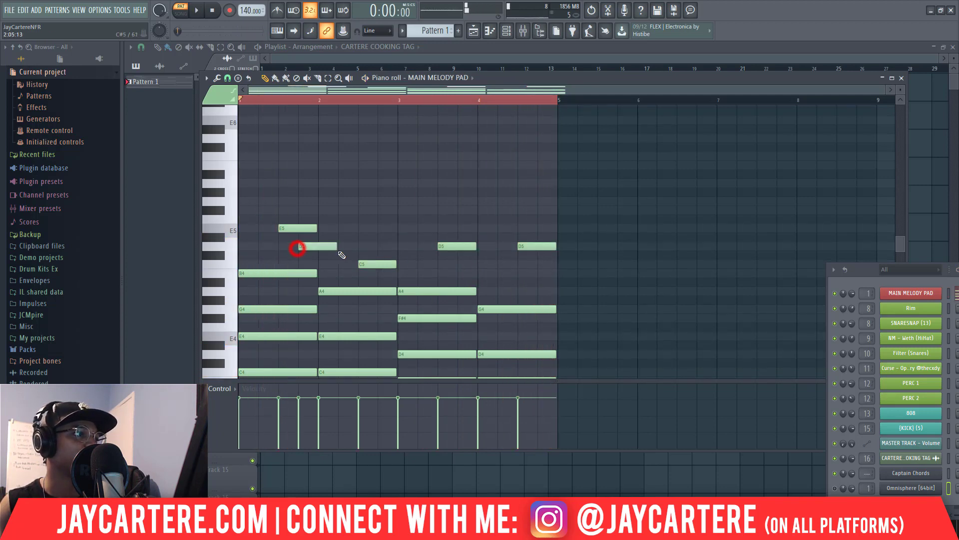
right_click(313, 246)
click(298, 231)
click(300, 247)
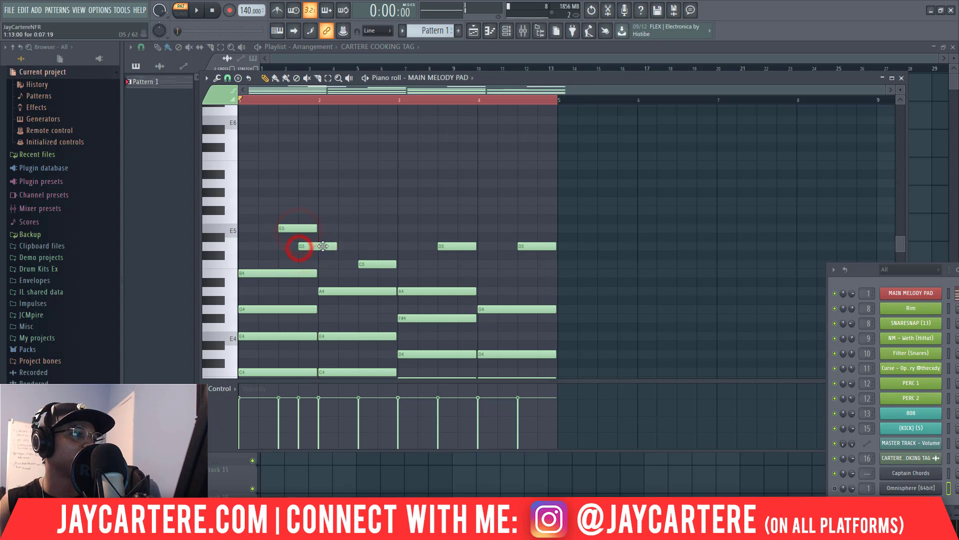
right_click(313, 247)
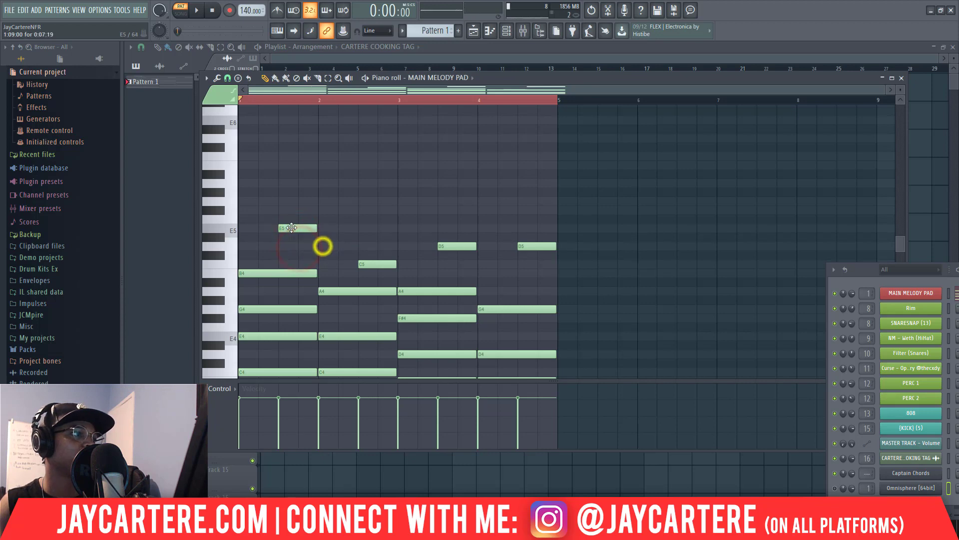
- Add a short D5 on the last quarter of bar 2 and a short C5 on the last quarter of bar 4 during playback
click(380, 246)
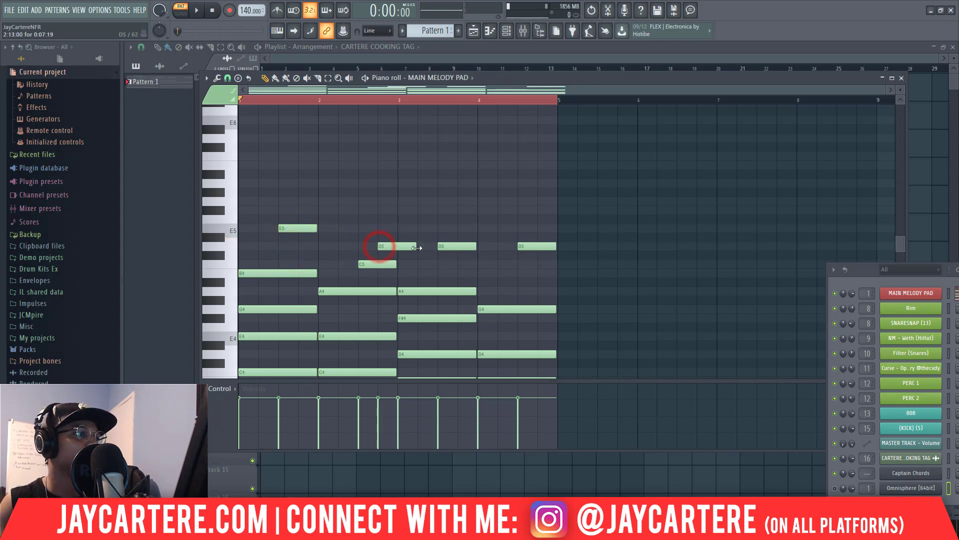
key(space)
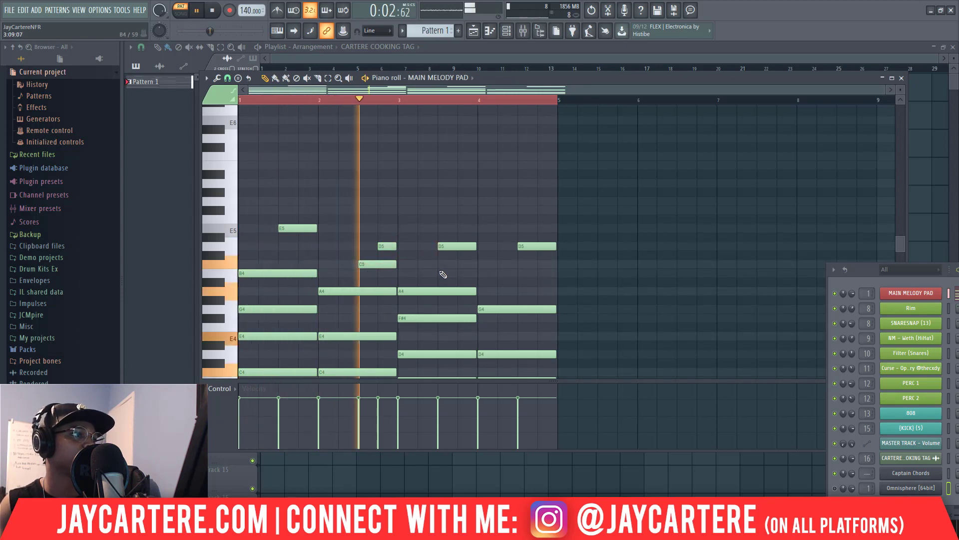
click(538, 264)
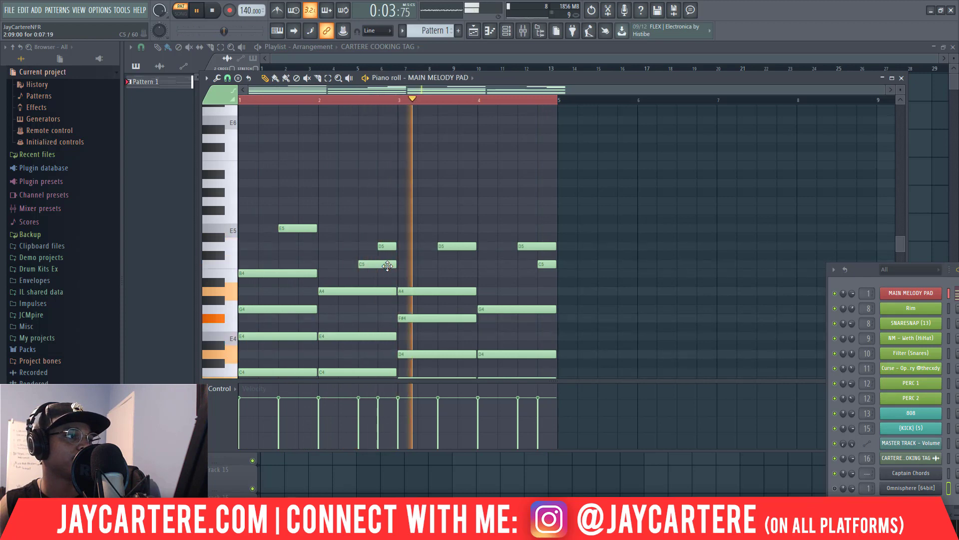
key(space)
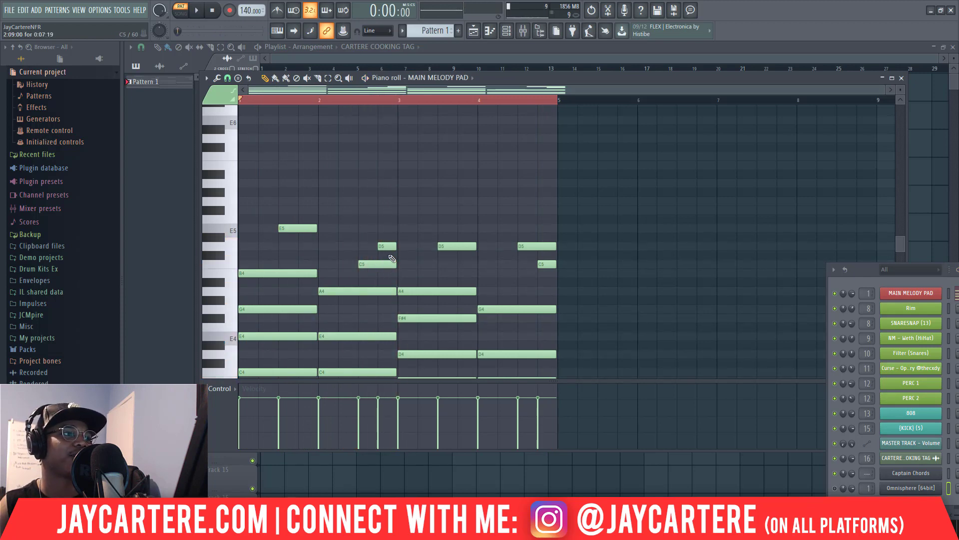
- Replace the short D5 at the end of bar 2 with a B4 and play back the whole melody
right_click(391, 246)
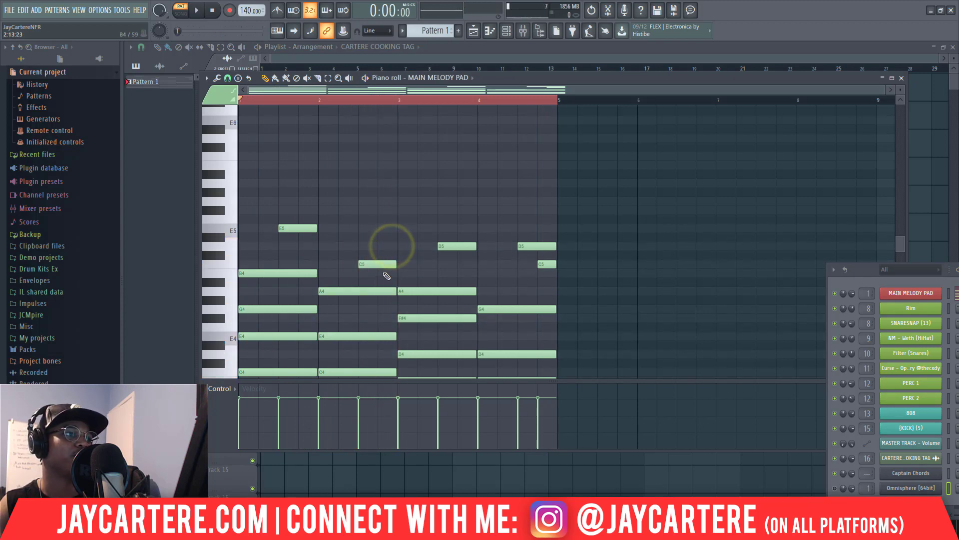
key(space)
scroll(460, 277, down, 2)
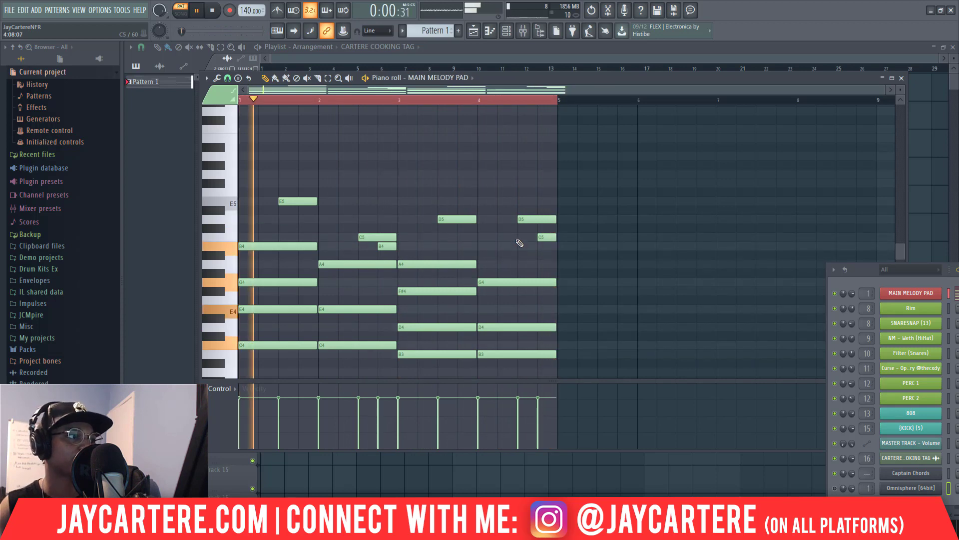
key(space)
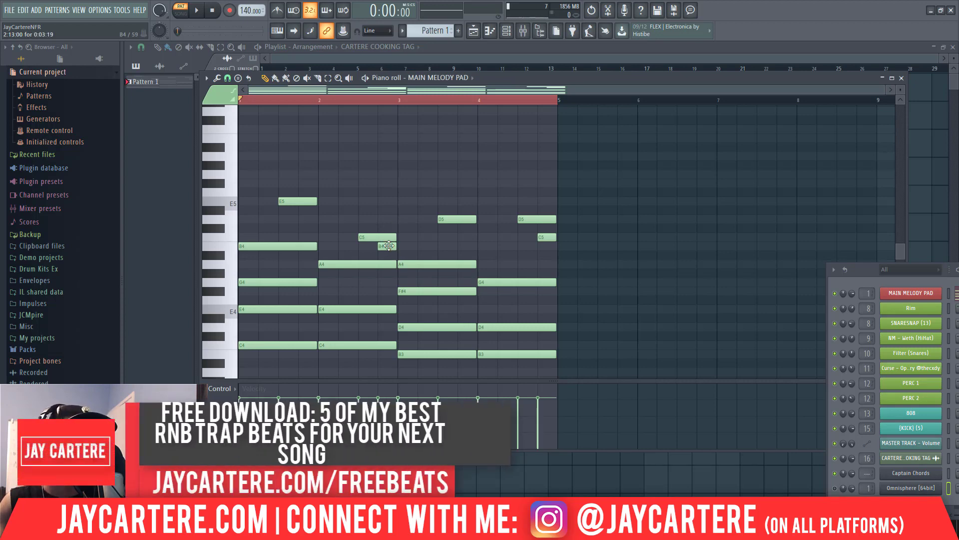
- Copy all notes of the MAIN MELODY PAD channel into the Omnisphere [64bit] channel
scroll(386, 248, down, 3)
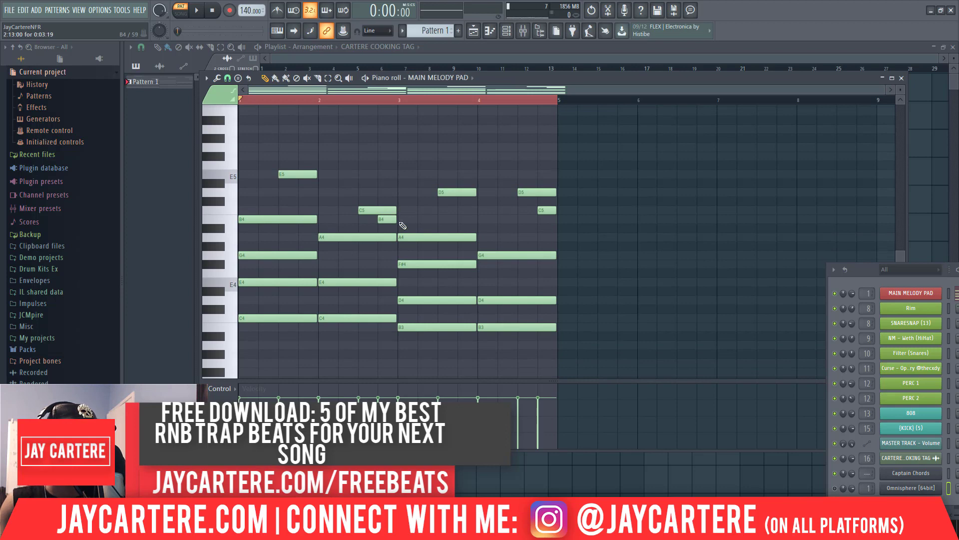
key(ctrl+a)
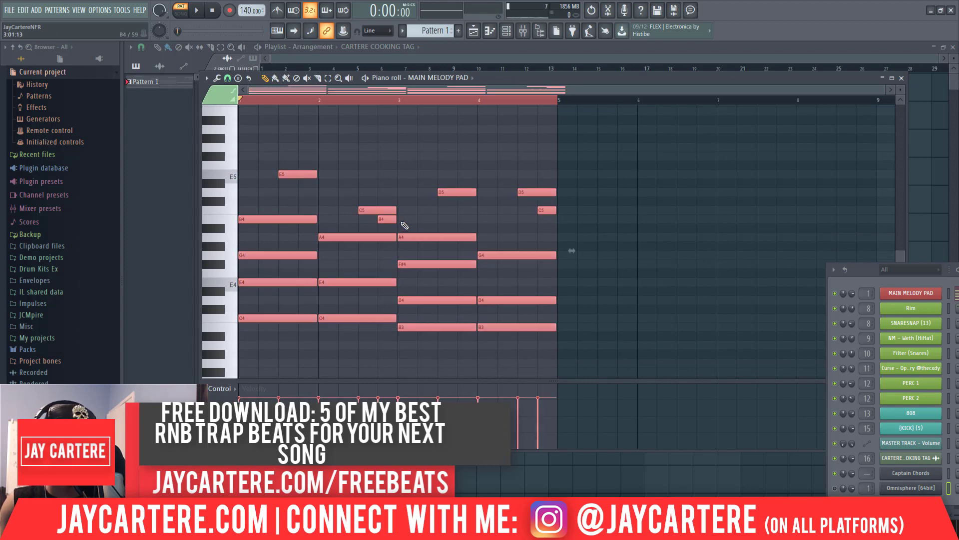
right_click(908, 294)
click(905, 301)
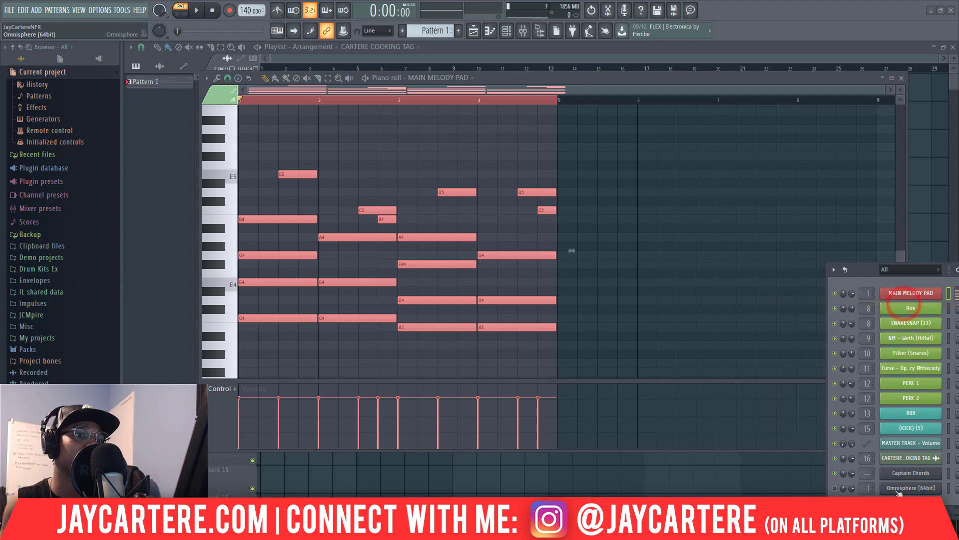
right_click(908, 377)
click(909, 396)
drag(863, 268, 822, 261)
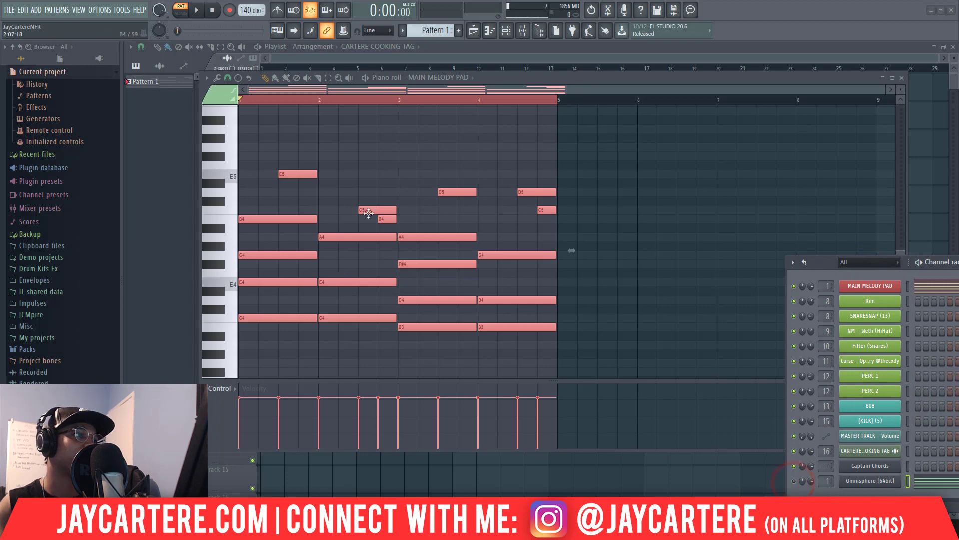
- Delete the top melody notes from MAIN MELODY PAD: the E5, both C5s, the short B4 and both D5s
right_click(392, 221)
right_click(384, 210)
right_click(305, 174)
right_click(459, 193)
right_click(537, 192)
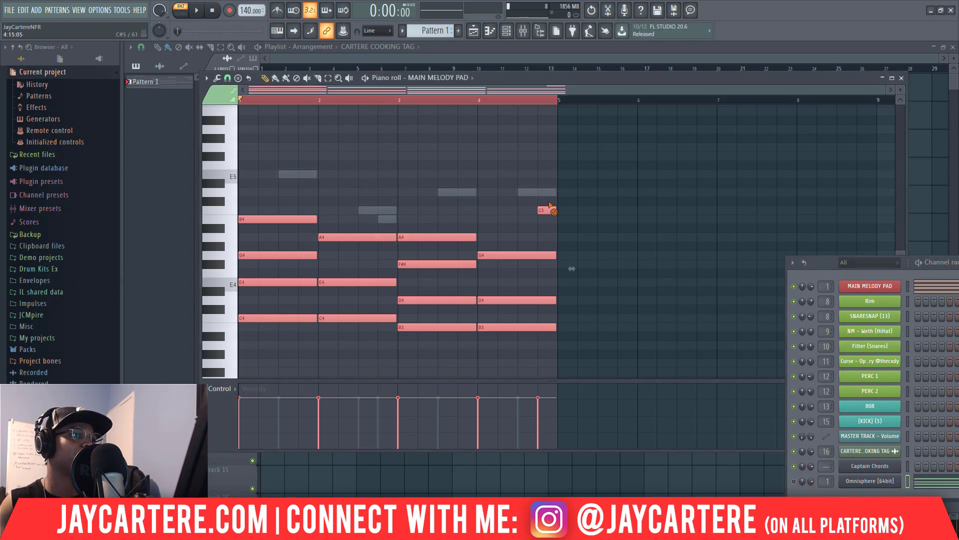
right_click(549, 211)
click(347, 185)
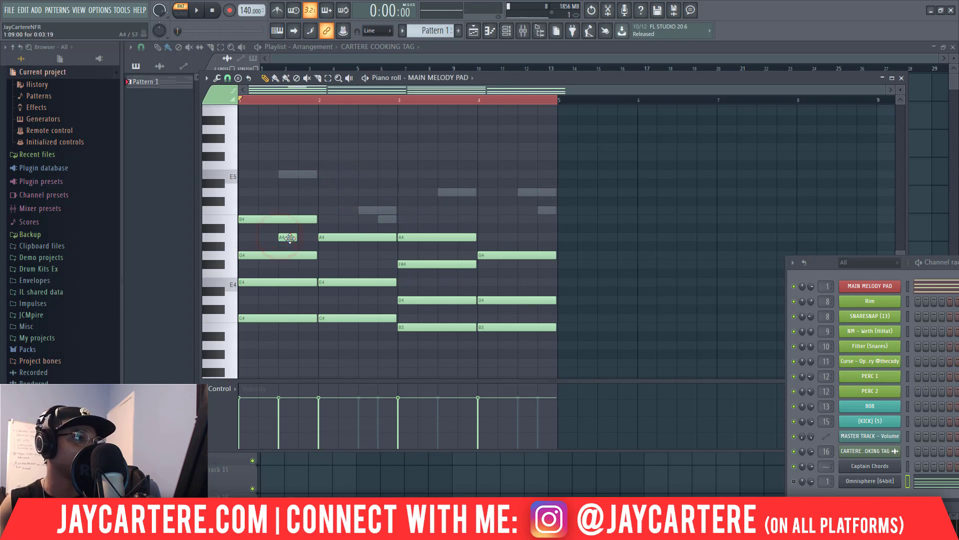
- Add an A4 over the second half of bar 1 and a short G4 on beat 3 of bar 2, checking by playback
key(space)
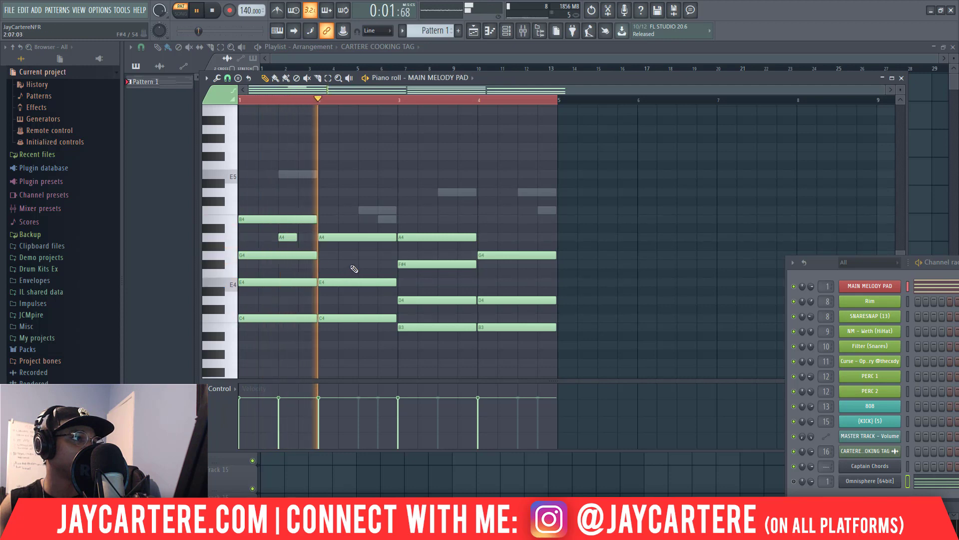
key(space)
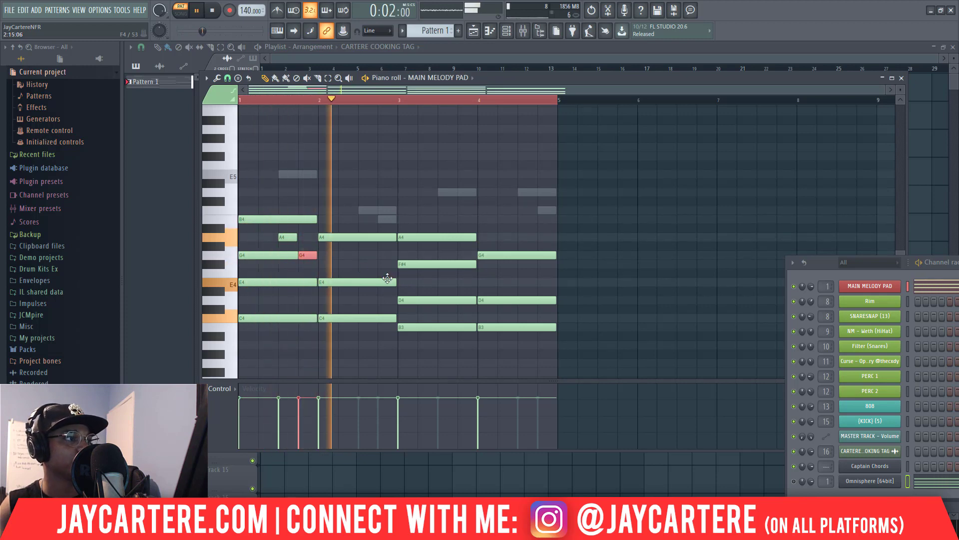
key(space)
click(361, 256)
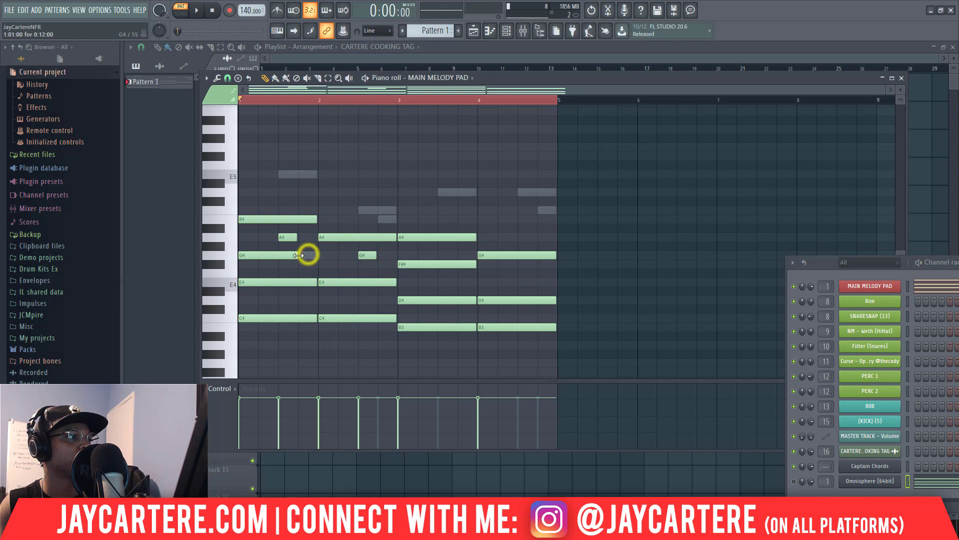
key(space)
drag(298, 255, 317, 239)
key(space)
key(space)
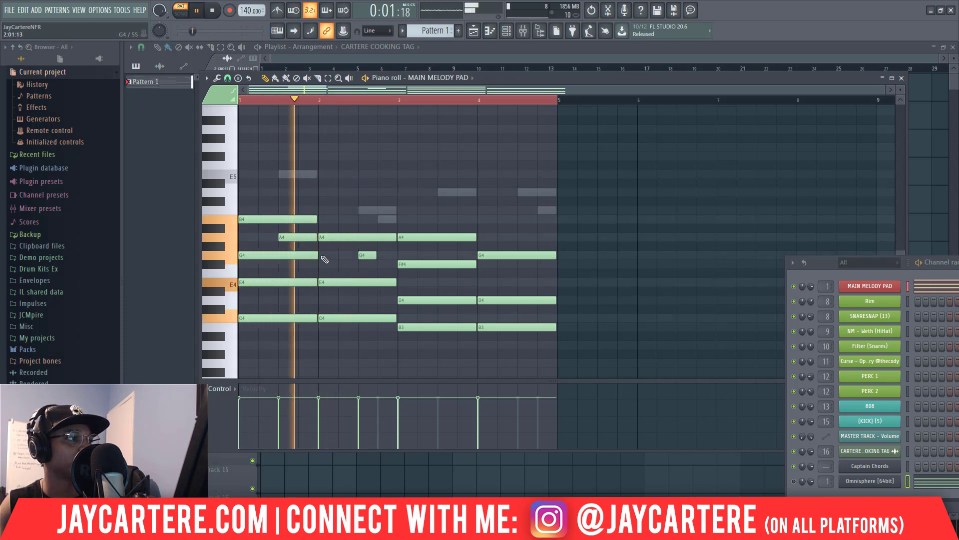
- Add a short F#4 on the last beat of bar 2 and an E4 over the second half of bar 3
click(380, 266)
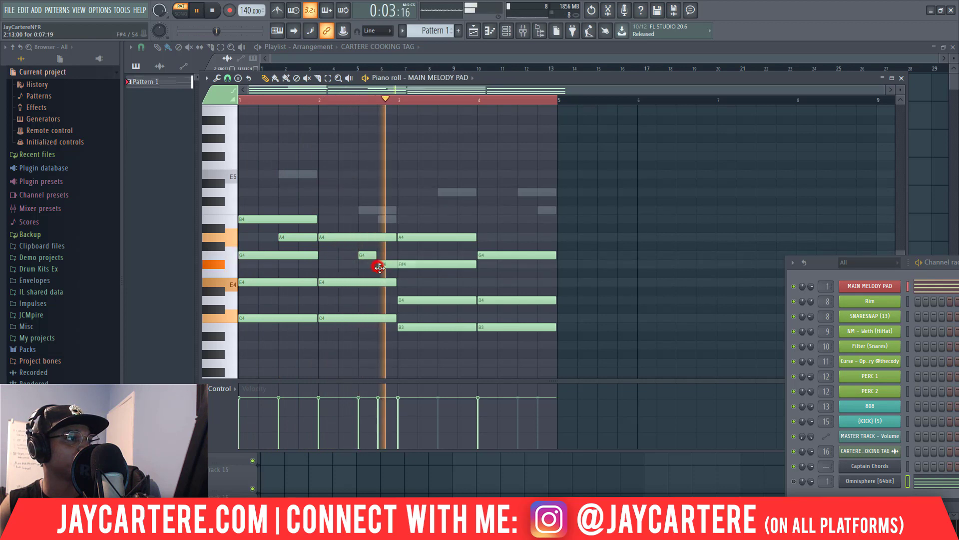
key(space)
click(440, 255)
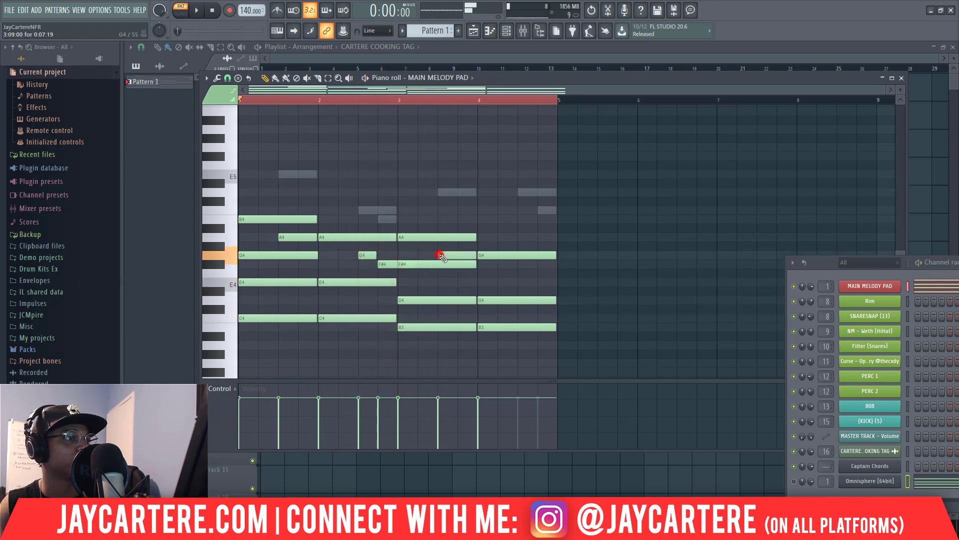
right_click(442, 256)
click(439, 283)
key(space)
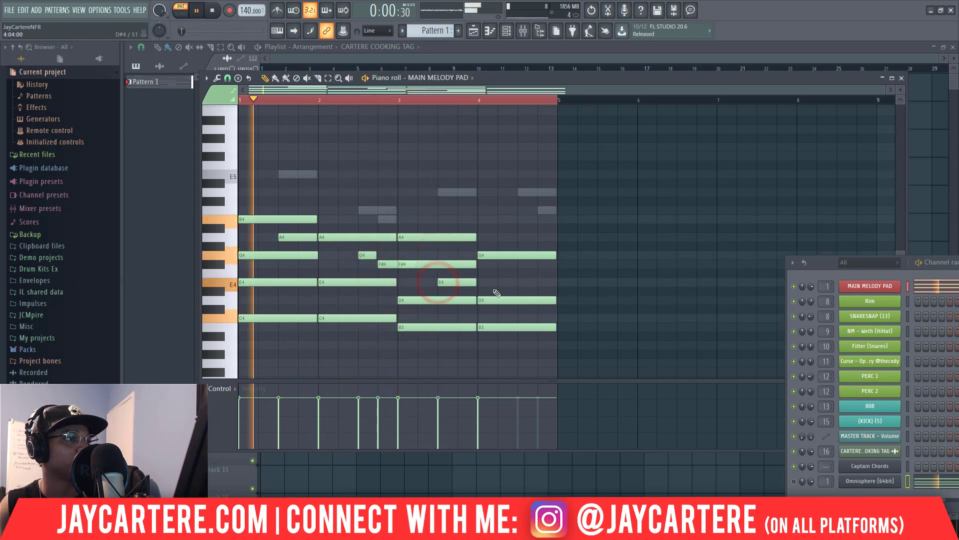
key(space)
- Add an E4 over the second half of bar 4 and a short F#4 on its last beat, and play the pattern
click(520, 282)
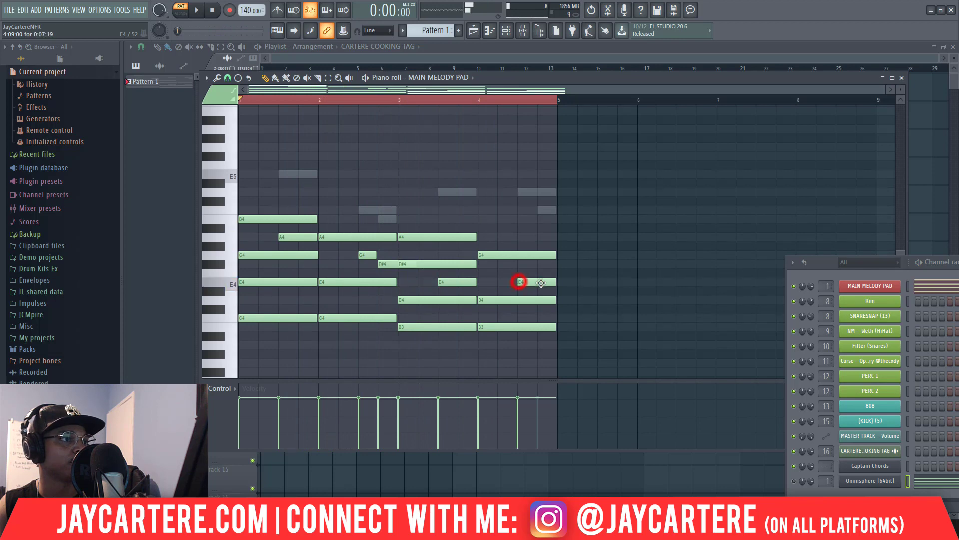
click(538, 264)
drag(580, 266, 559, 265)
right_click(582, 264)
key(space)
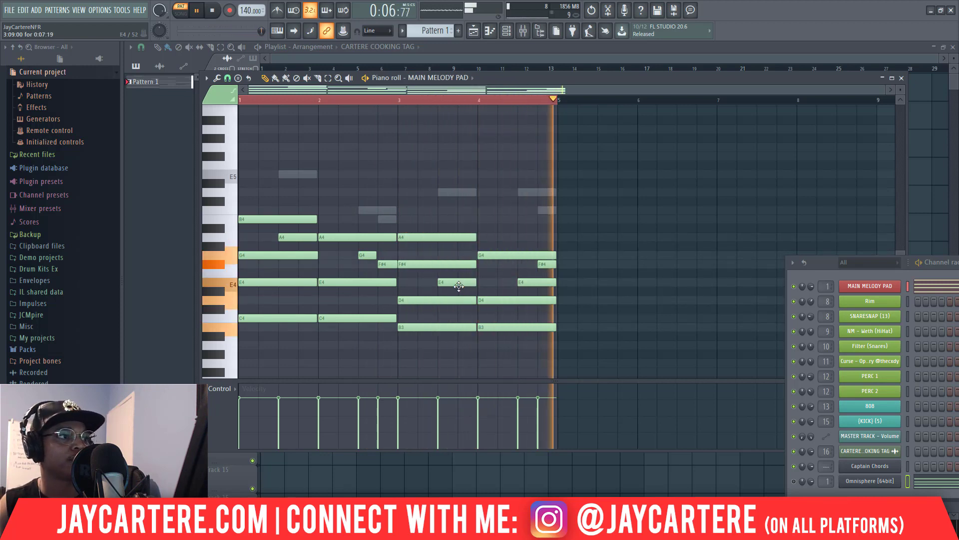
key(space)
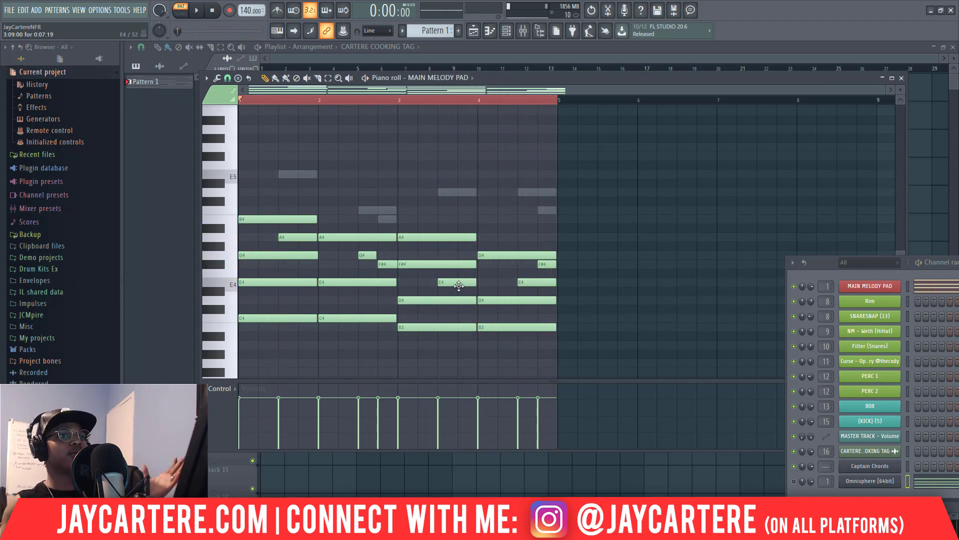
- Mute MAIN MELODY PAD, show the Omnisphere notes in the piano roll and unmute the Omnisphere channel
drag(844, 265, 571, 145)
right_click(633, 366)
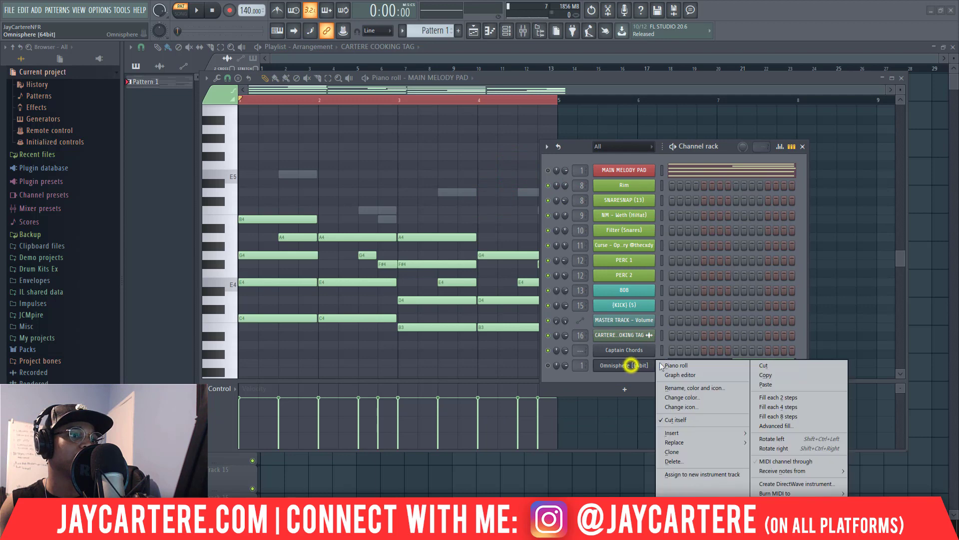
click(700, 362)
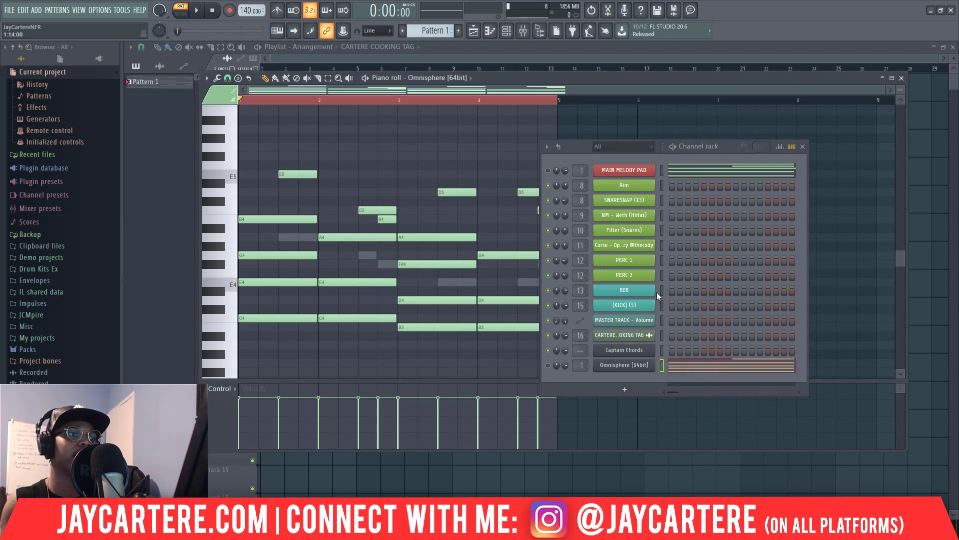
click(549, 365)
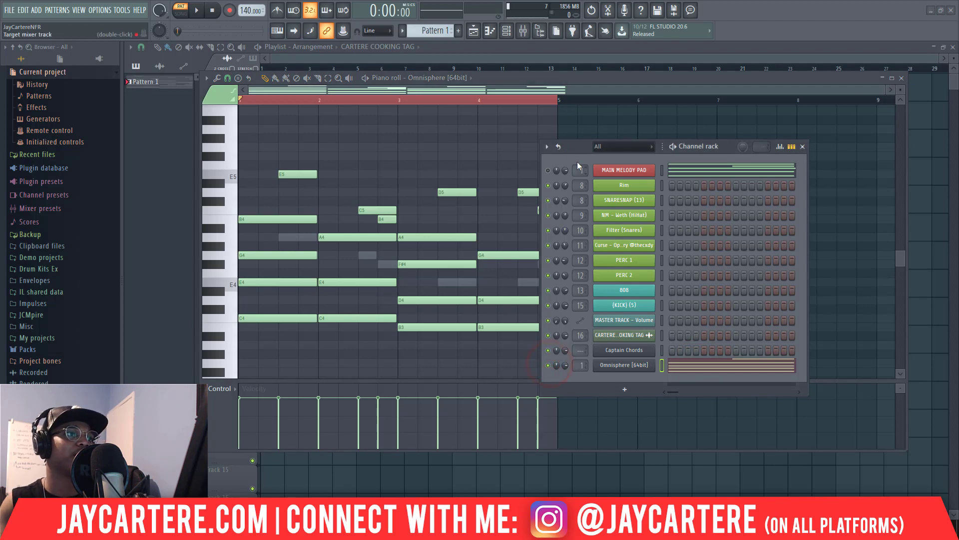
drag(594, 150, 445, 155)
- Close the piano roll, set the channel rack aside and reopen the Omnisphere notes in the piano roll
click(902, 78)
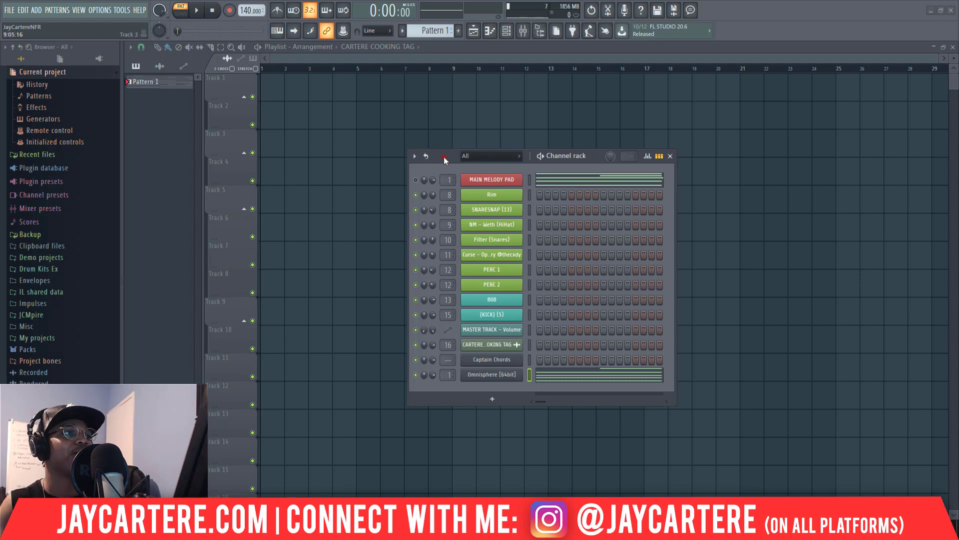
drag(444, 157, 777, 218)
right_click(476, 369)
click(538, 366)
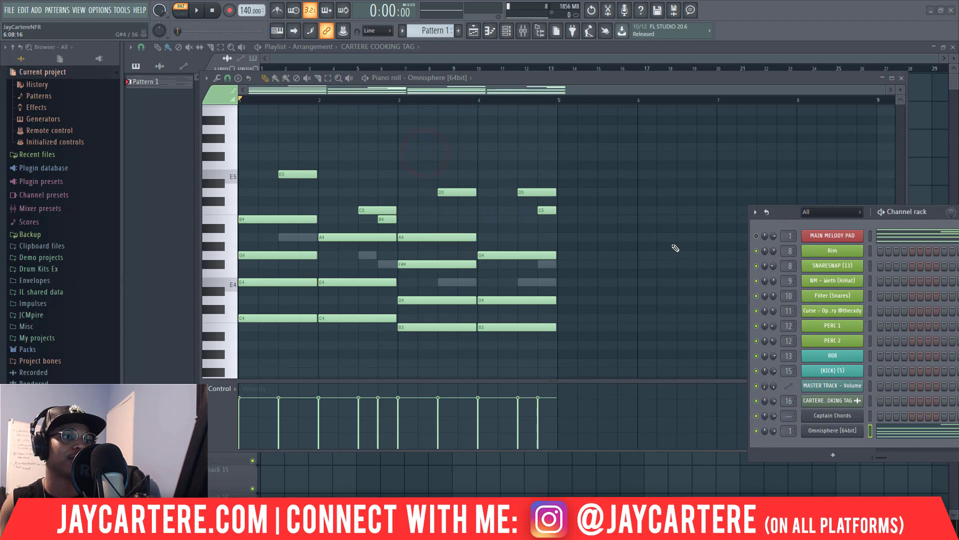
- Play back the Omnisphere melody and adjust the channel's volume slightly
key(space)
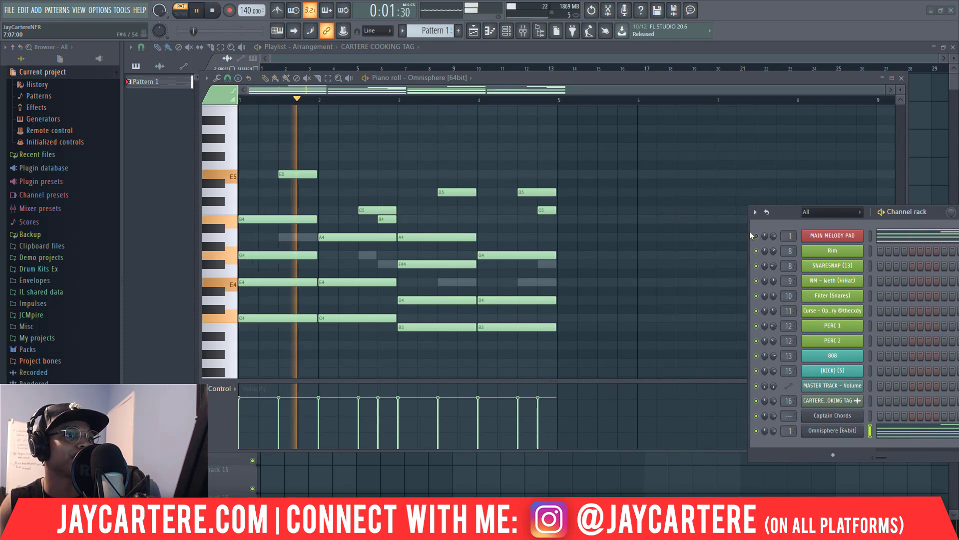
drag(784, 213, 749, 209)
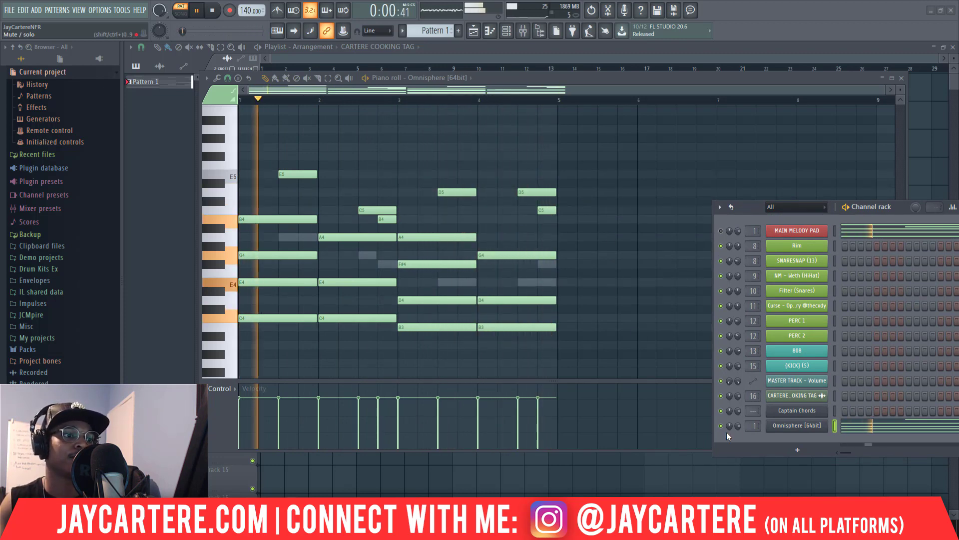
mouse_move(738, 426)
mouse_down()
mouse_move(738, 438)
mouse_move(738, 424)
mouse_up()
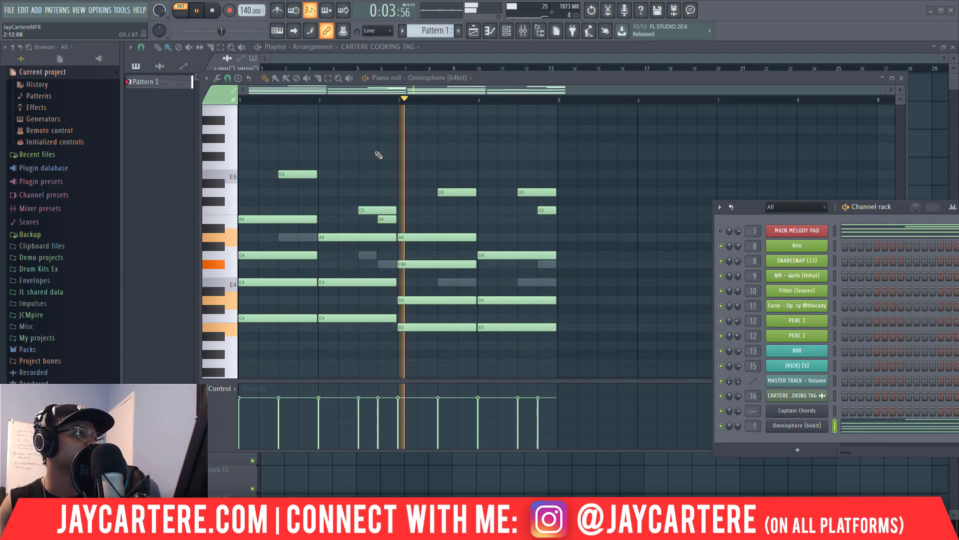
scroll(379, 155, up, 1)
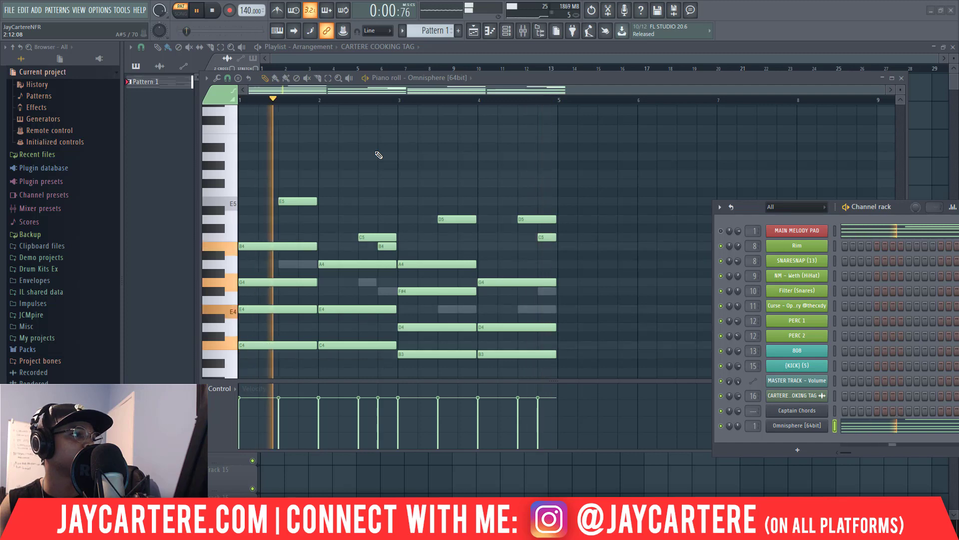
scroll(379, 155, up, 1)
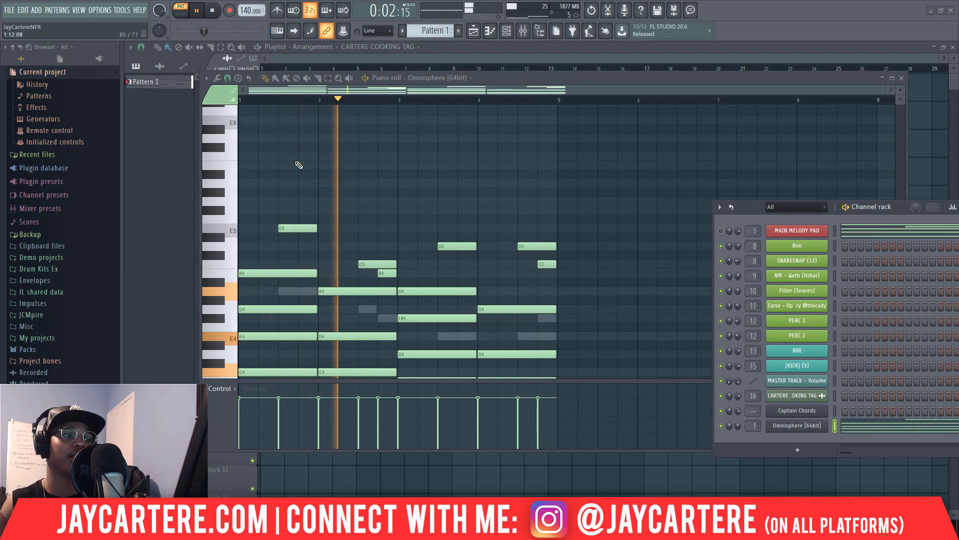
key(space)
- Replay the opening bars of the Omnisphere melody and try a test note high above bar 2
scroll(301, 165, down, 3)
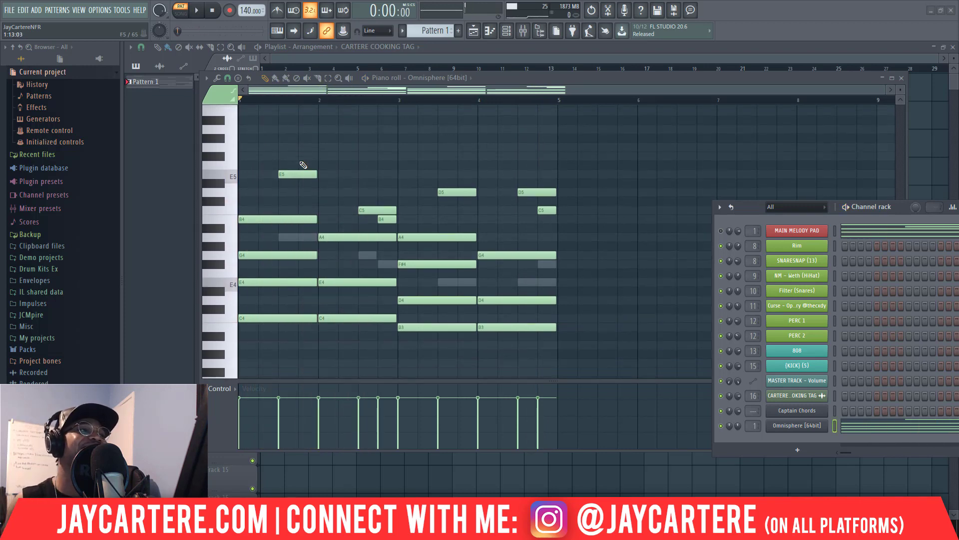
scroll(369, 193, up, 3)
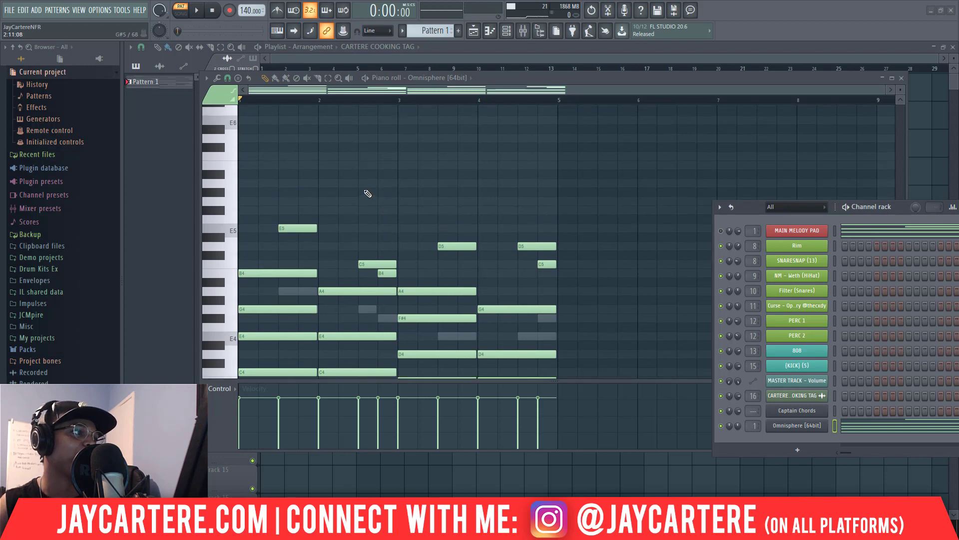
scroll(325, 187, down, 12)
key(space)
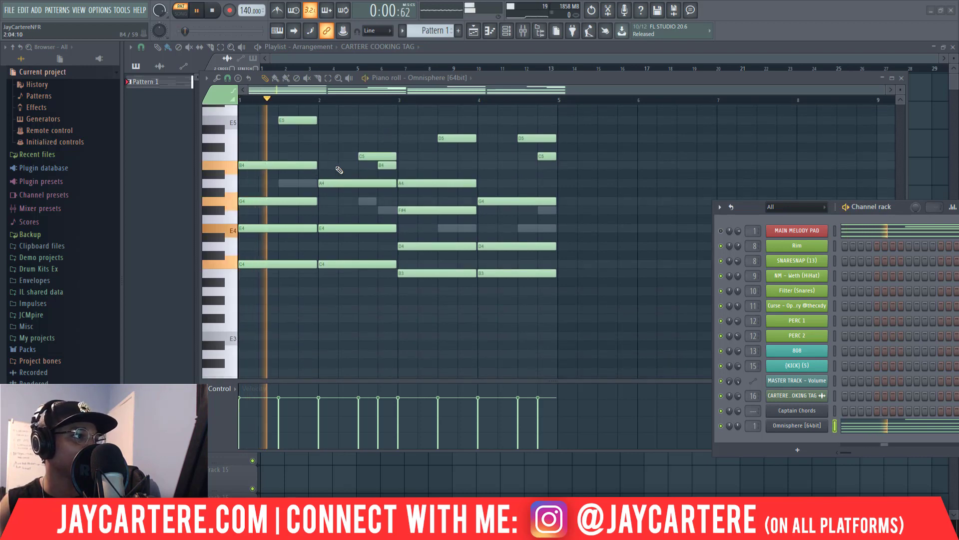
scroll(336, 169, up, 6)
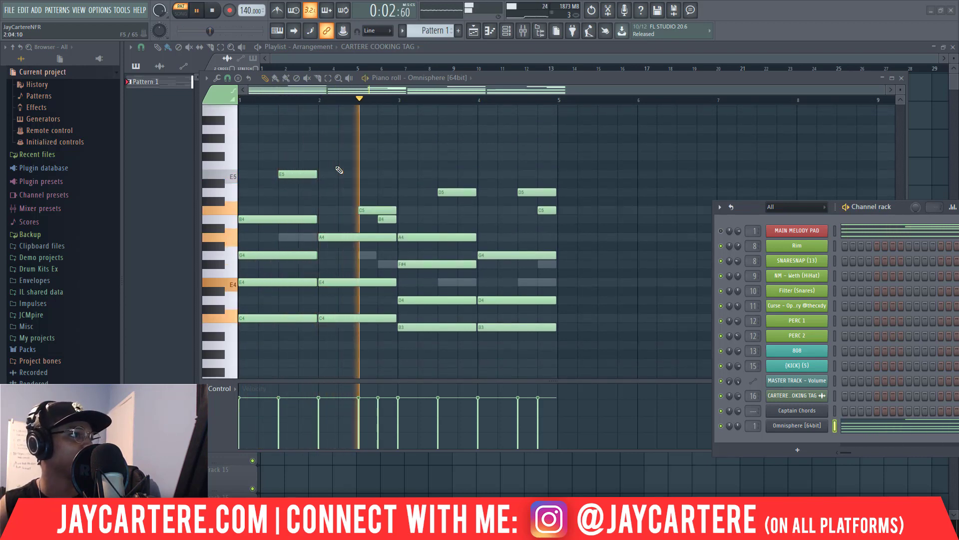
key(space)
click(346, 139)
right_click(346, 140)
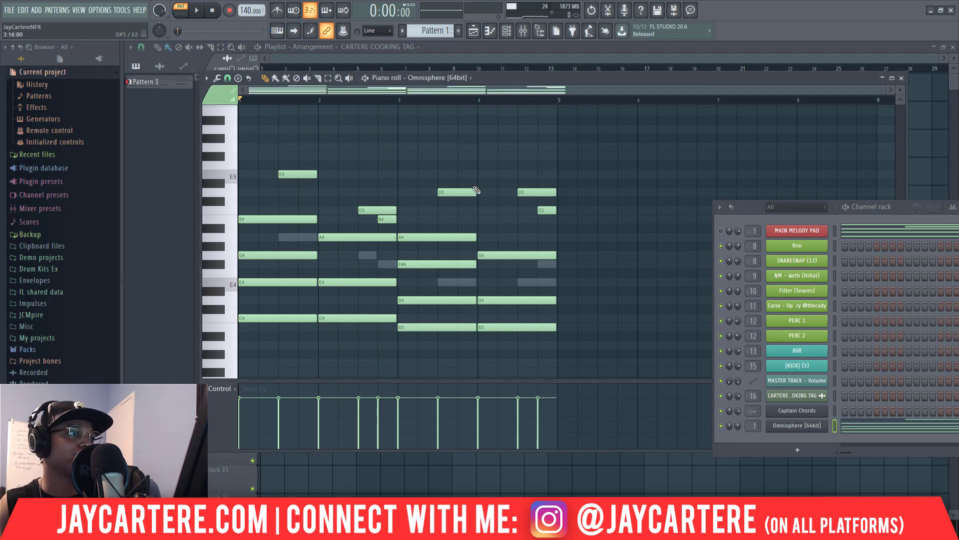
- Duplicate all notes of the four-bar Omnisphere melody into bars 5 to 8
scroll(500, 172, up, 3)
key(ctrl+a)
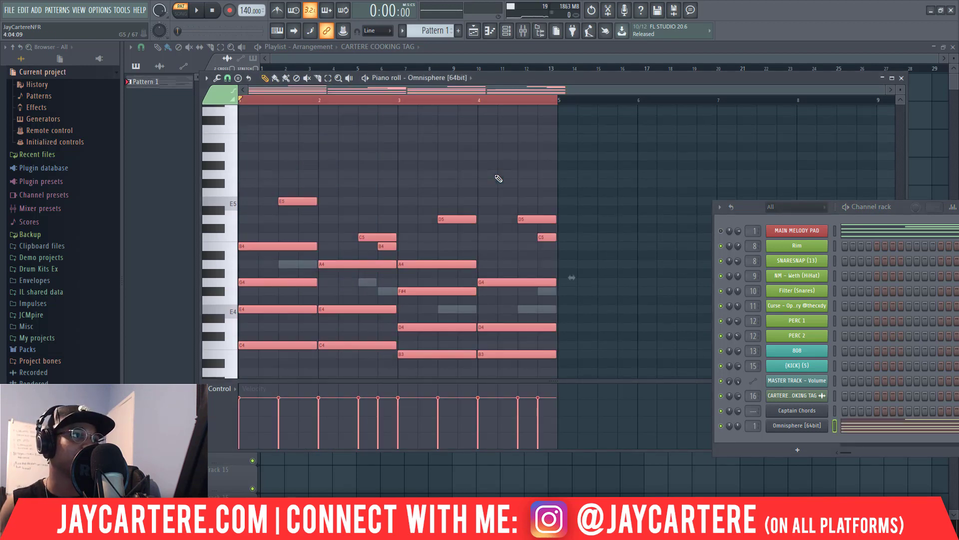
drag(619, 76, 566, 81)
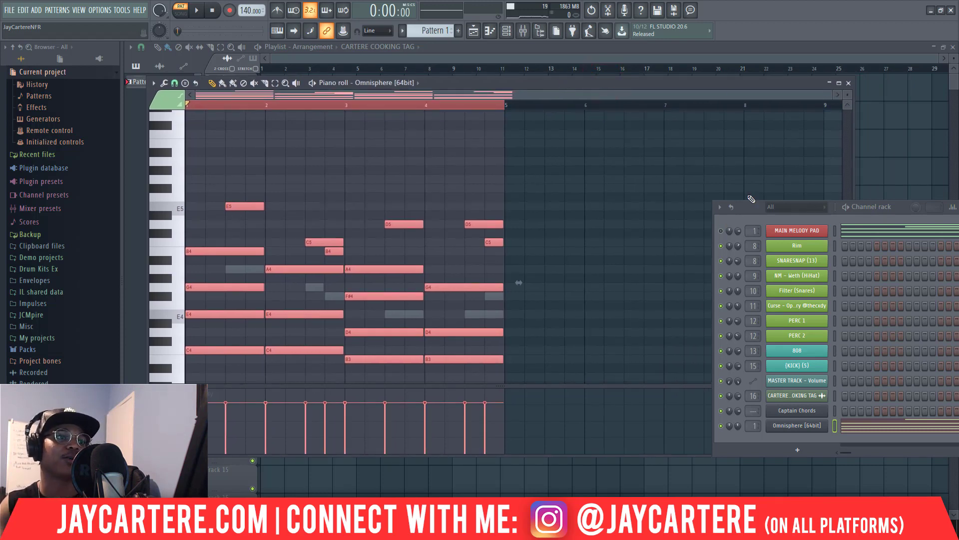
drag(762, 213, 929, 241)
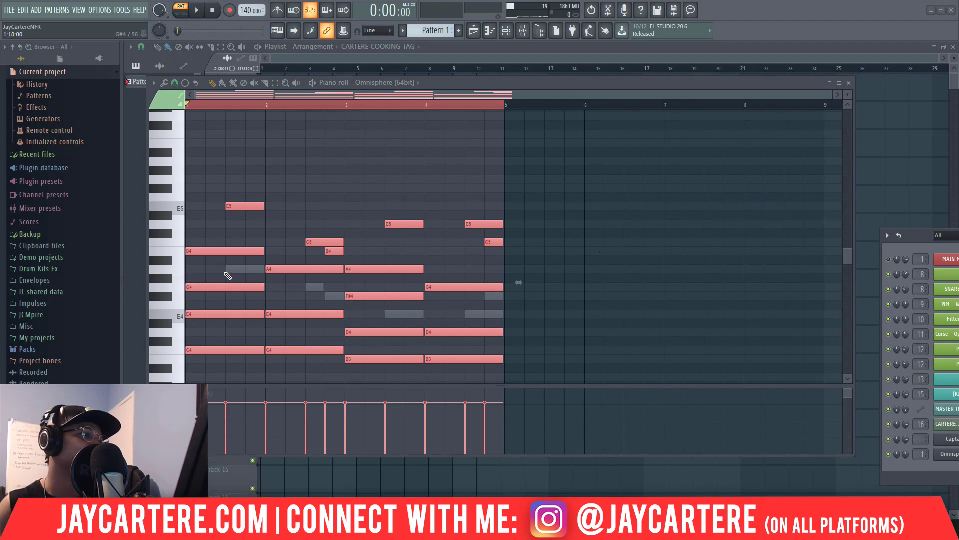
drag(221, 259, 540, 260)
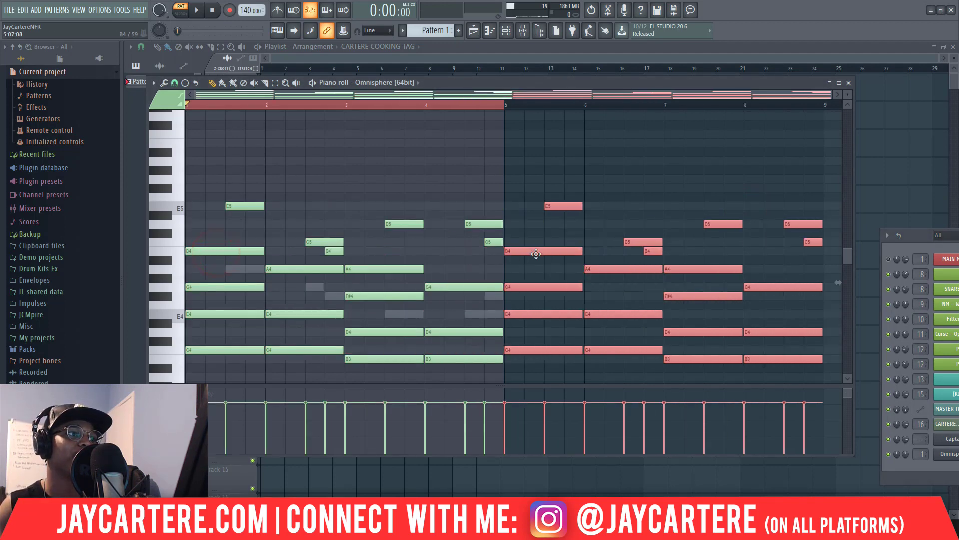
- Set the piano roll's time selection to bars 5 to 8 and play back the duplicated section
drag(506, 102, 819, 112)
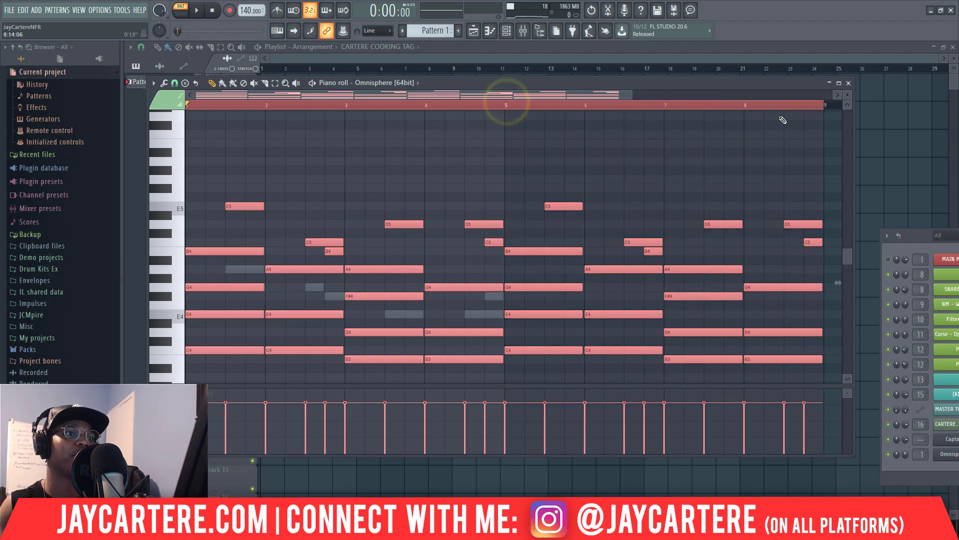
drag(601, 95, 687, 106)
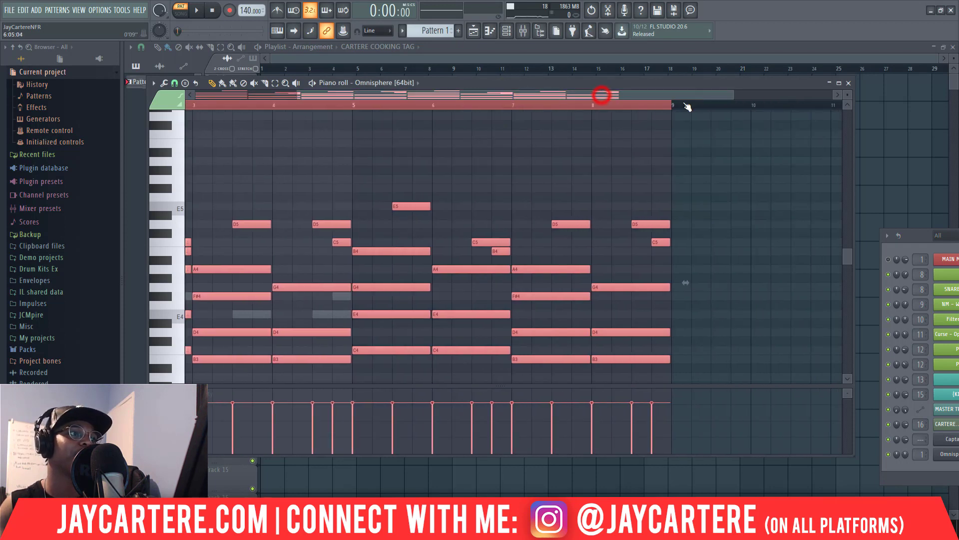
click(530, 244)
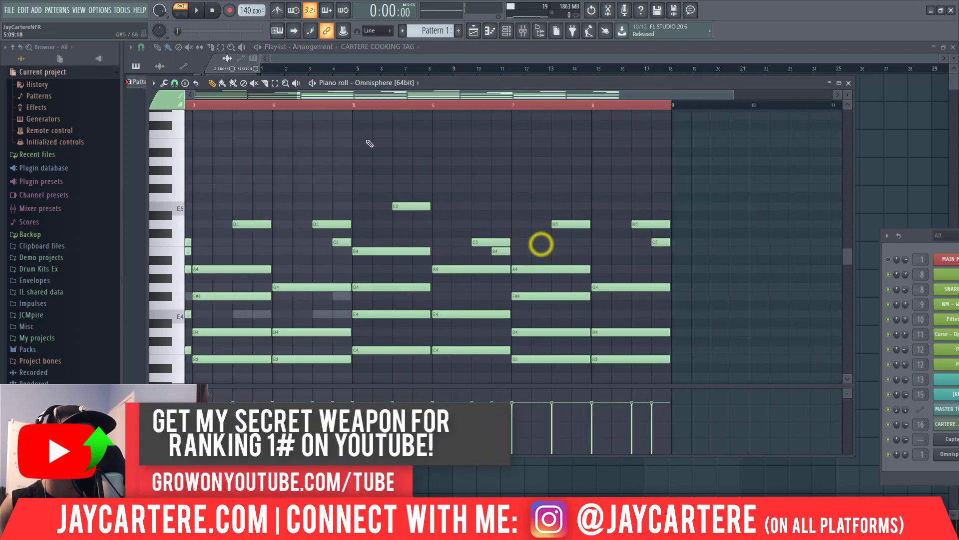
drag(356, 107, 672, 137)
key(space)
key(space)
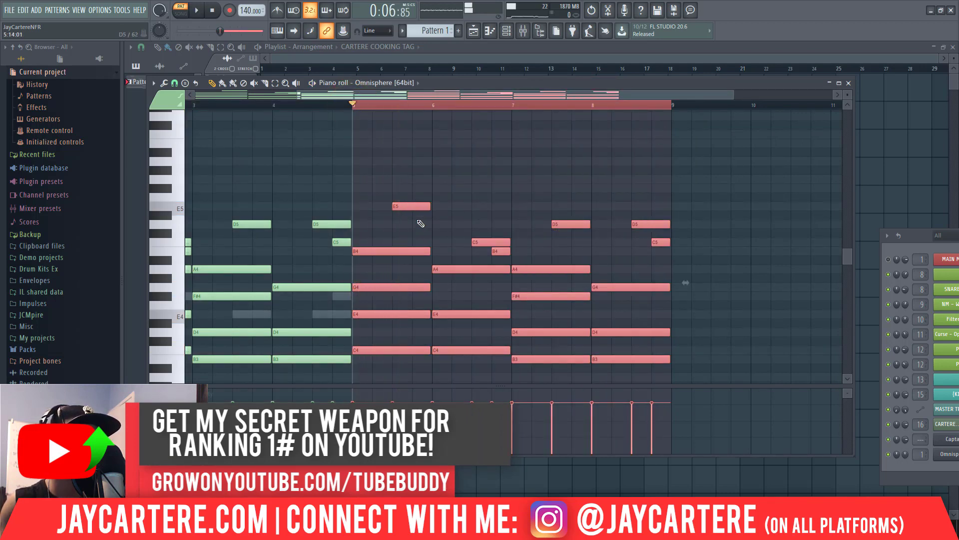
key(space)
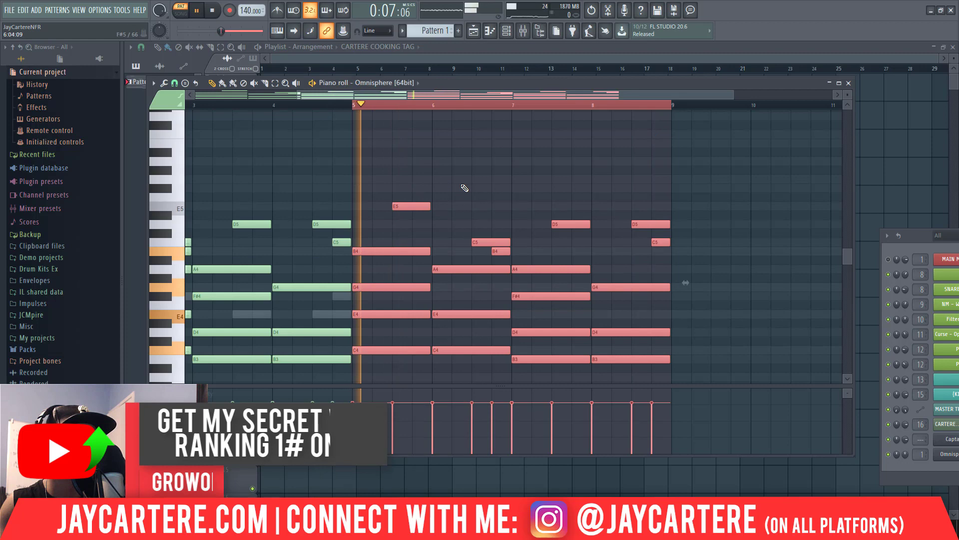
- Add high A5 and G5 notes on beats 3 and 4 of bar 6 and a B5 starting bar 7, auditioning them in playback
click(474, 161)
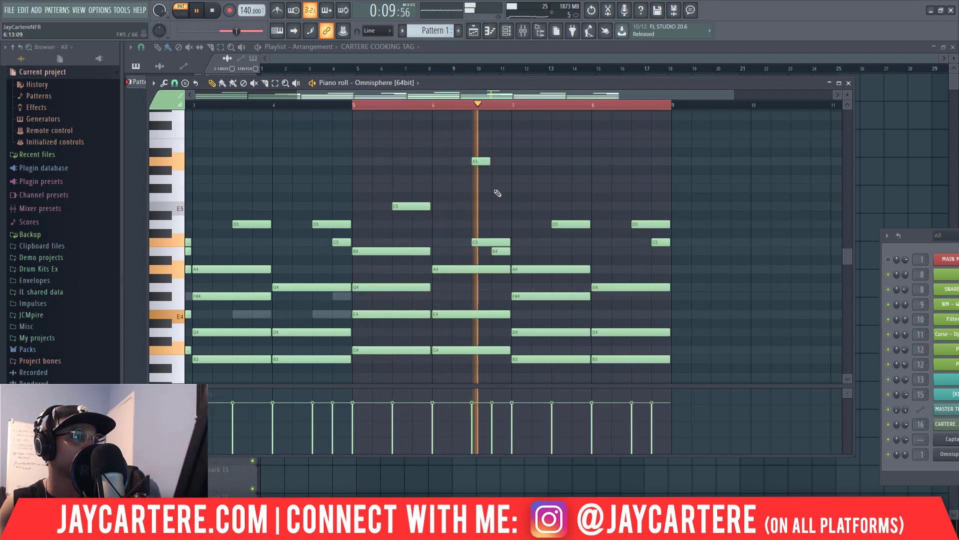
key(space)
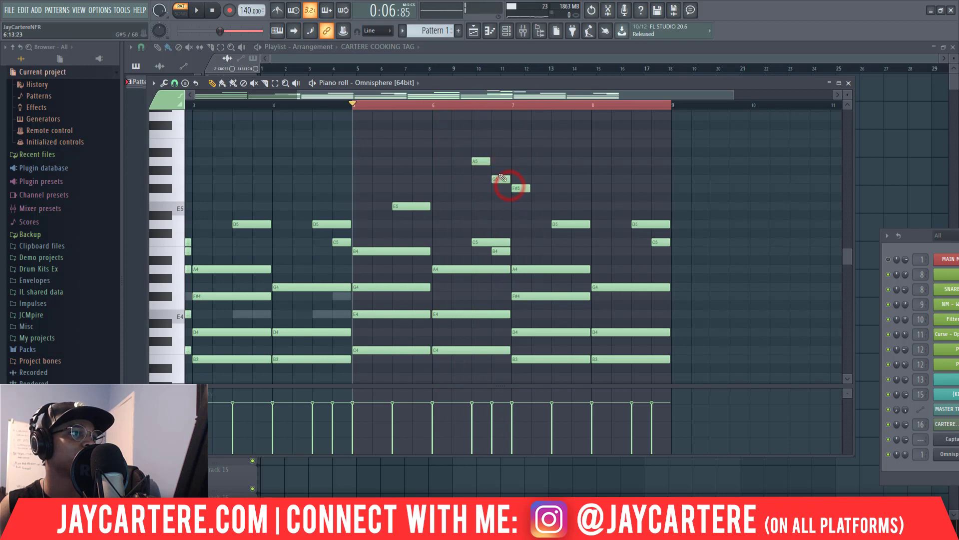
click(513, 143)
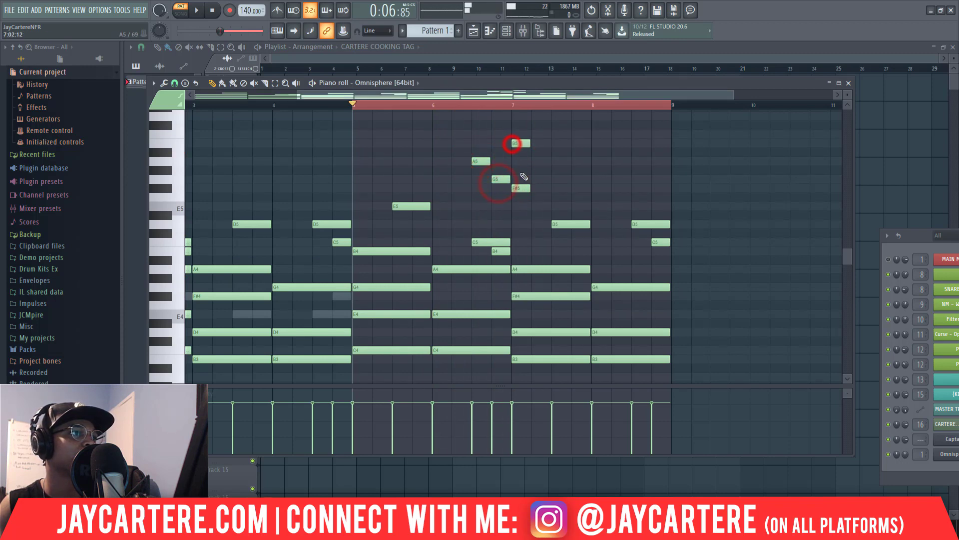
key(space)
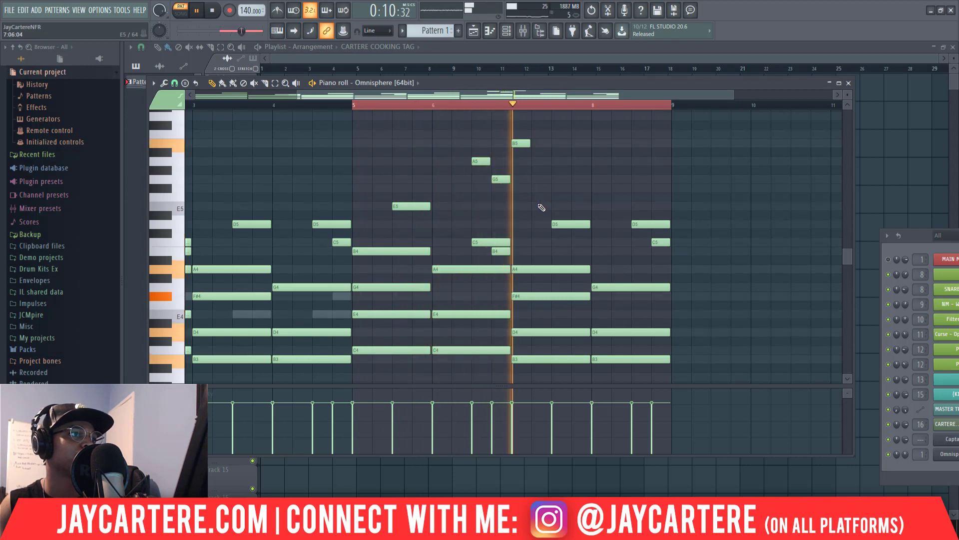
key(space)
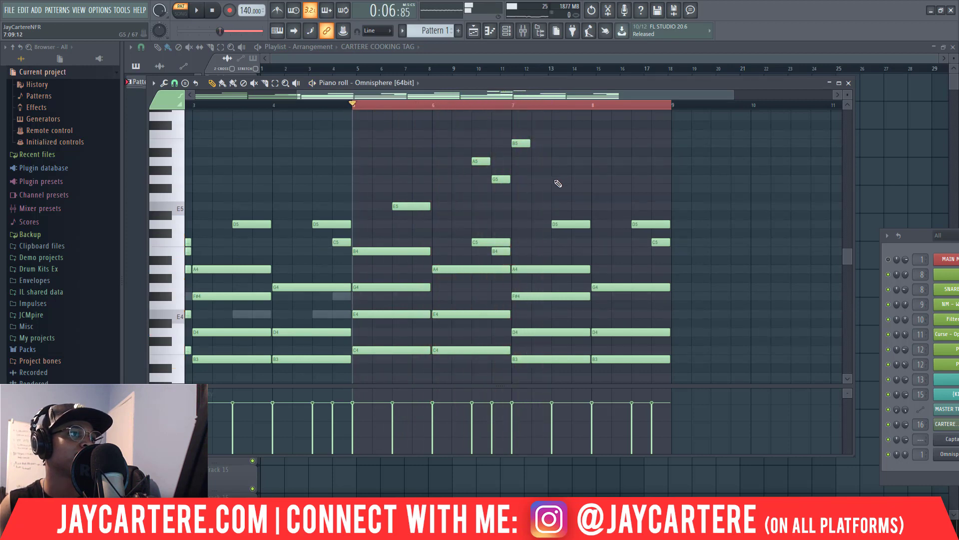
- Continue the high melody with an A5 on beat 3 of bar 7 and F#5, G5 and F#5 notes in bar 8, checking it in playback
click(526, 143)
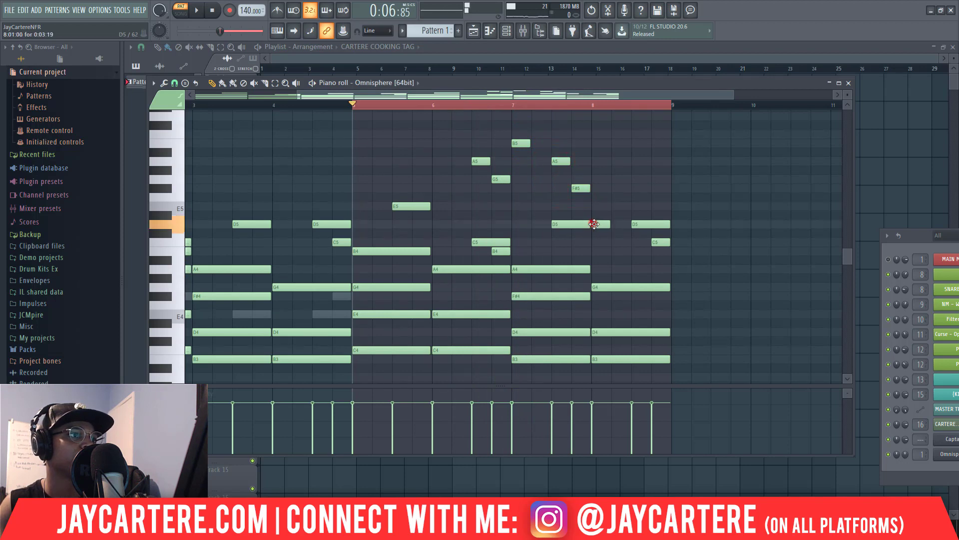
click(595, 207)
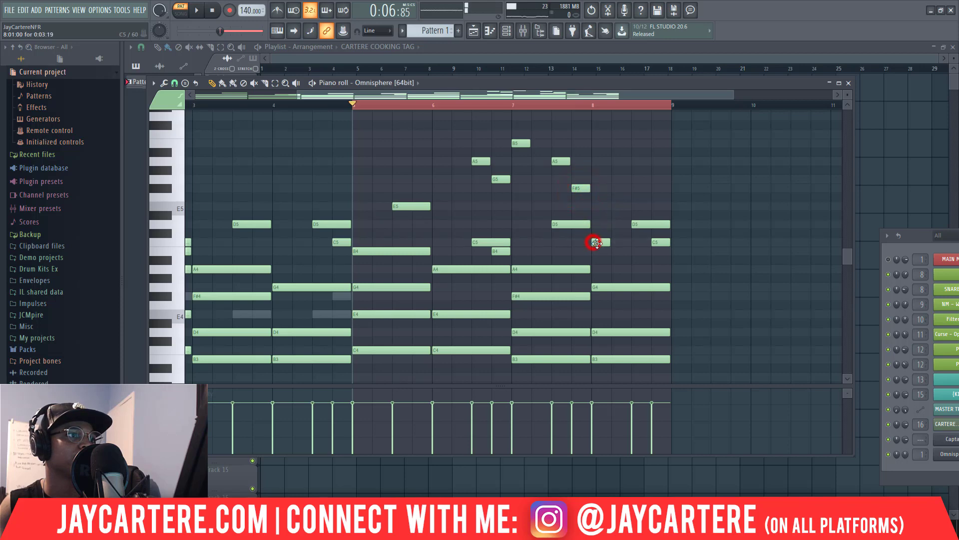
click(584, 189)
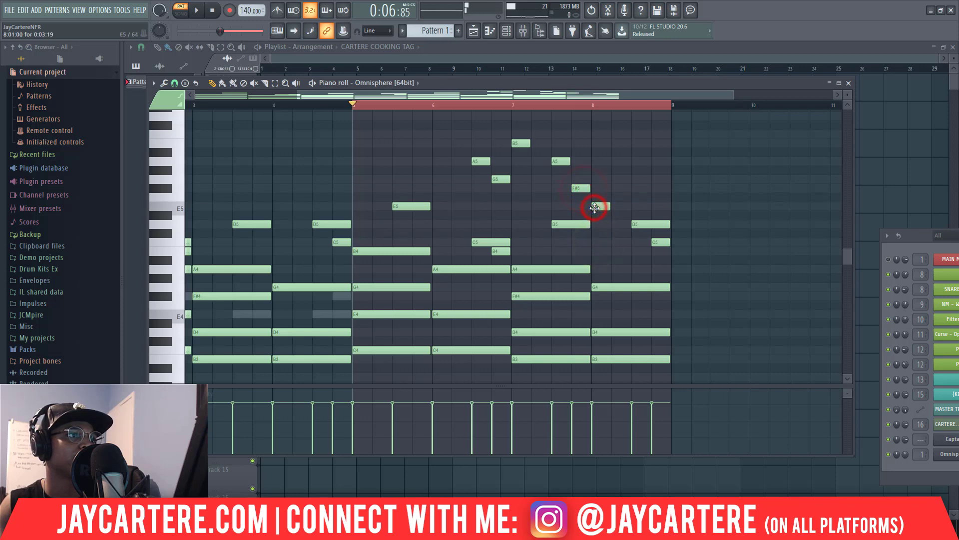
key(space)
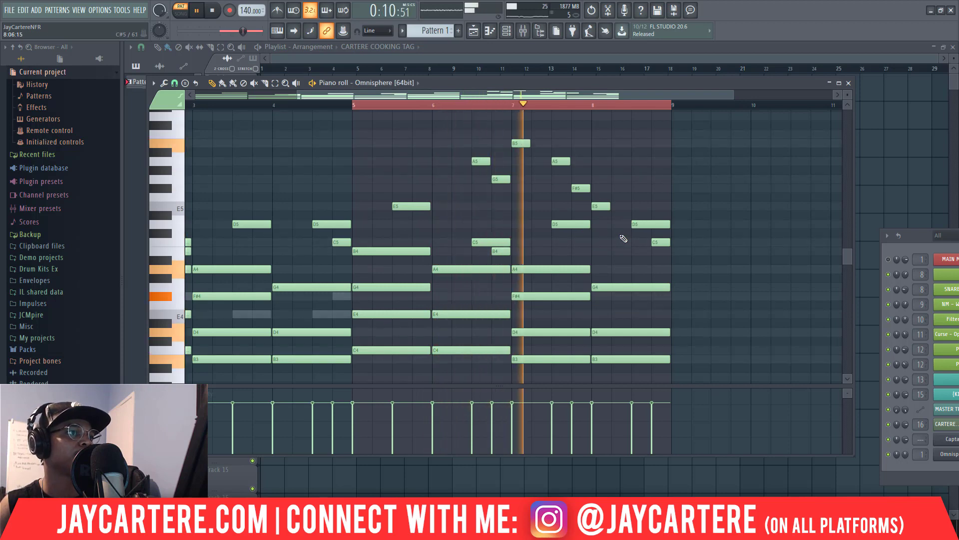
key(space)
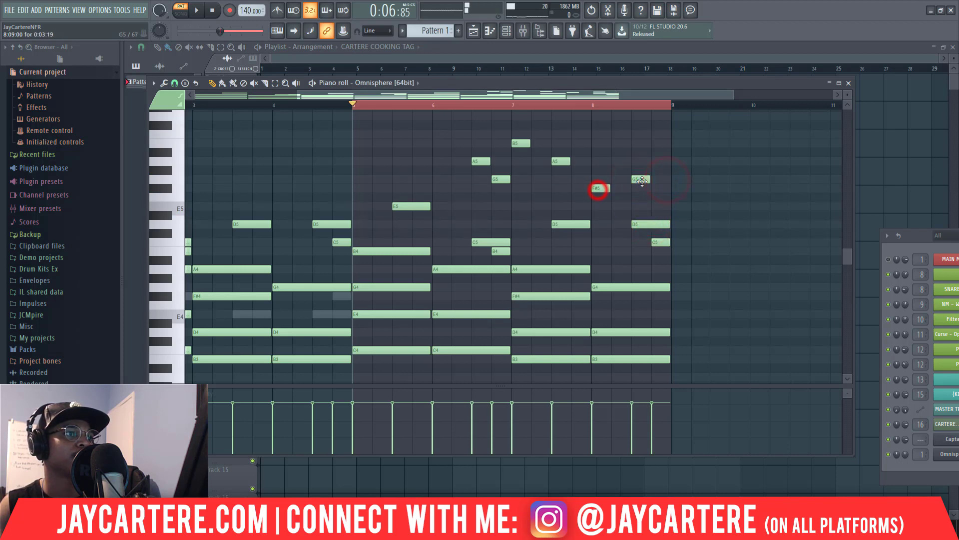
key(space)
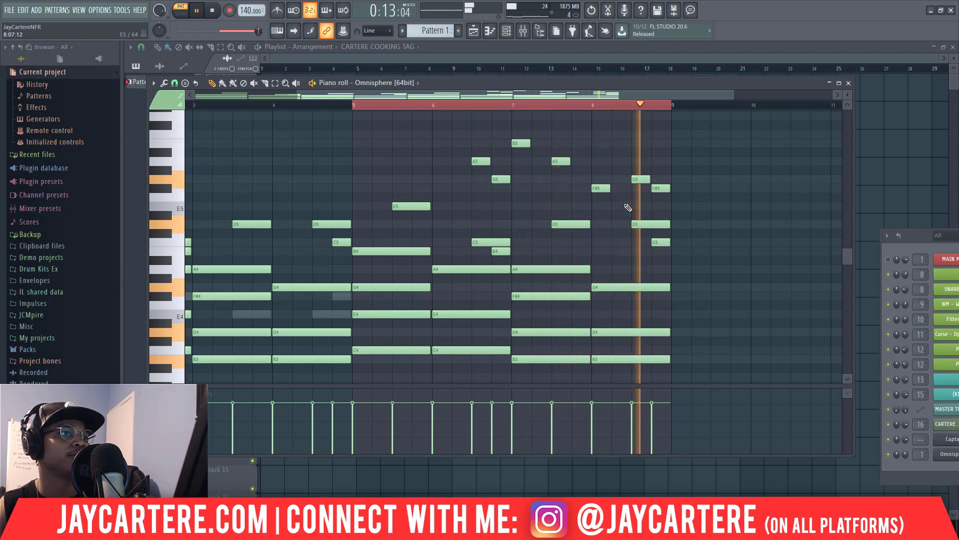
key(space)
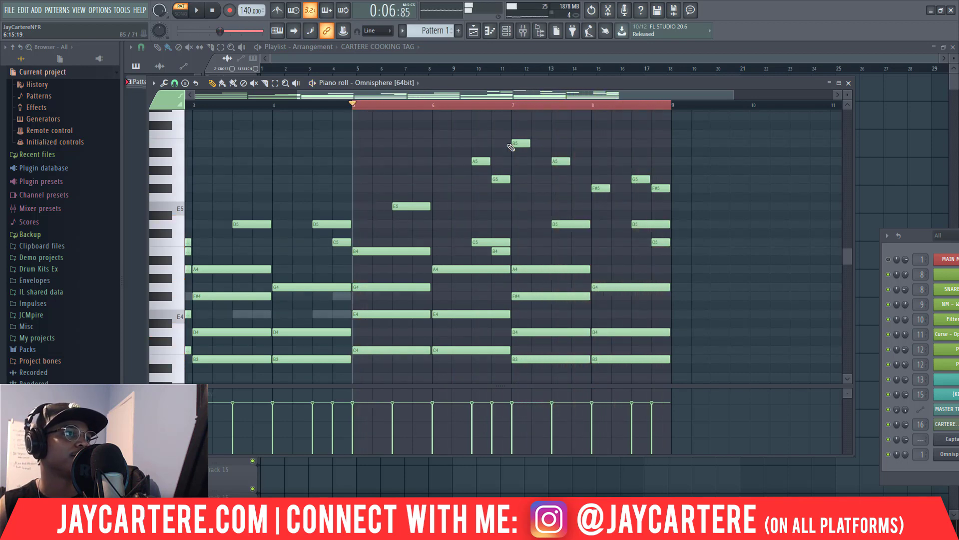
- Extend the time selection to all eight bars and play back the whole melody
click(438, 95)
double_click(498, 104)
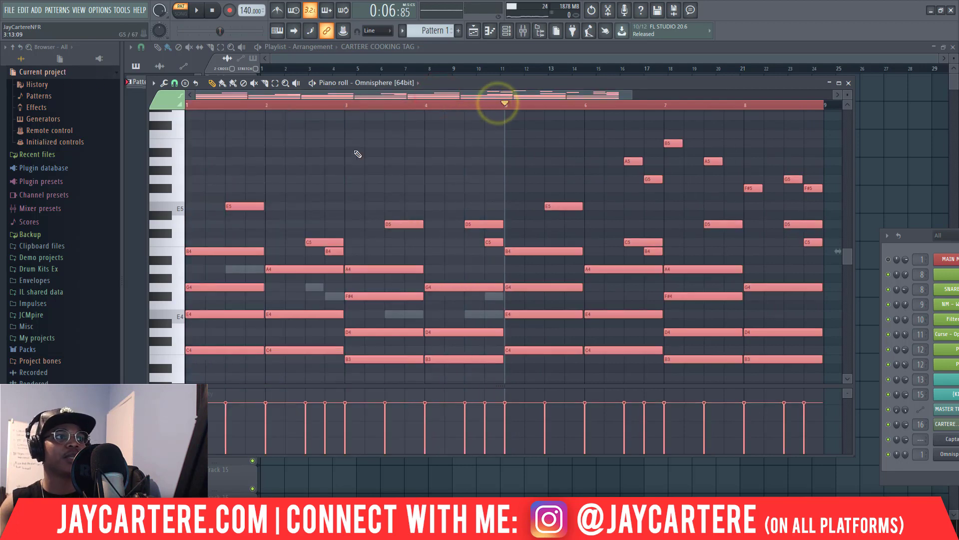
key(space)
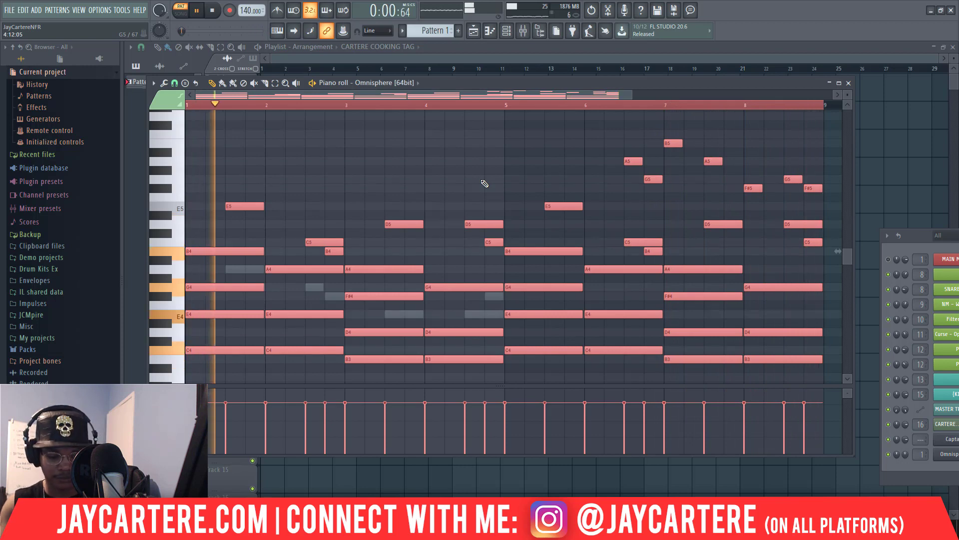
key(space)
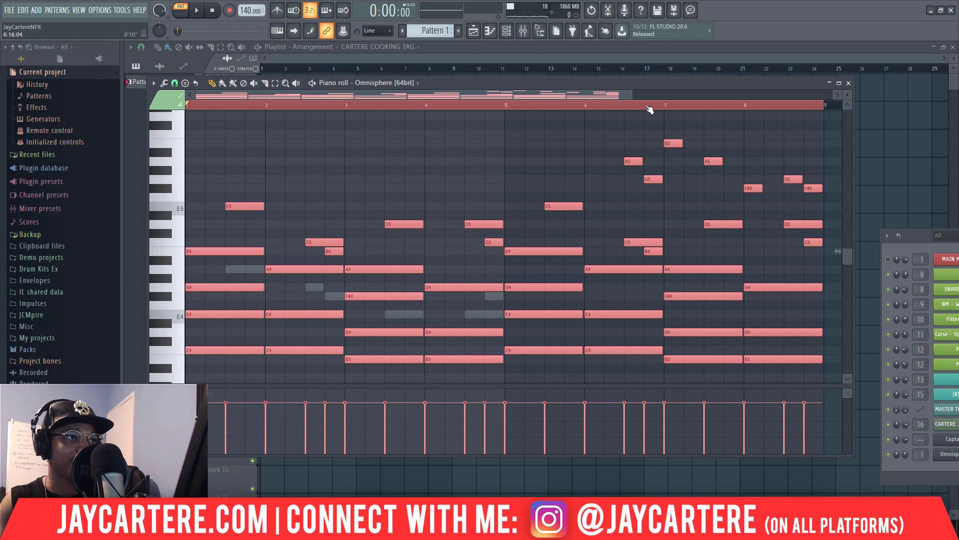
- Select the added high notes in bars 6 to 8, lower their velocities and play the melody back
drag(647, 84, 635, 84)
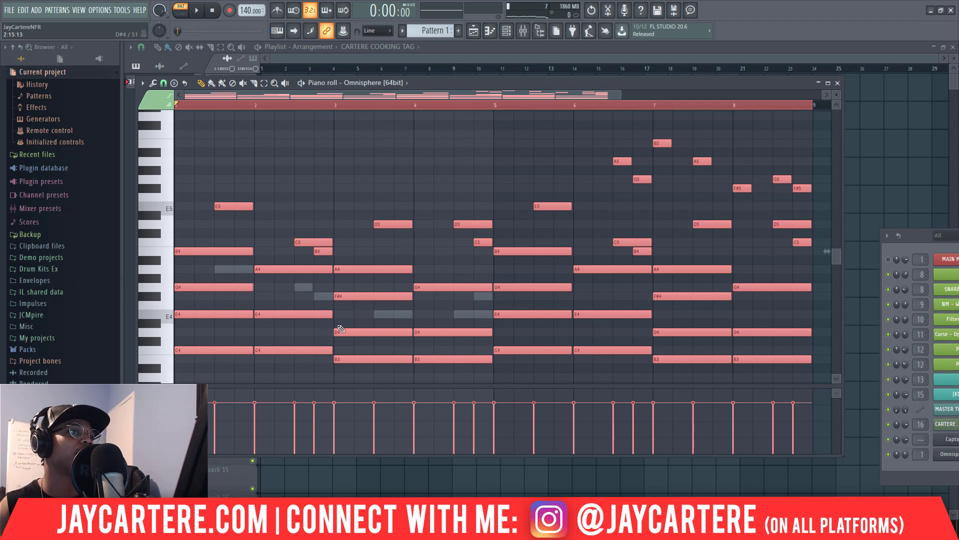
drag(621, 97, 810, 122)
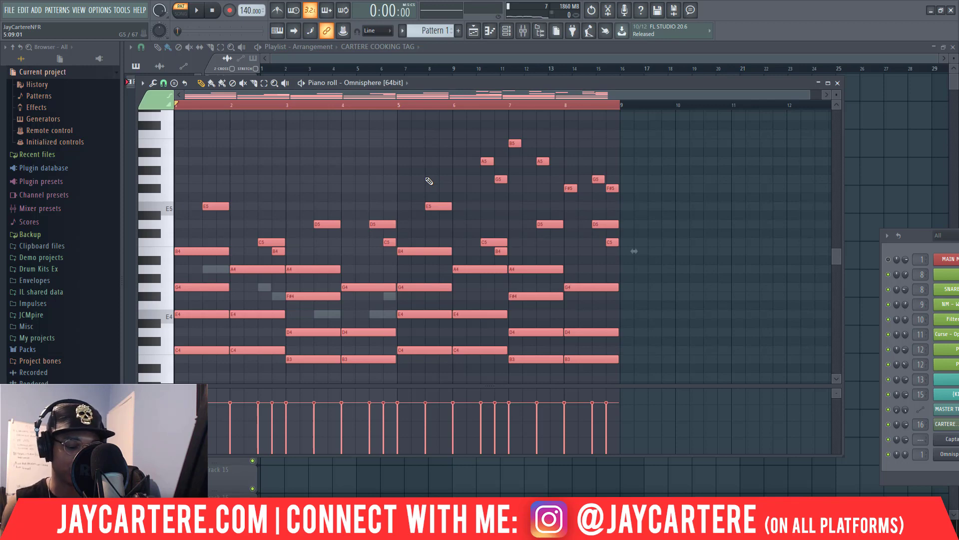
drag(468, 133, 648, 205)
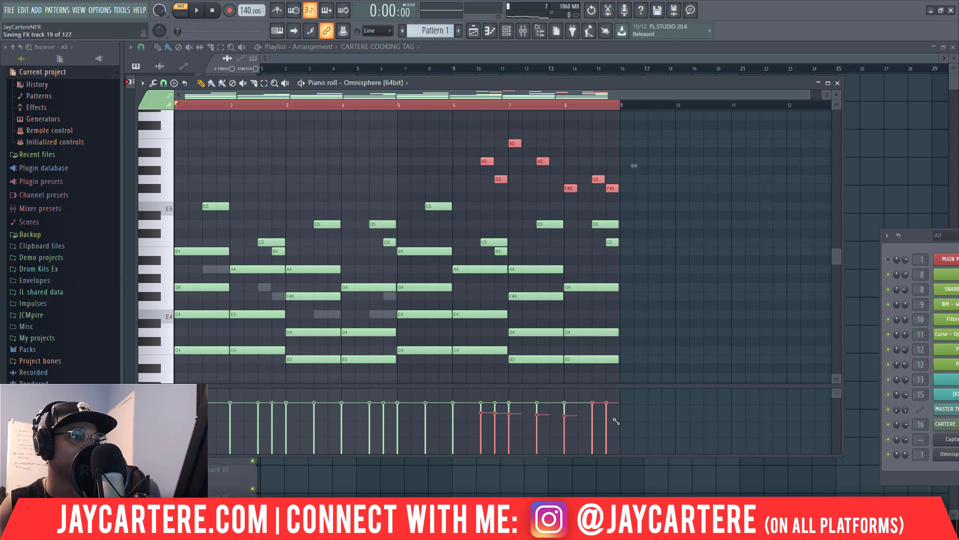
key(space)
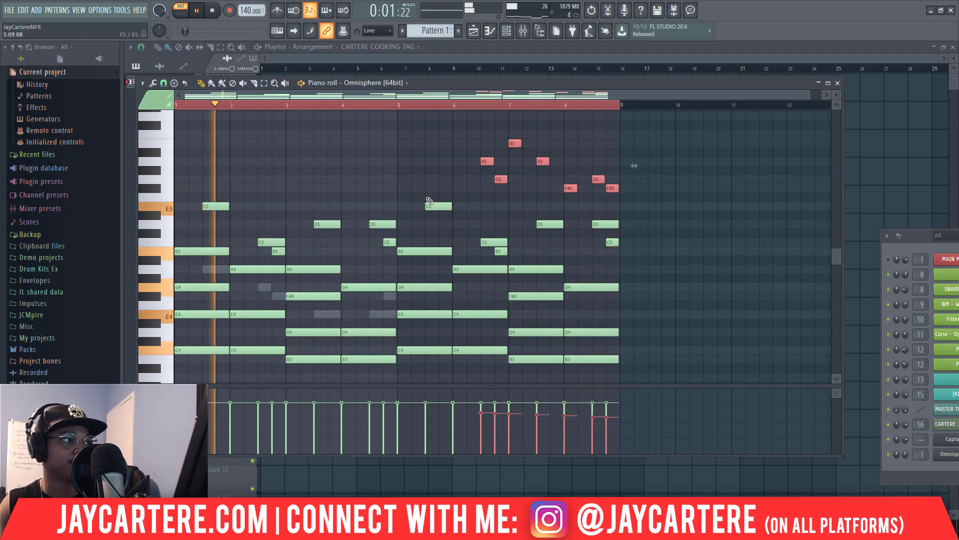
key(space)
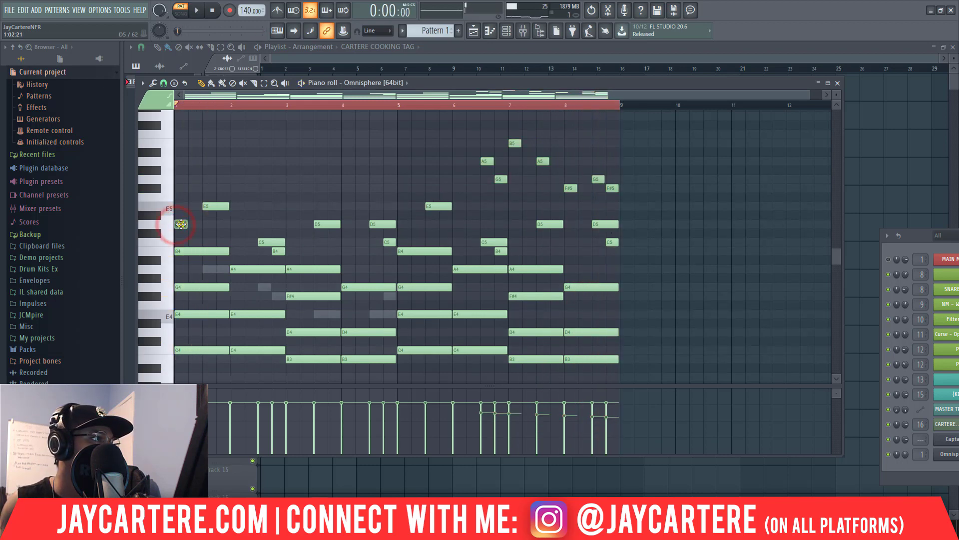
- Try F#5 and G5 as a short note on the first beat of bar 1, auditioning each, and settle on E5
key(space)
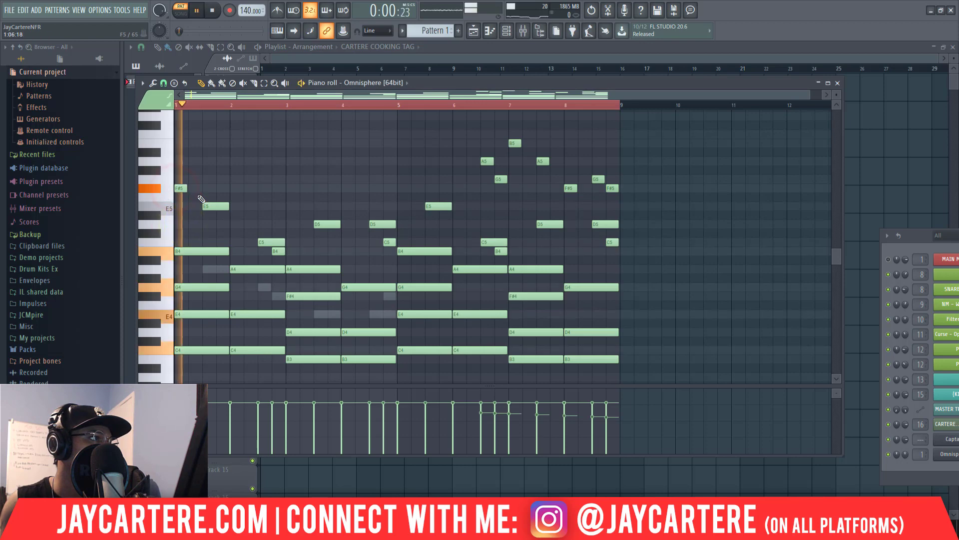
key(space)
right_click(181, 189)
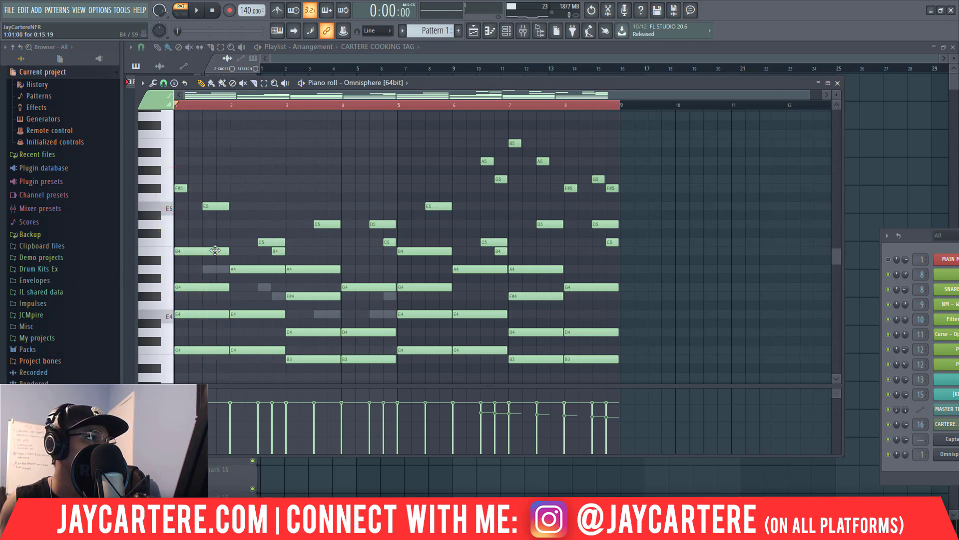
key(space)
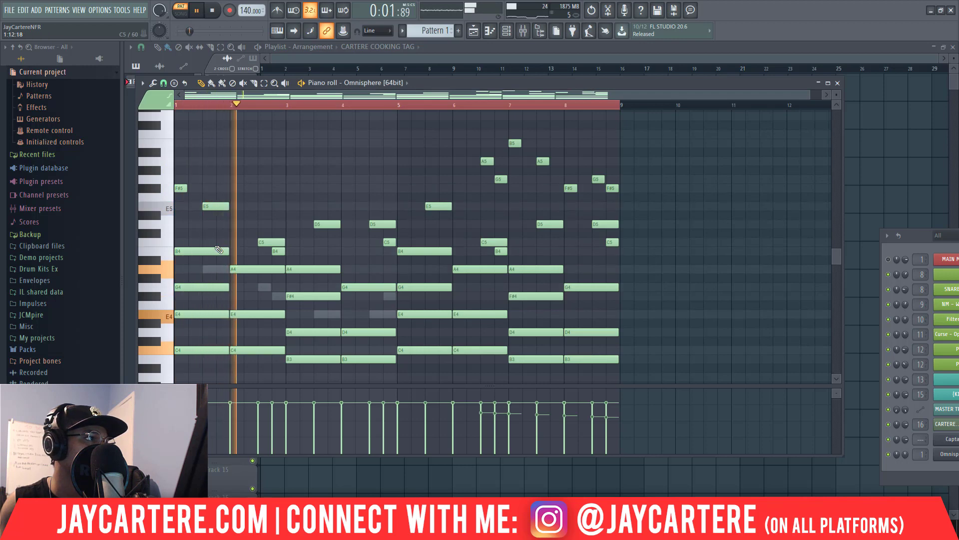
key(space)
click(180, 180)
key(space)
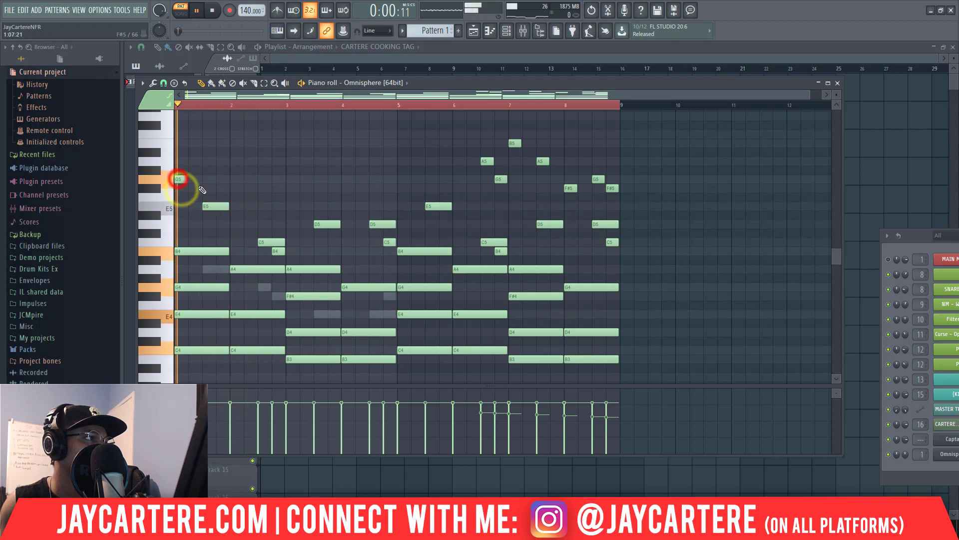
key(space)
key(space)
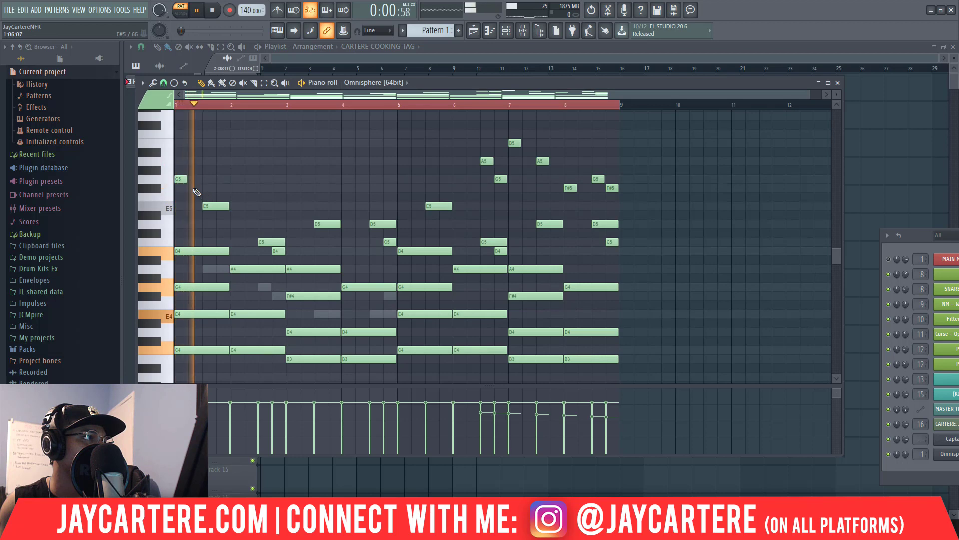
key(space)
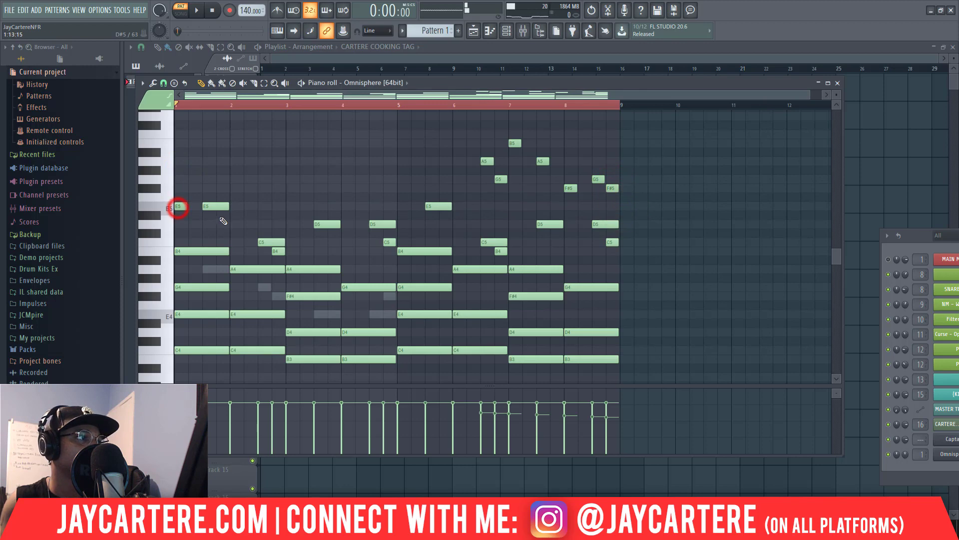
- Play the eight-bar melody and add a matching short E5 note at the start of bar 5
key(space)
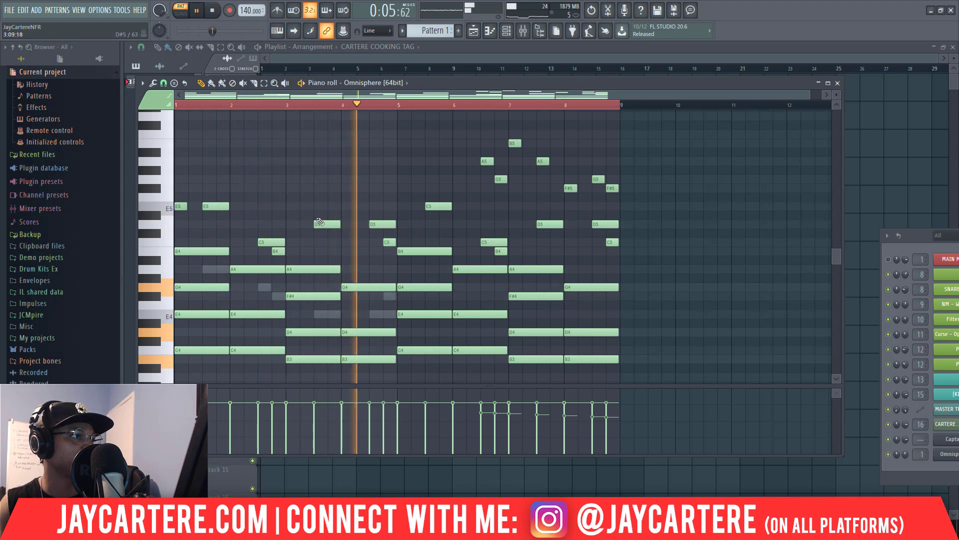
click(400, 206)
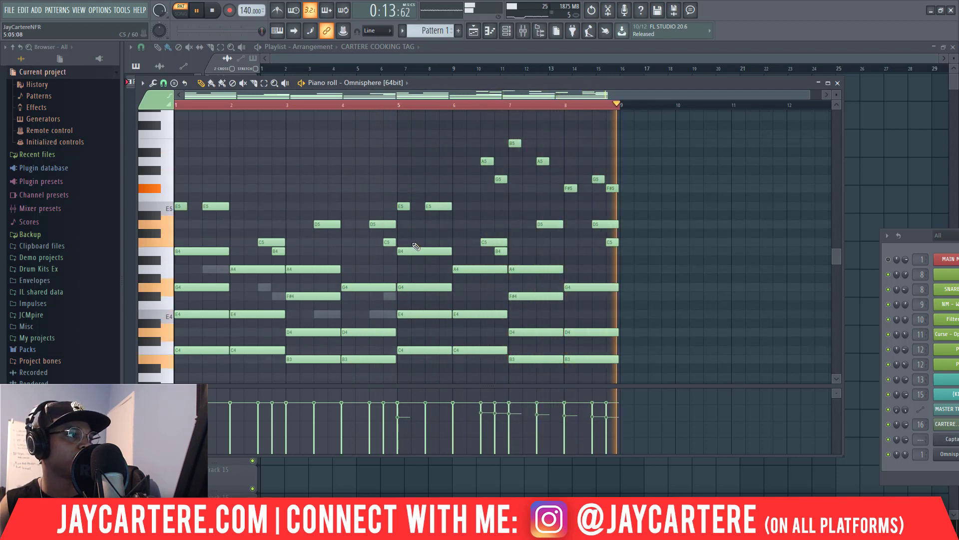
key(space)
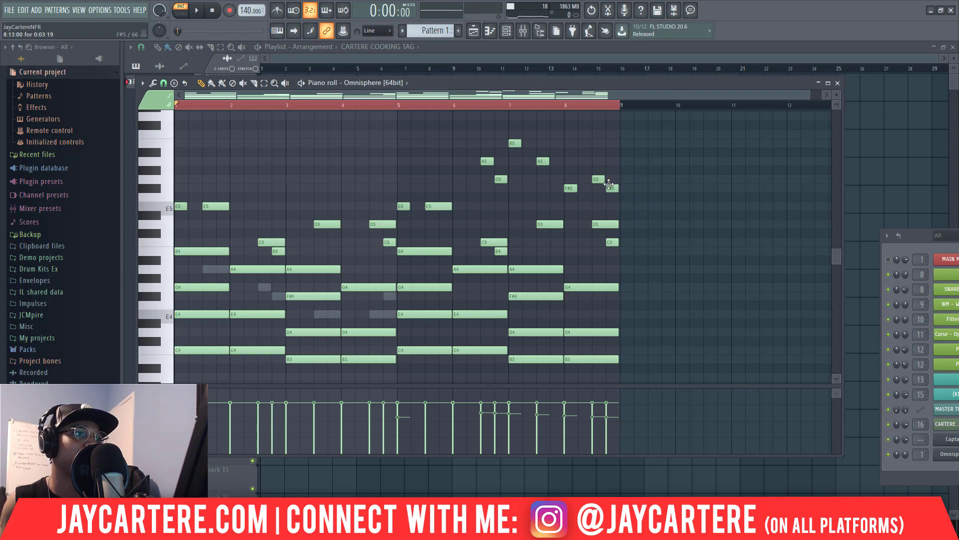
click(624, 206)
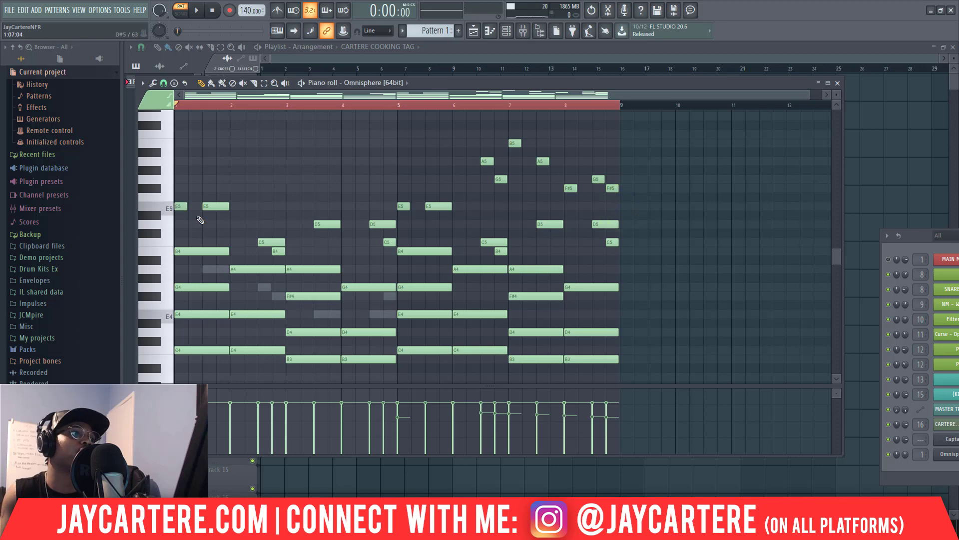
- Select all notes of the eight-bar melody, randomize their velocities slightly and play the result back
scroll(550, 298, down, 2)
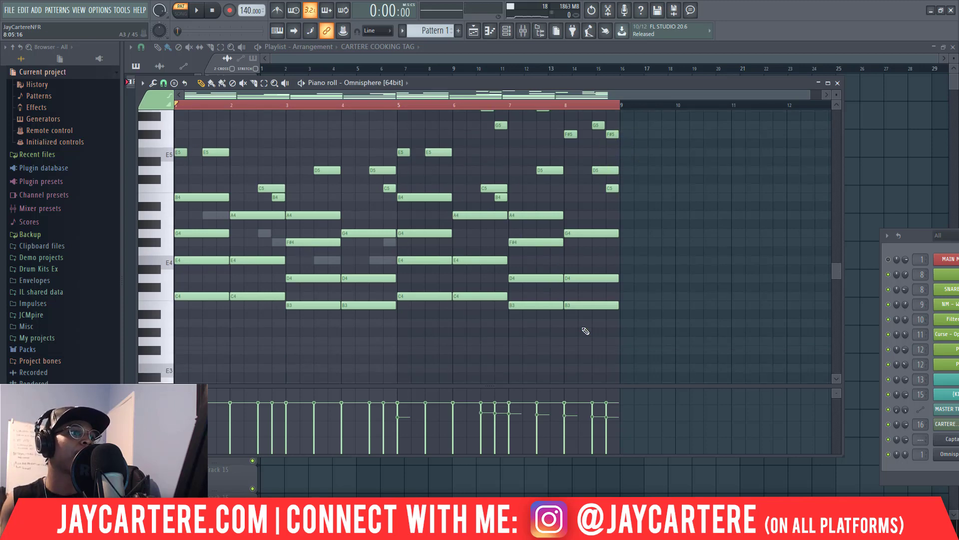
drag(603, 343, 205, 103)
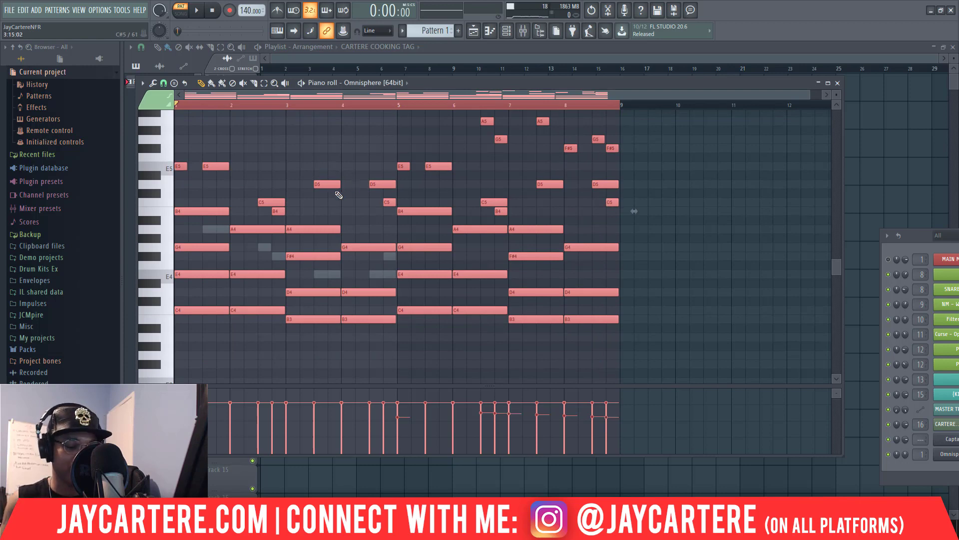
key(alt+r)
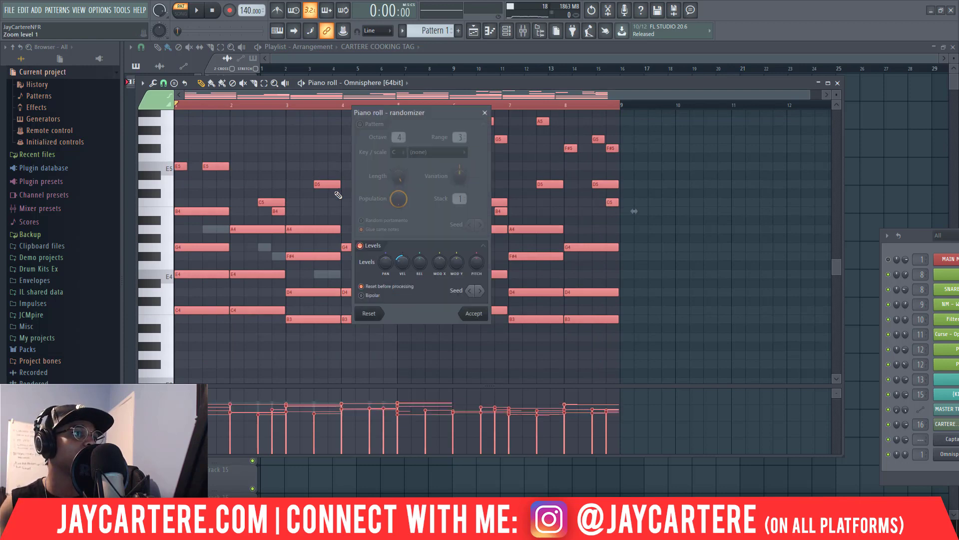
drag(402, 264, 402, 260)
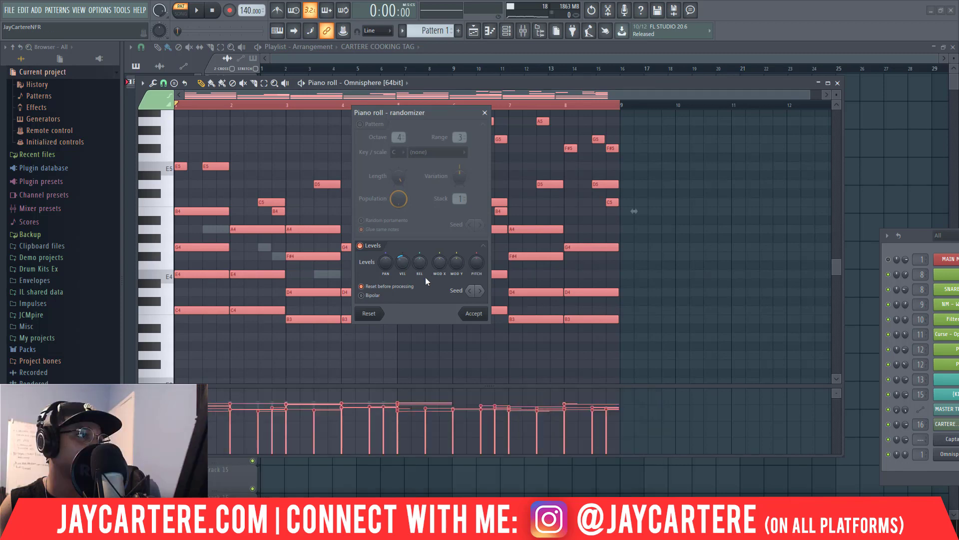
click(468, 312)
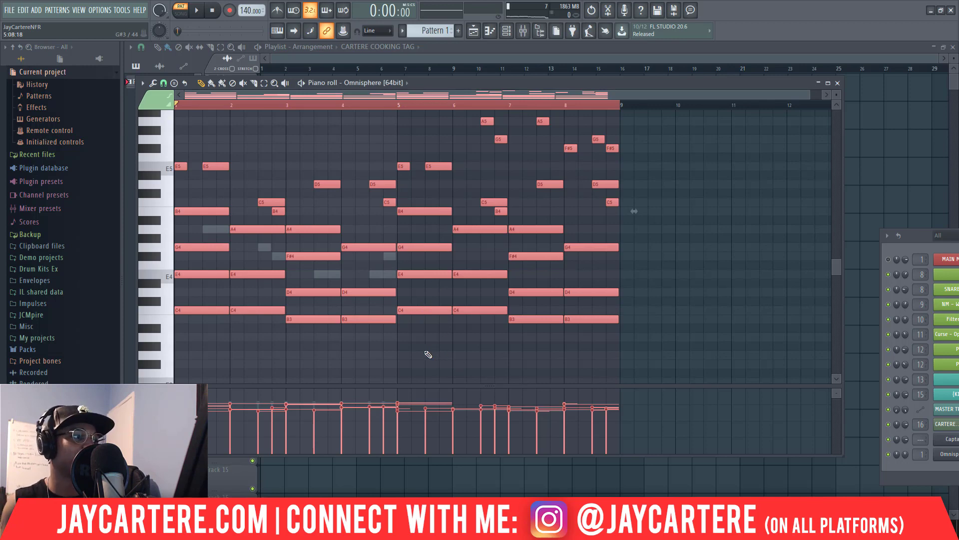
key(space)
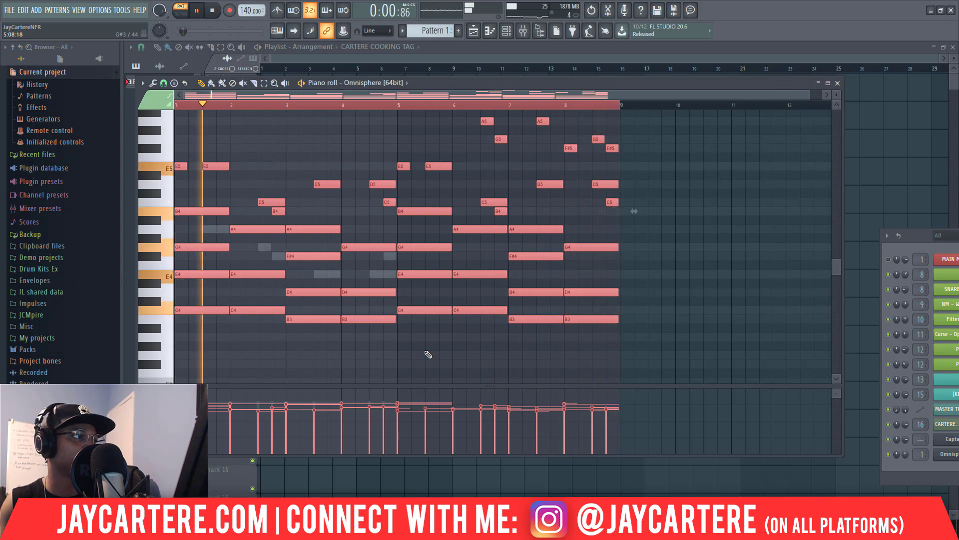
key(space)
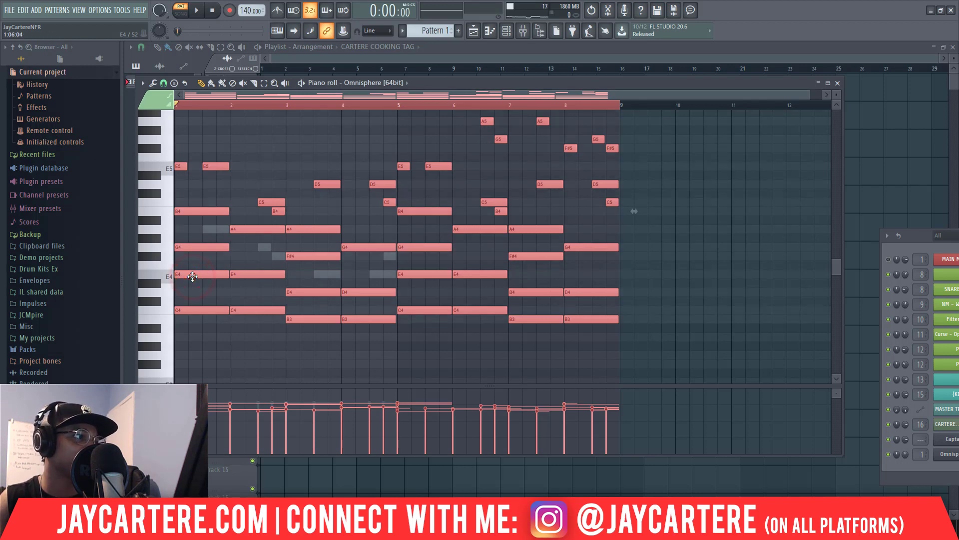
drag(192, 267, 176, 281)
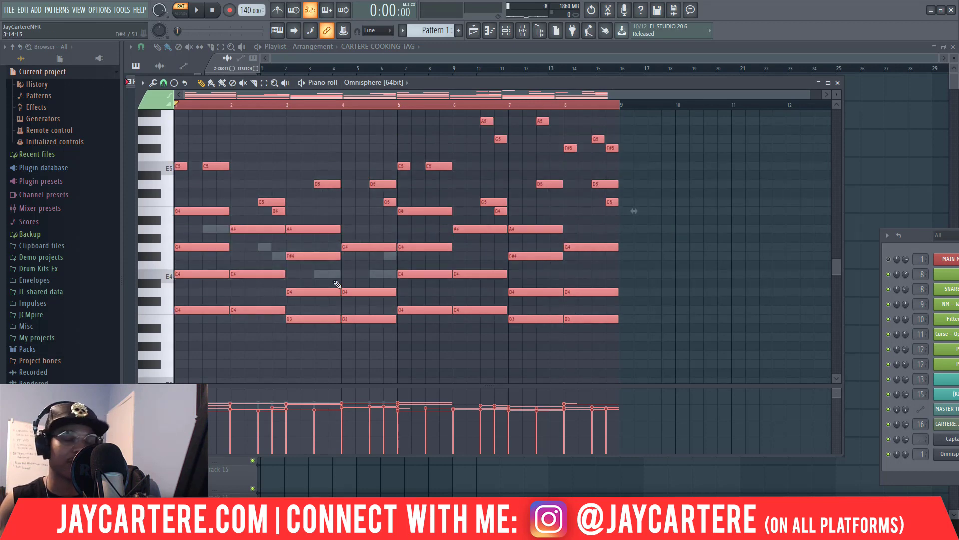
key(shift+Up)
key(shift+Up)
key(shift+Up)
key(shift+Down)
key(shift+Down)
key(shift+Down)
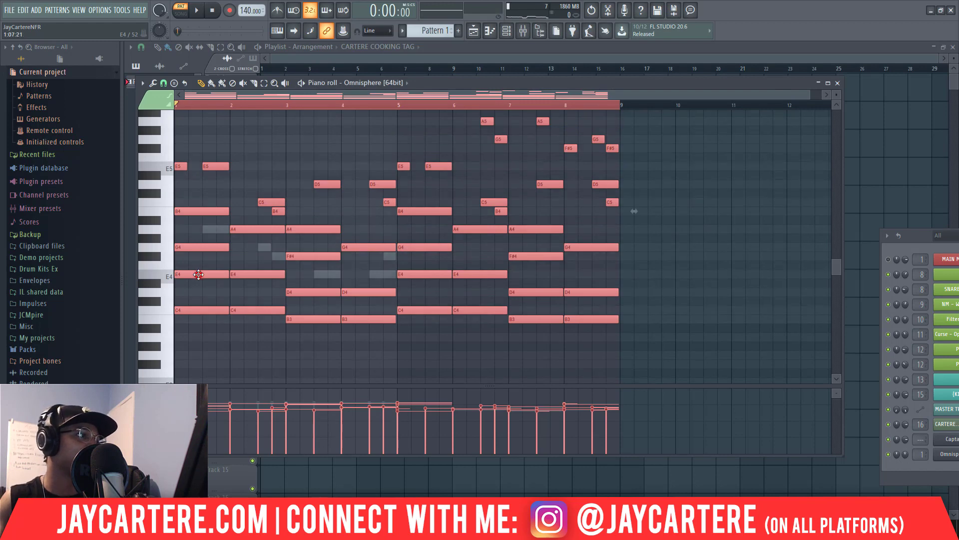
- Transpose all notes up five semitones, so bar 1's E4 chord note lands on A4, and play the melody back
drag(199, 274, 194, 226)
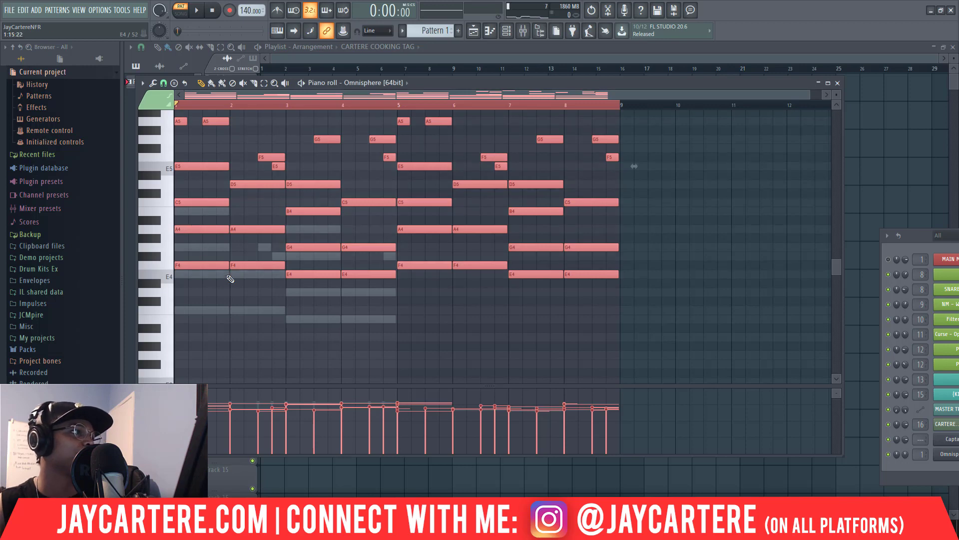
key(space)
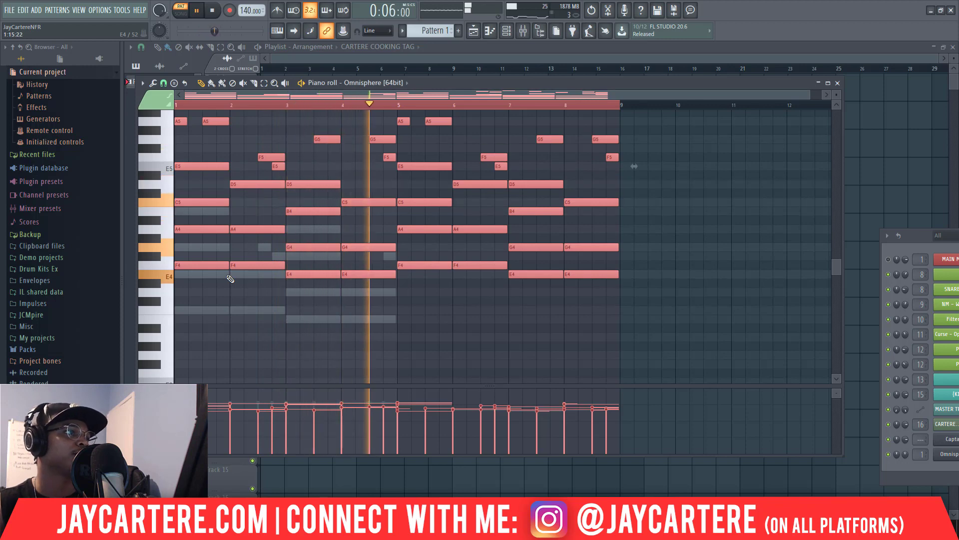
scroll(230, 278, up, 3)
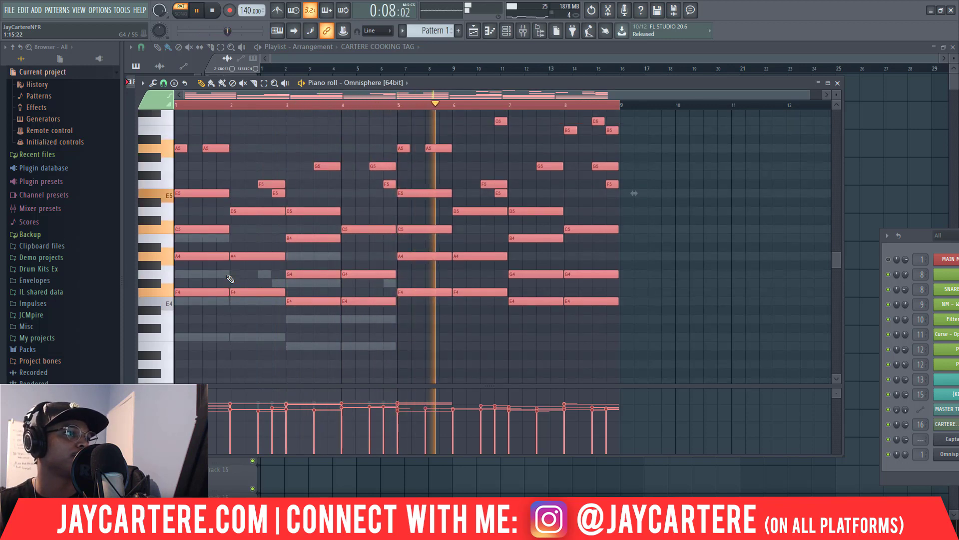
scroll(229, 278, up, 3)
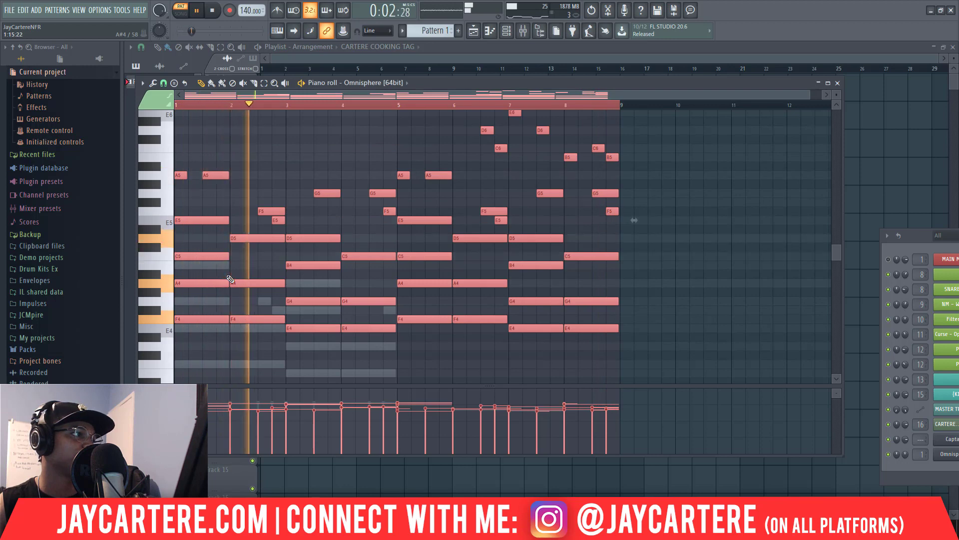
key(space)
- Raise all notes another two semitones, so the A4 chord note in bar 1 becomes B4, and play back
click(196, 280)
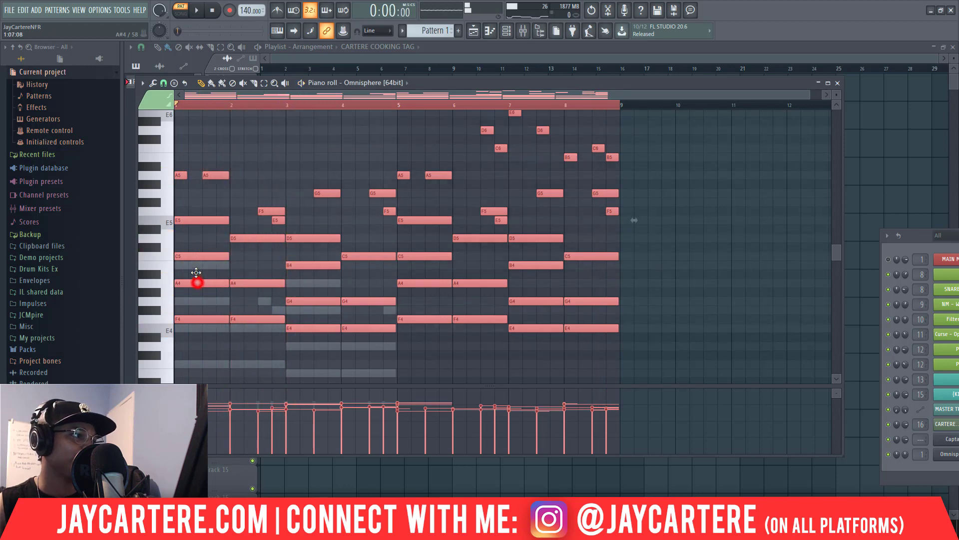
key(Up)
key(Up)
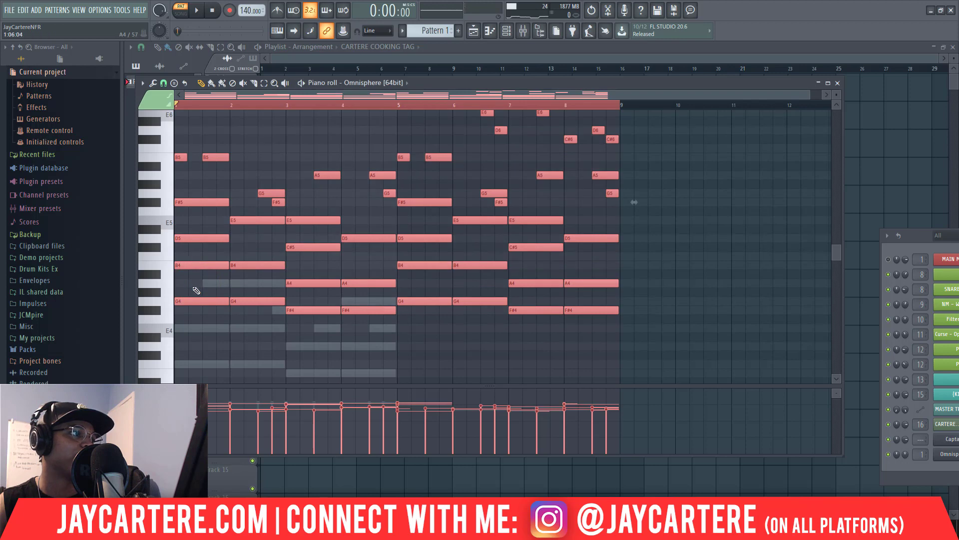
key(space)
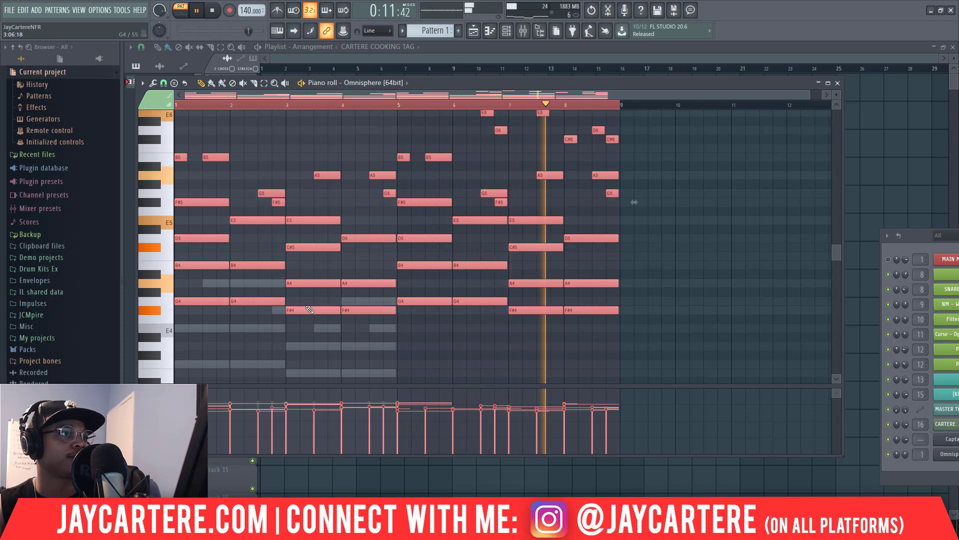
- Select the high notes from C#6 to F#6 in bars 6 to 8 and lower their velocities evenly
scroll(310, 309, up, 1)
scroll(310, 310, up, 2)
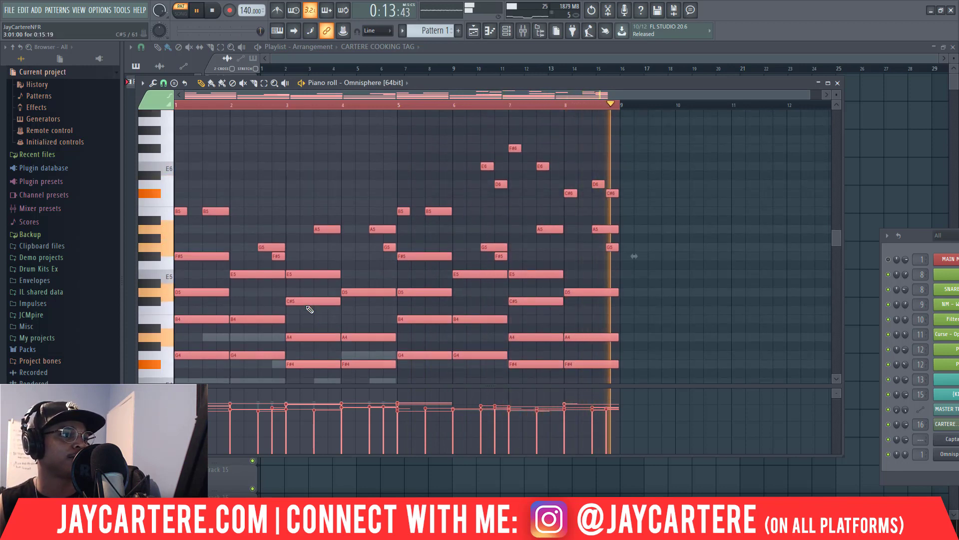
drag(469, 141, 622, 198)
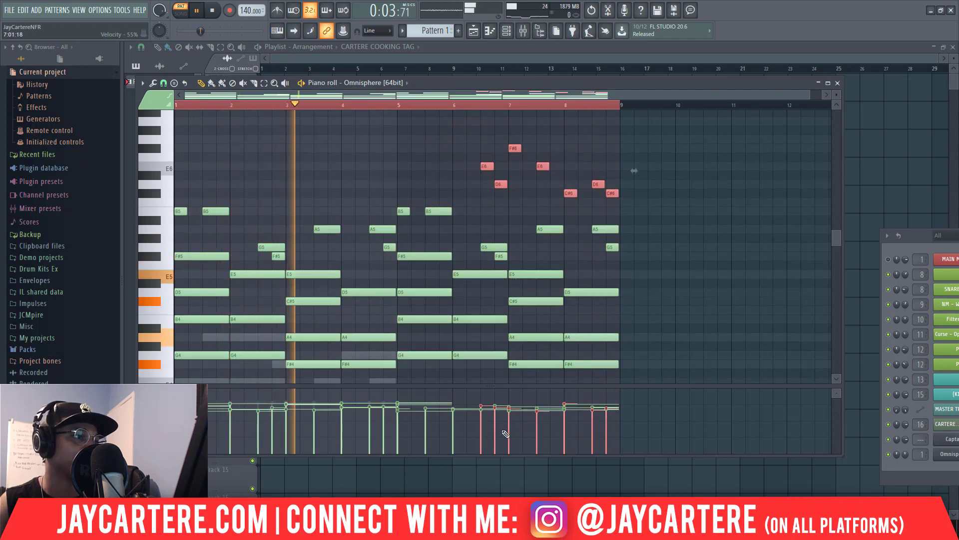
drag(479, 421, 617, 424)
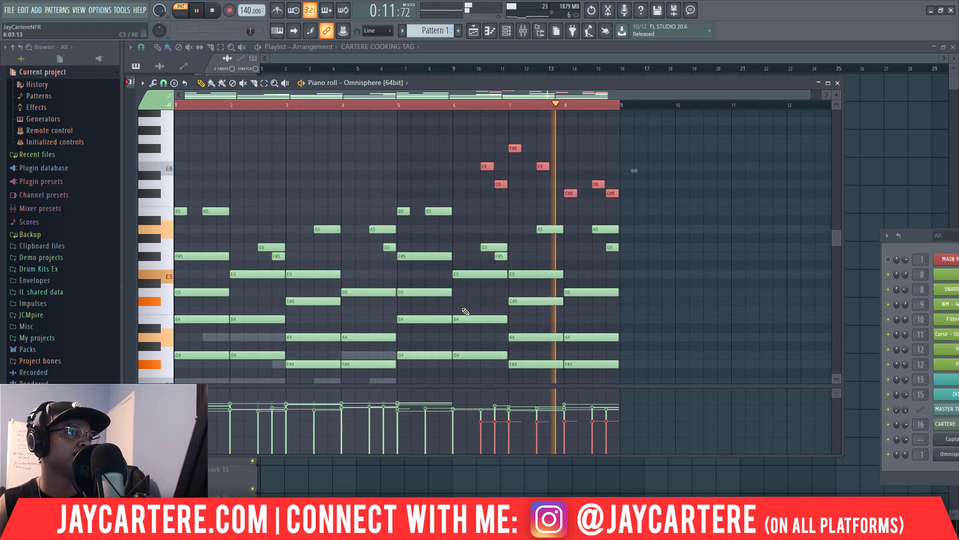
- Lengthen the first five high notes in bars 6 to 8 to two beats each, then deselect them and stop playback
drag(476, 126, 562, 197)
drag(522, 148, 537, 147)
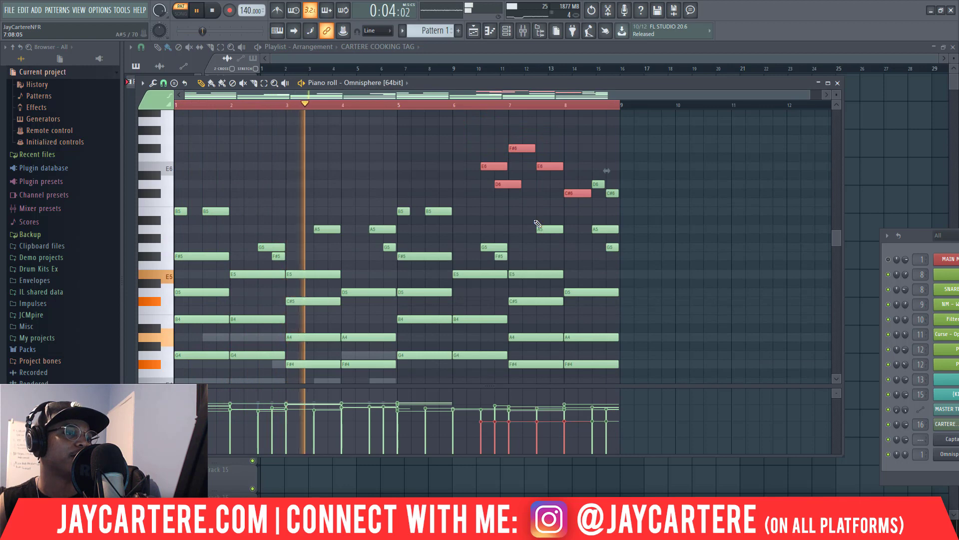
click(603, 185)
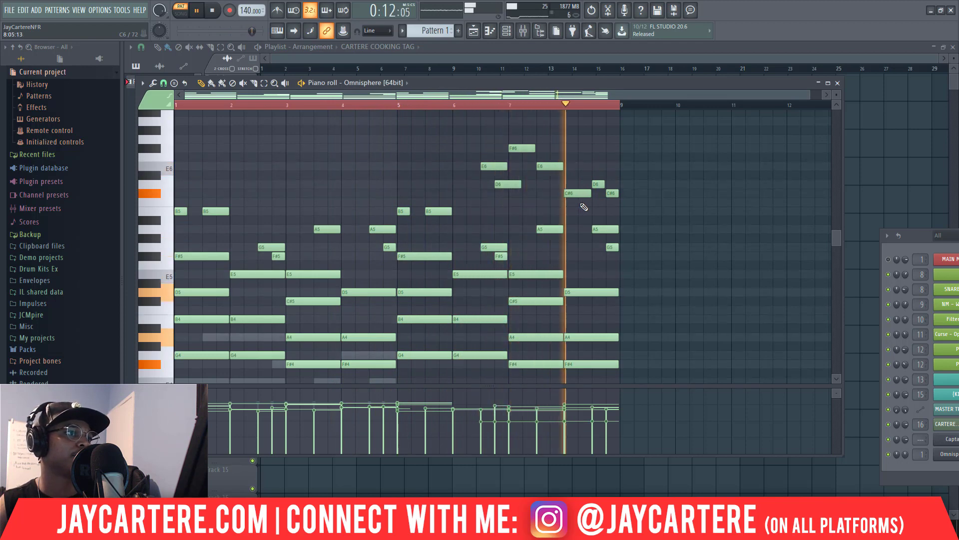
key(space)
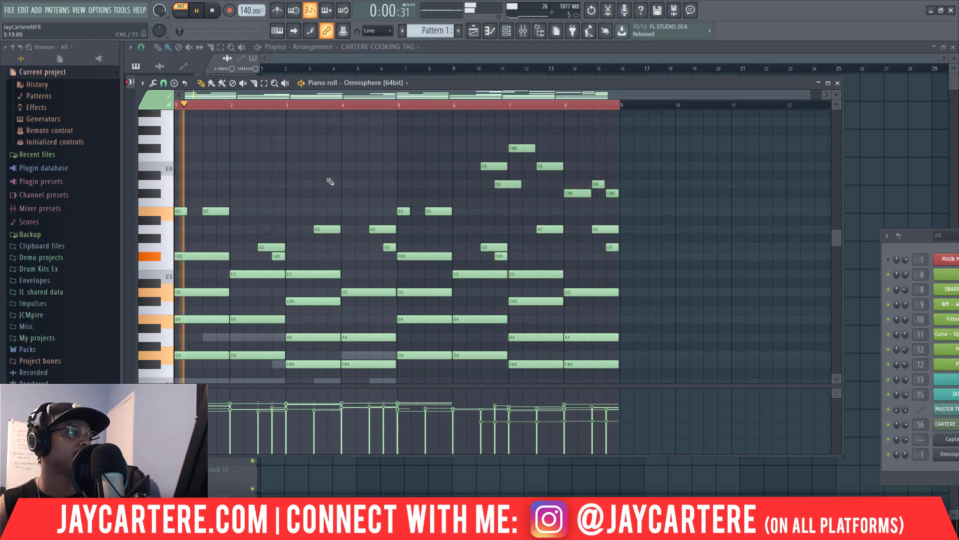
- Transpose the whole melody up one octave and close the piano roll
key(ctrl+a)
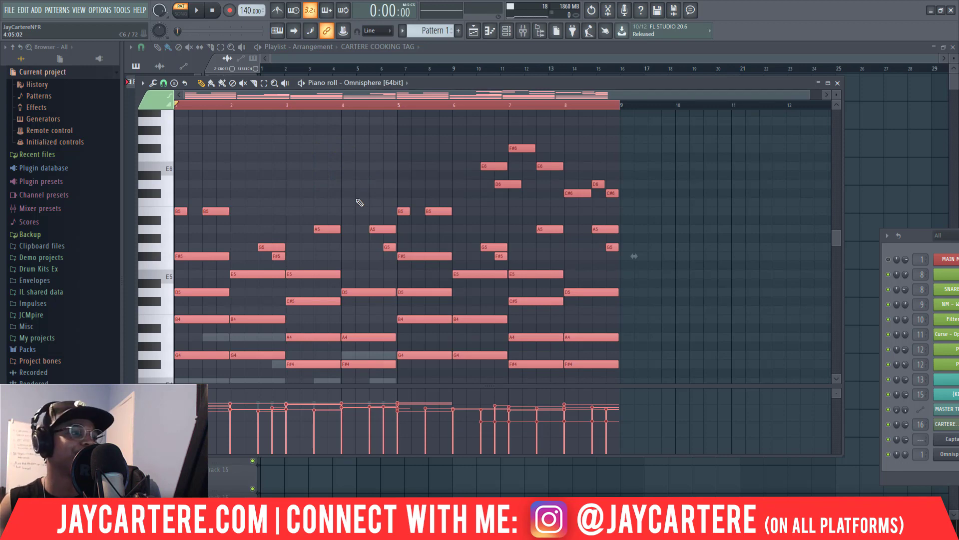
key(ctrl+Up)
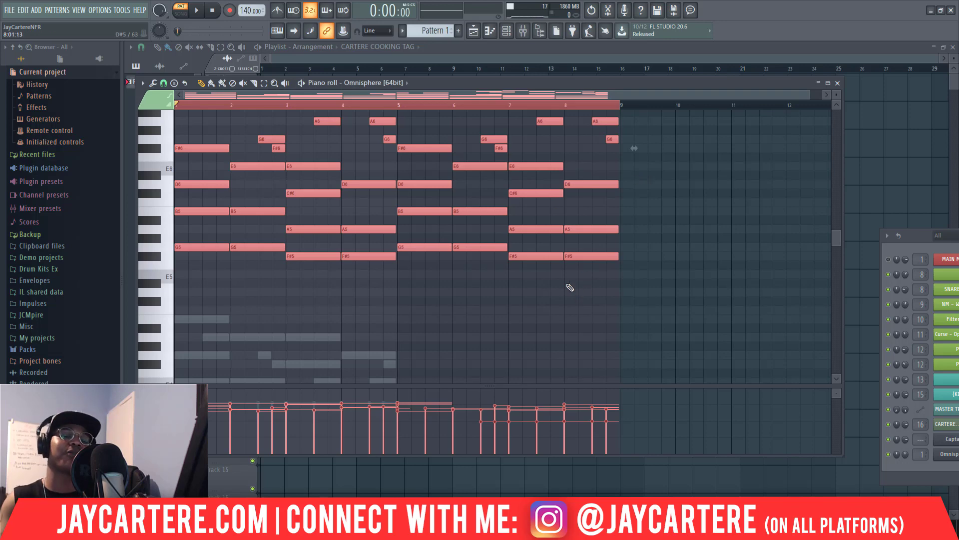
click(838, 83)
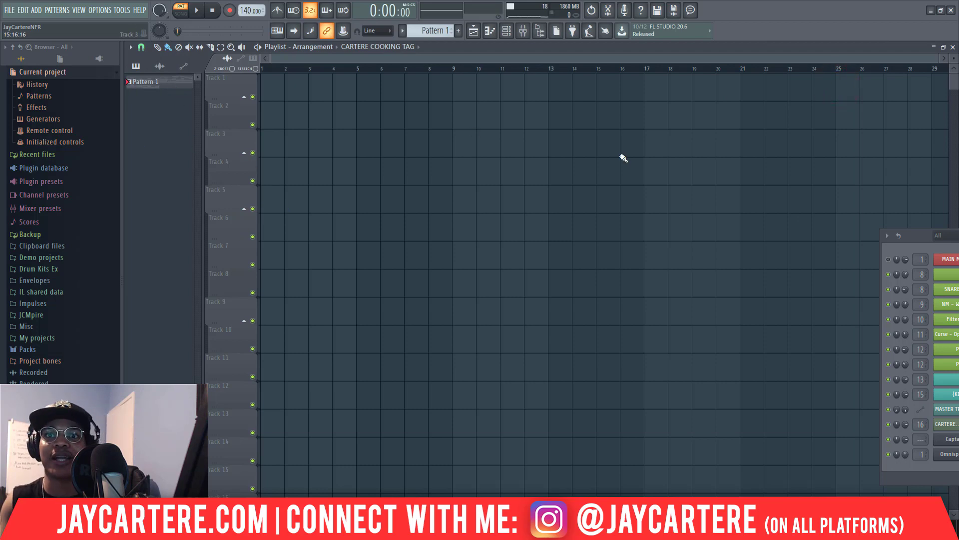
- Open the mixer and play the melody back through the MAIN MELODY PAD track
key(F9)
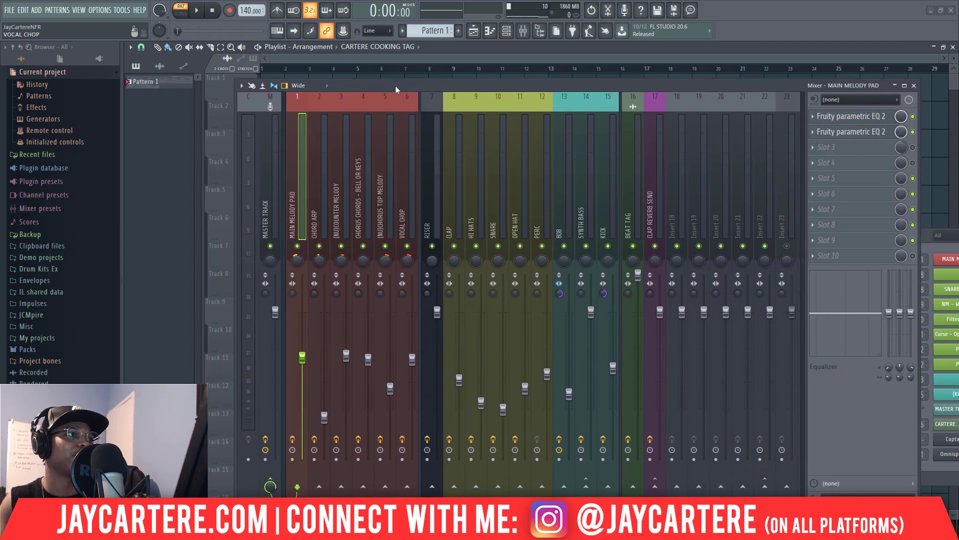
drag(392, 85, 398, 86)
key(space)
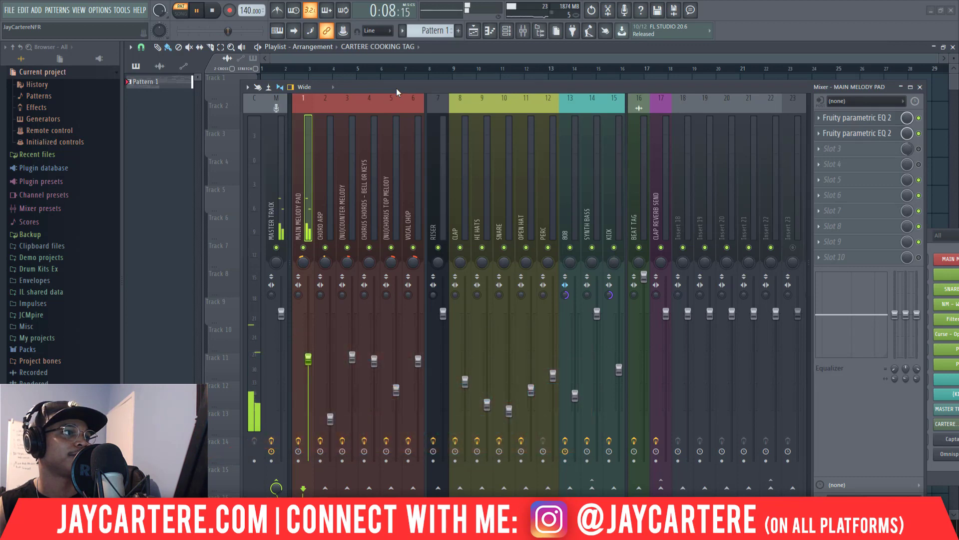
key(space)
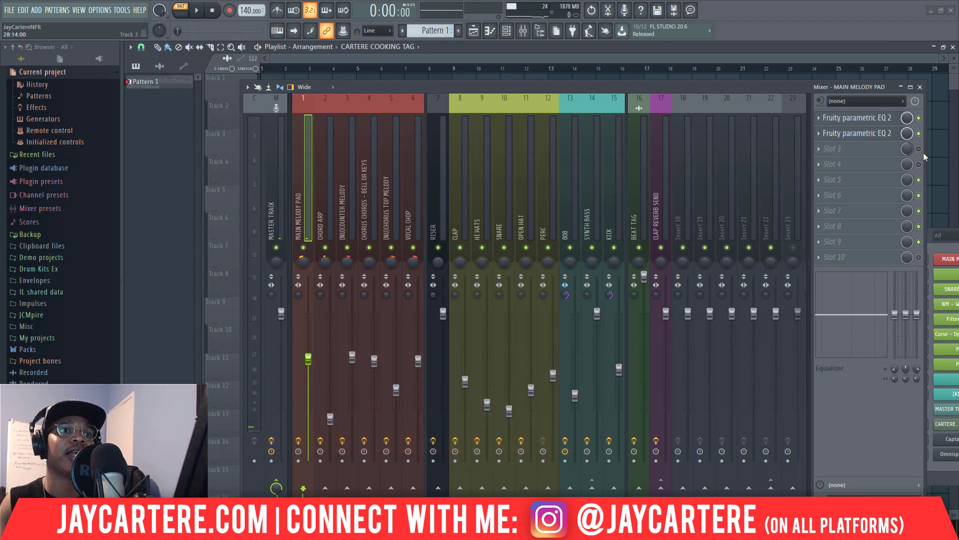
- Load RC-20 Retro Color into effect slot 3 of MAIN MELODY PAD and move the mixer clear of the plugin window
click(818, 148)
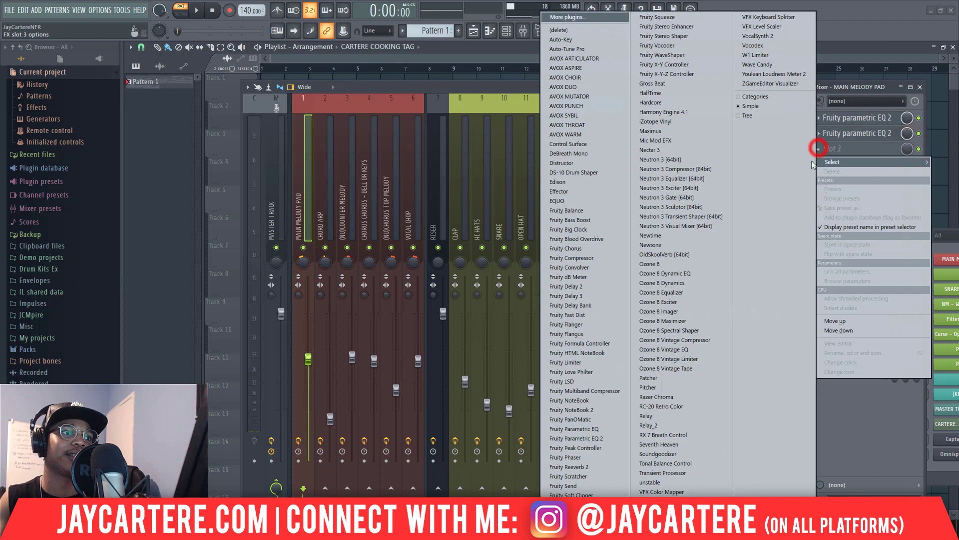
click(697, 407)
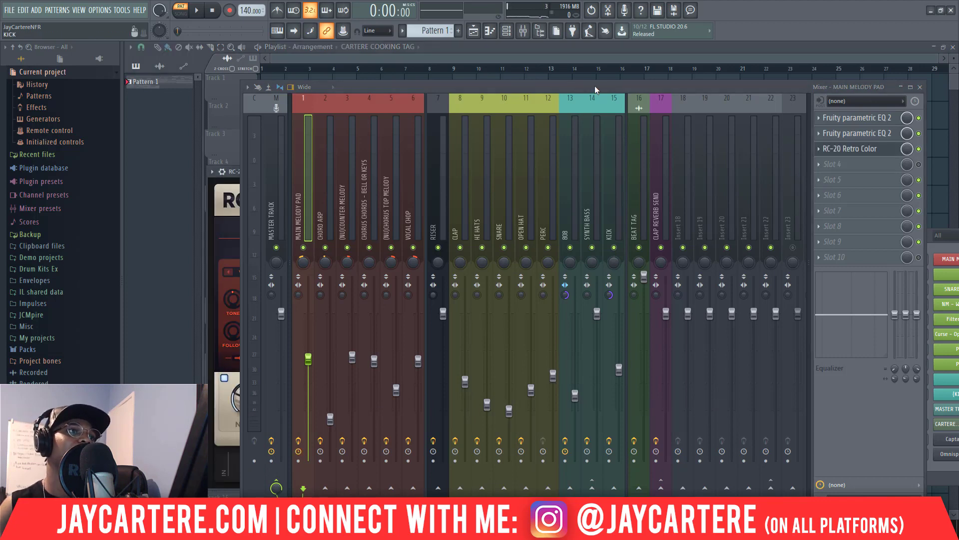
drag(595, 86, 950, 148)
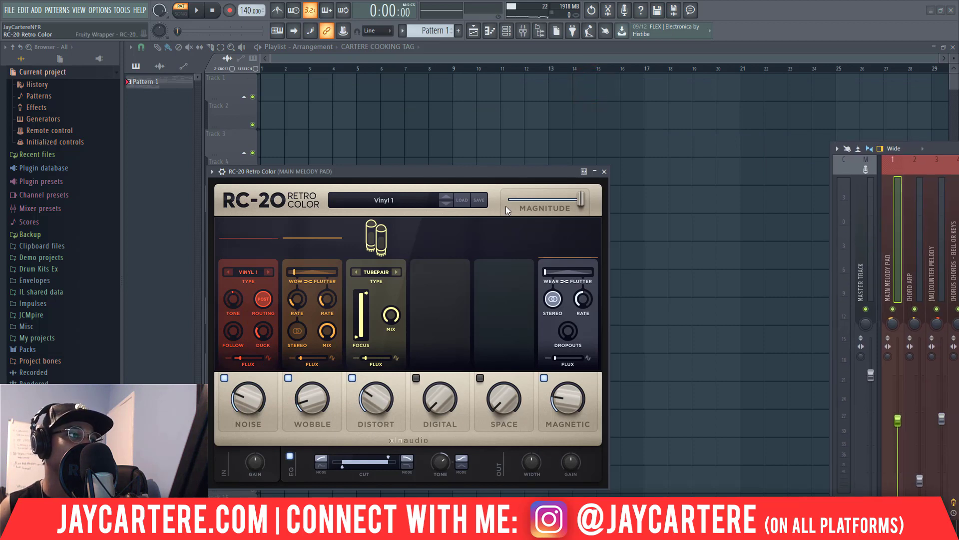
- Step through the RC-20 Retro Color presets around Vinyl 1 and Vinyl 2 and choose VHS
click(444, 196)
click(444, 204)
click(445, 204)
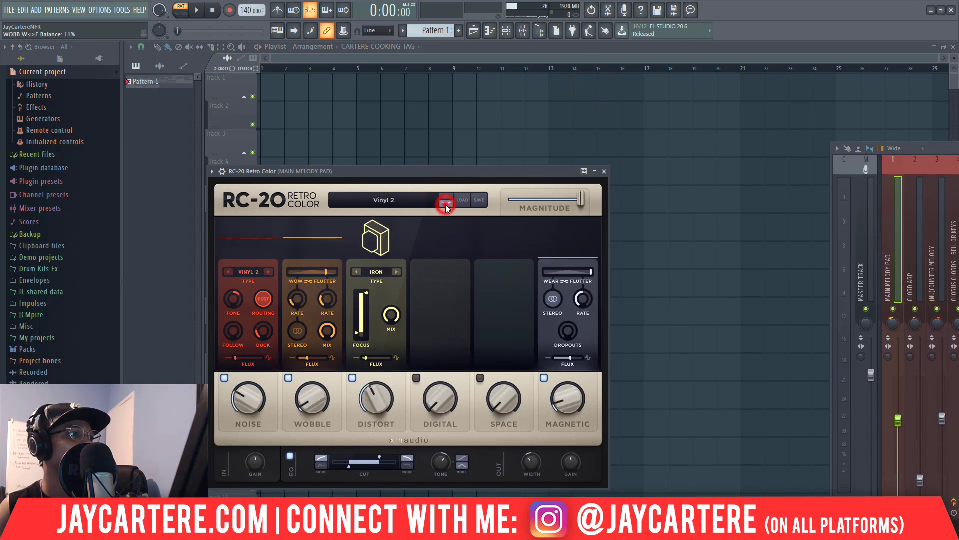
click(442, 194)
click(442, 195)
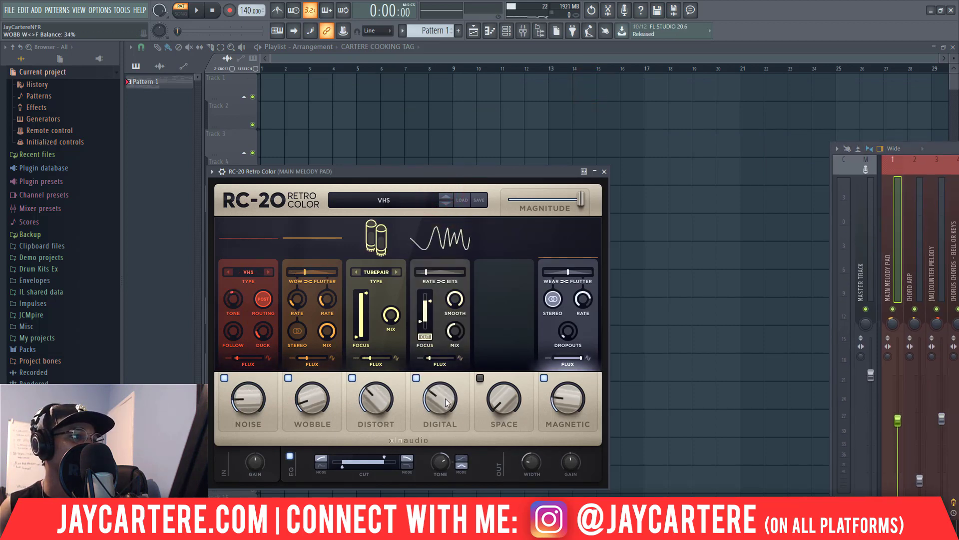
- Set the Digital amount to 16% and the Distort amount to 26% in RC-20 Retro Color
drag(442, 397, 439, 424)
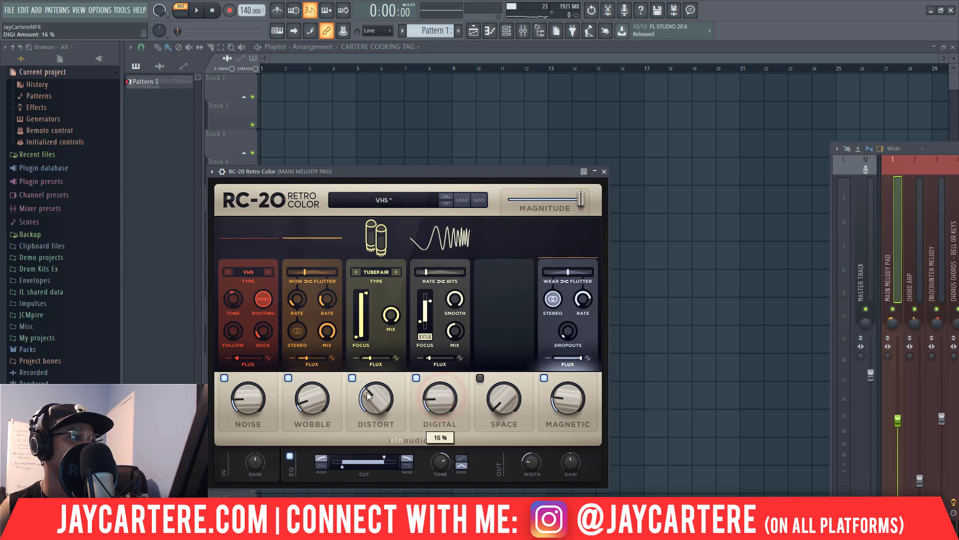
drag(366, 392, 370, 409)
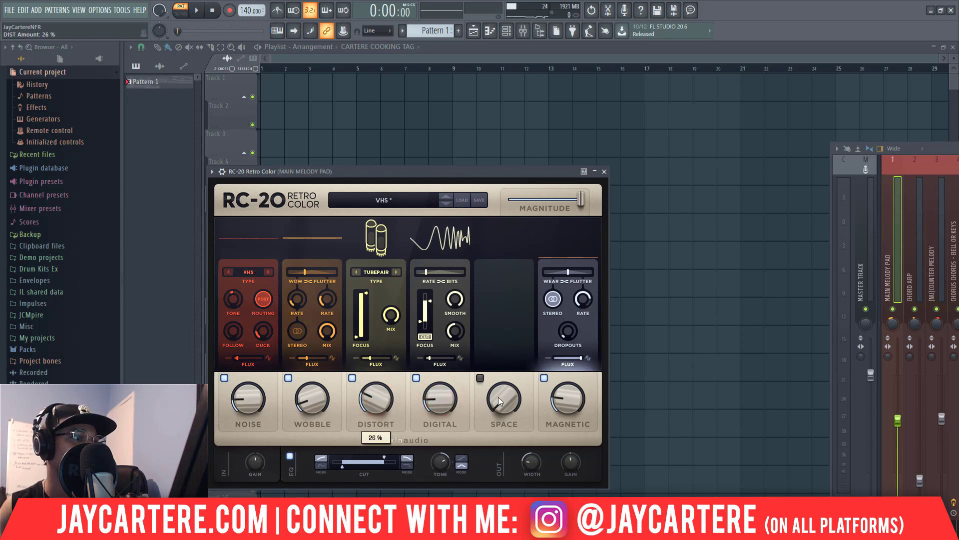
- Set Space to 9% with 62% decay, Magnetic to 15% and Noise to 12% in RC-20 Retro Color, and play the melody
drag(508, 398, 501, 373)
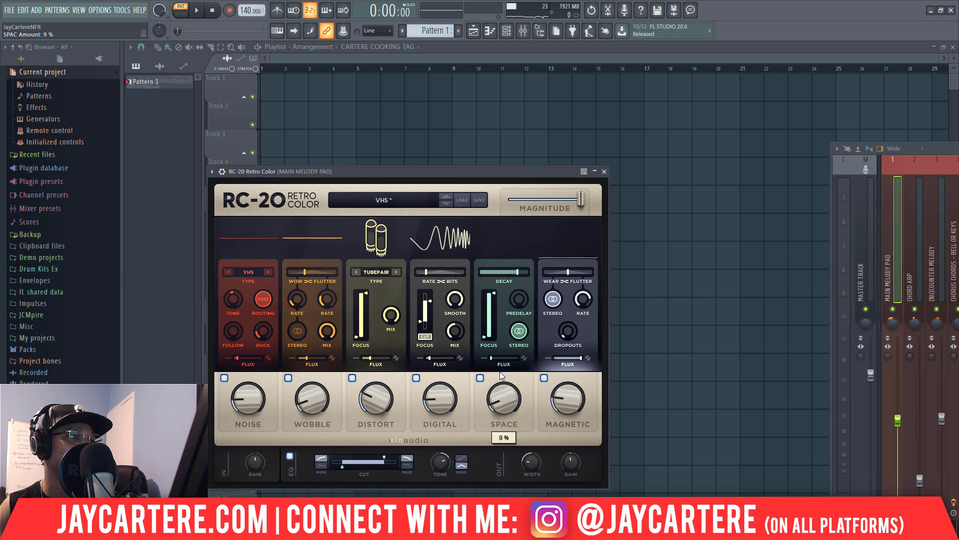
mouse_move(517, 272)
mouse_down()
mouse_move(498, 272)
mouse_move(508, 273)
mouse_up()
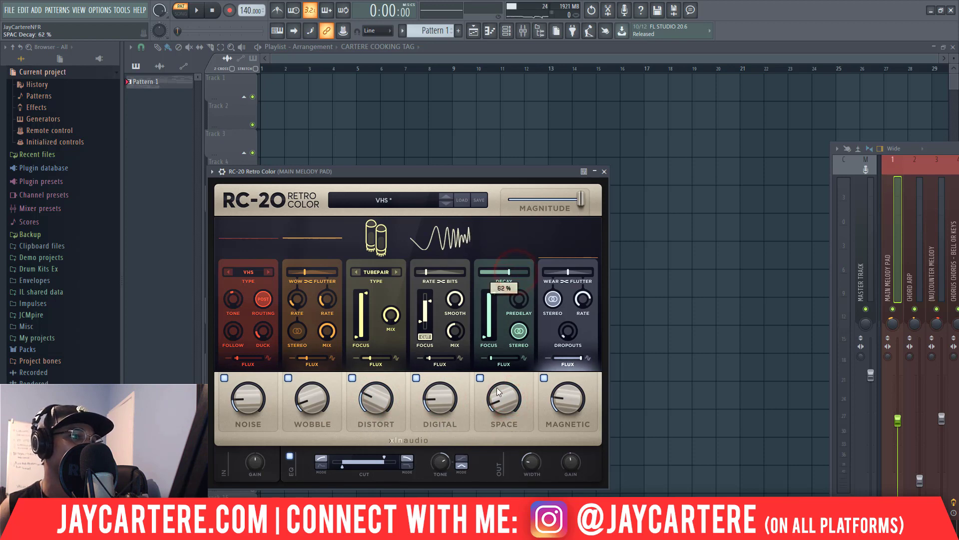
drag(571, 396, 573, 405)
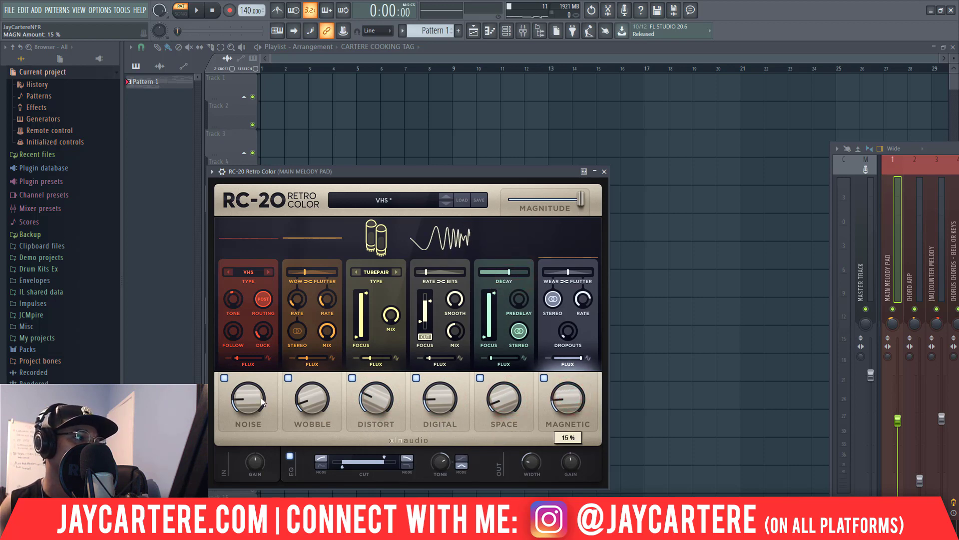
drag(259, 399, 259, 406)
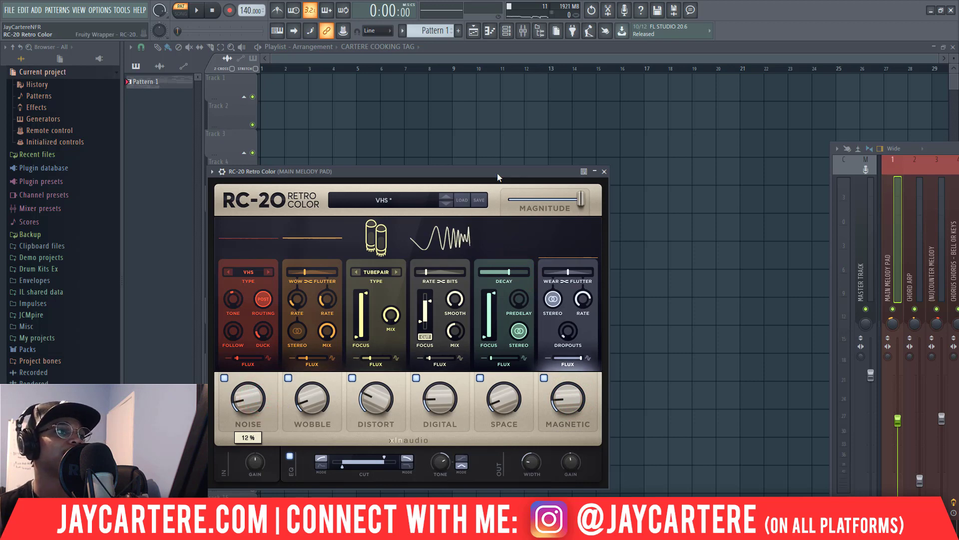
drag(496, 173, 493, 163)
key(space)
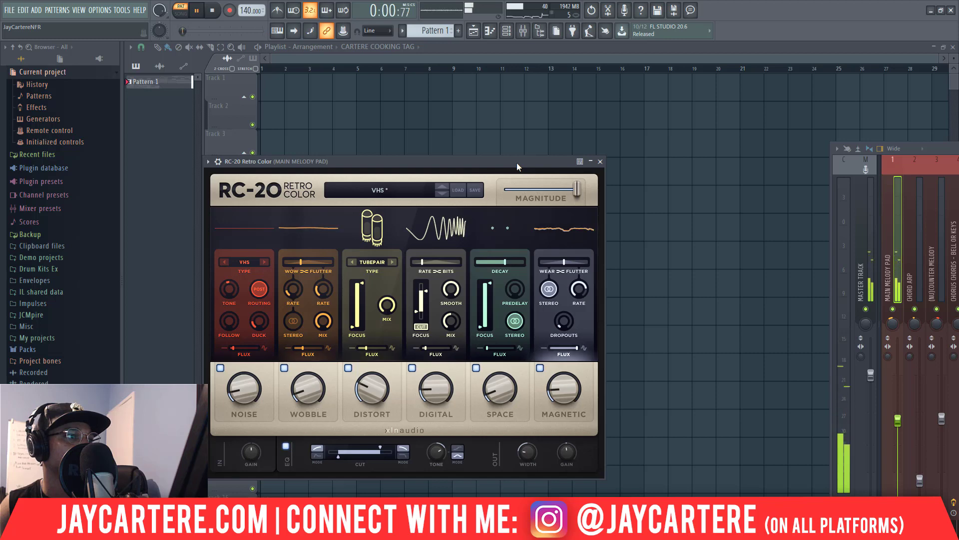
key(space)
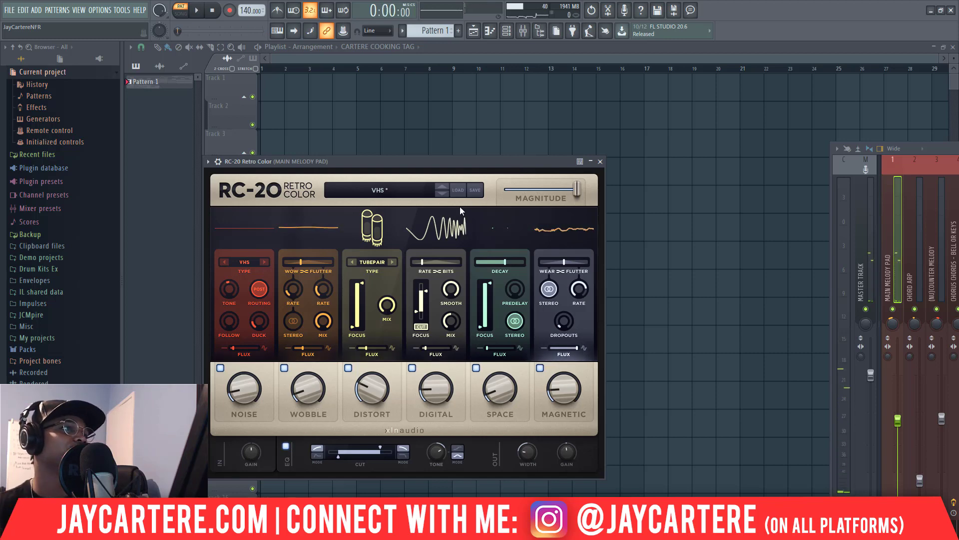
- Step through the RC-20 Retro Color presets around Vinyl 3 and choose Vinyl 2
click(443, 193)
click(443, 193)
click(443, 193)
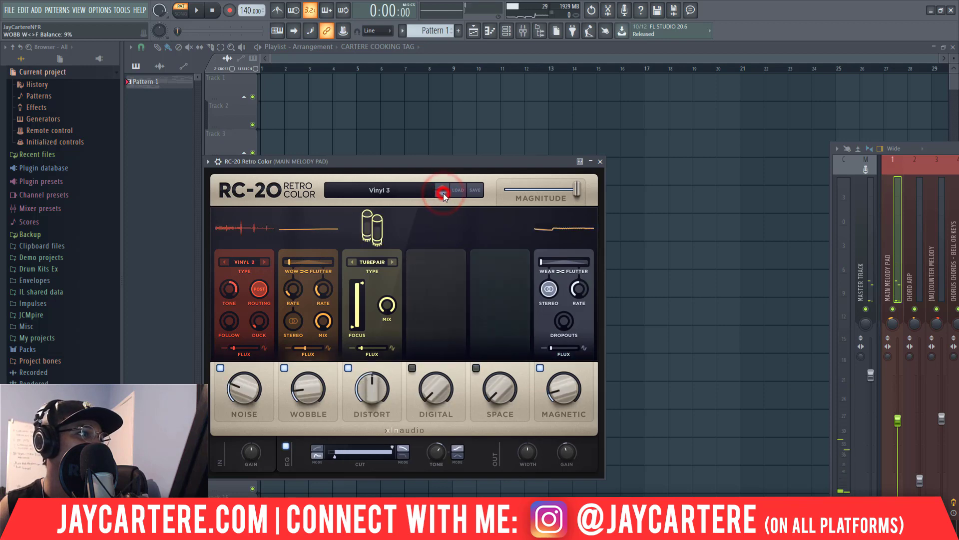
click(443, 193)
click(442, 187)
click(441, 188)
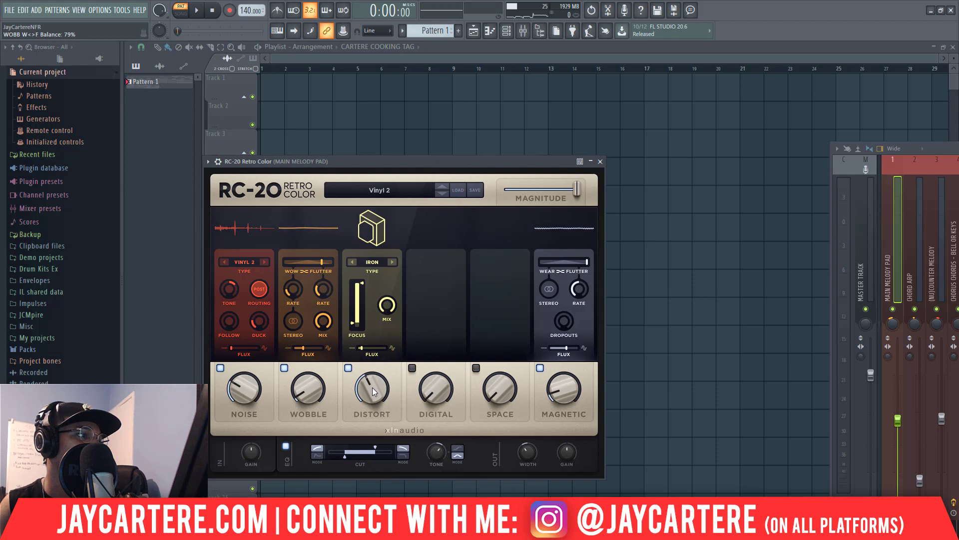
- Lower the Noise amount, set Digital and Space to 5% each, and start playing the melody
drag(238, 388, 238, 400)
drag(436, 386, 435, 375)
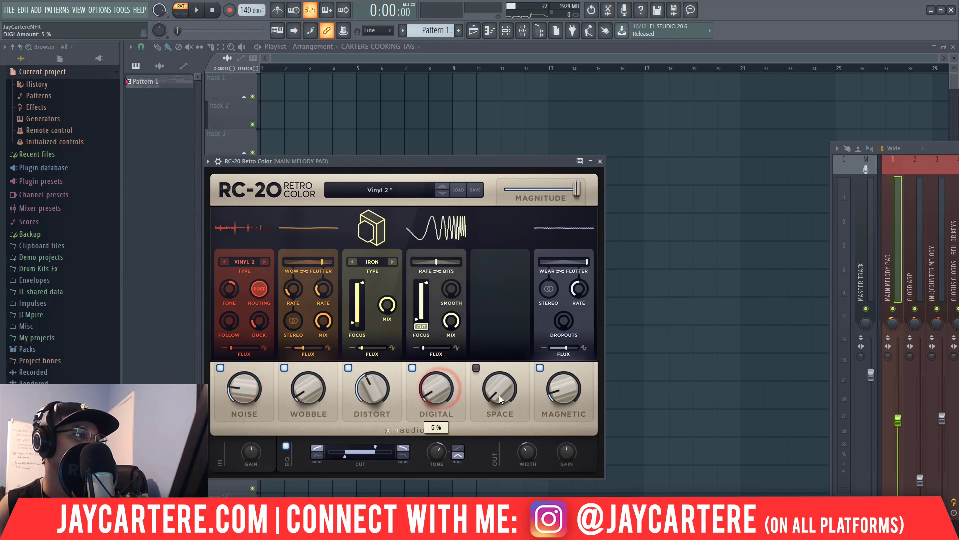
drag(499, 394, 481, 373)
key(space)
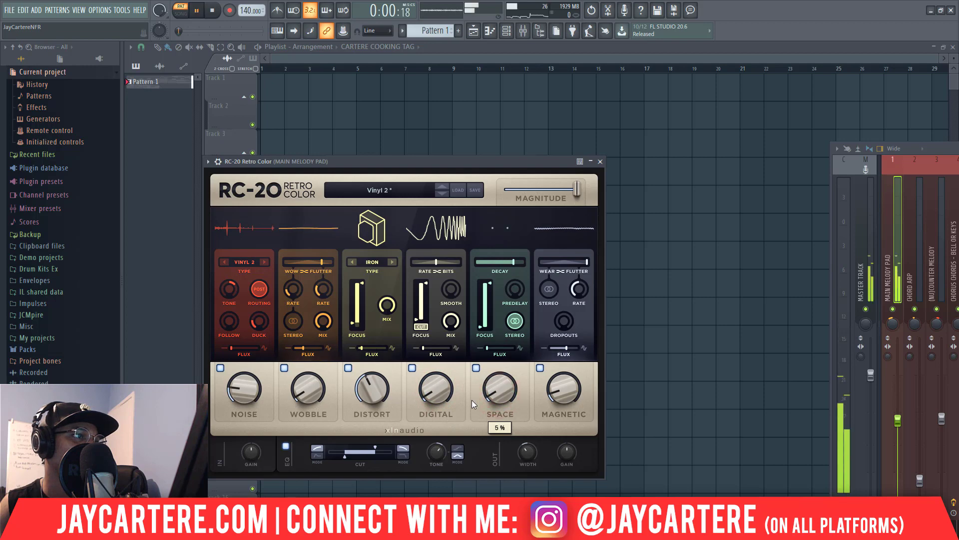
- Set Noise to 9%, Digital to 7% and Space decay to 65%, and reduce Distort while listening to the melody
mouse_move(233, 397)
mouse_down()
mouse_move(239, 407)
mouse_move(250, 394)
mouse_up()
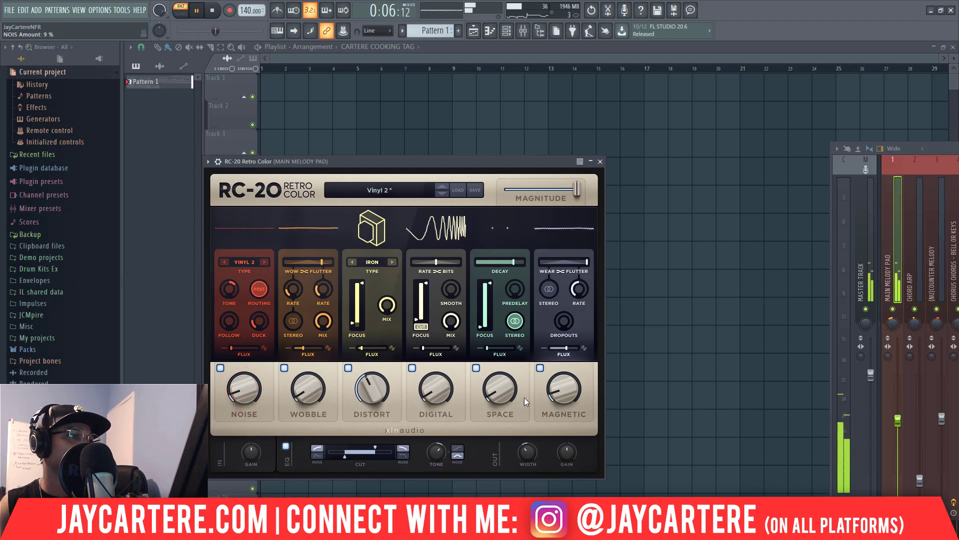
drag(371, 391, 413, 389)
click(427, 379)
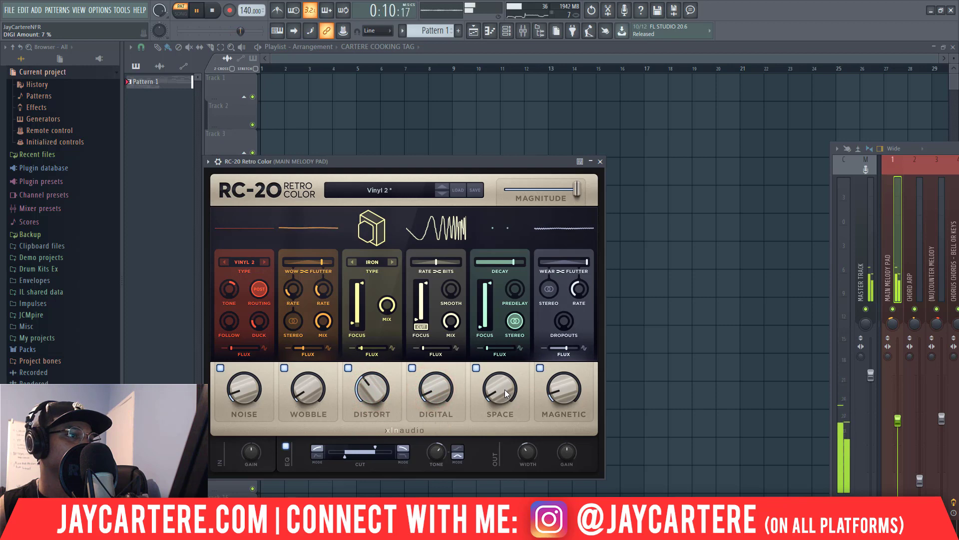
drag(513, 263, 499, 279)
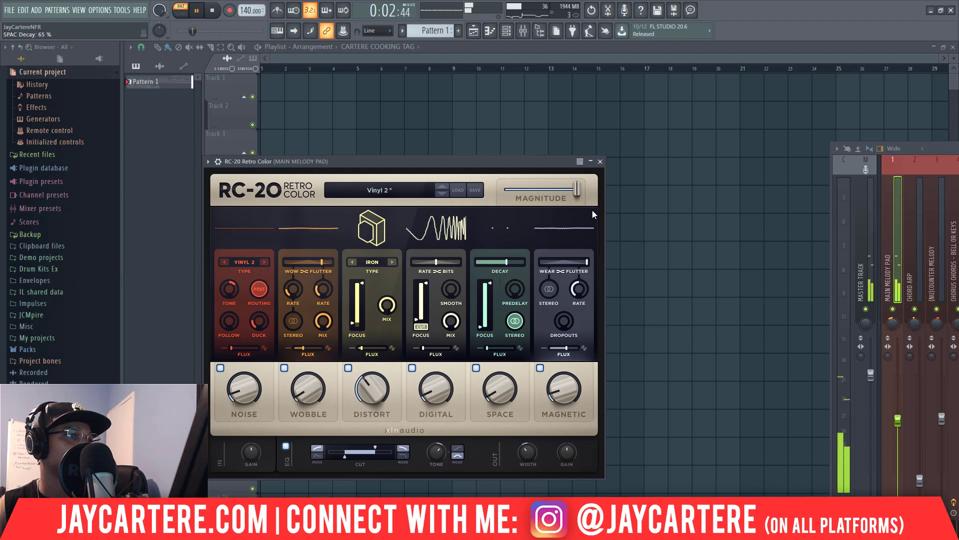
key(space)
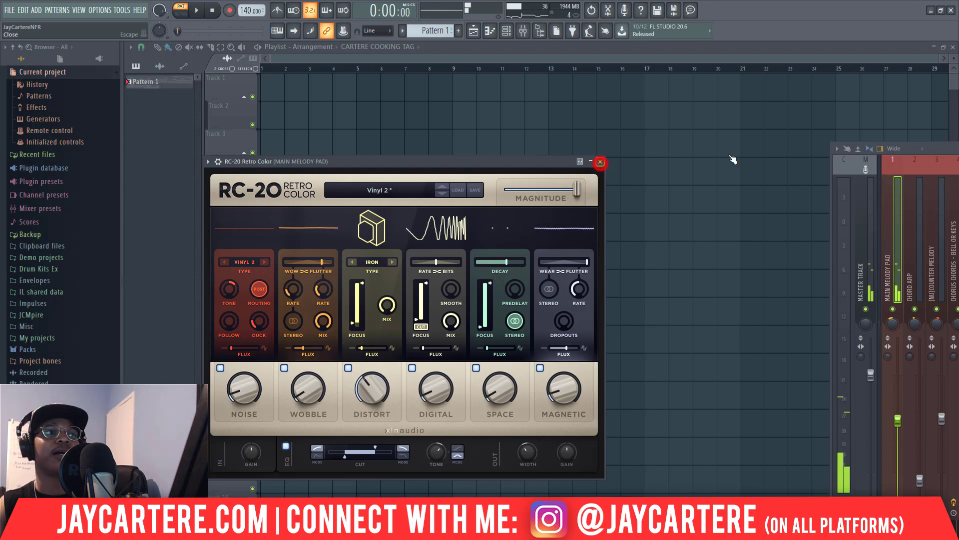
- Close RC-20 Retro Color, review the mixer with the effects chain of MAIN MELODY PAD, and hide the mixer
click(601, 163)
drag(958, 146, 670, 107)
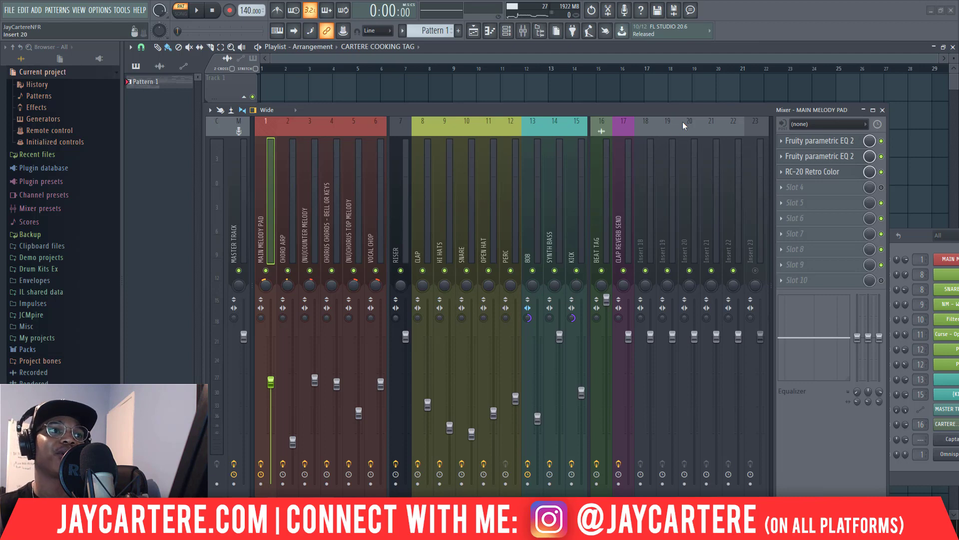
drag(685, 107, 659, 103)
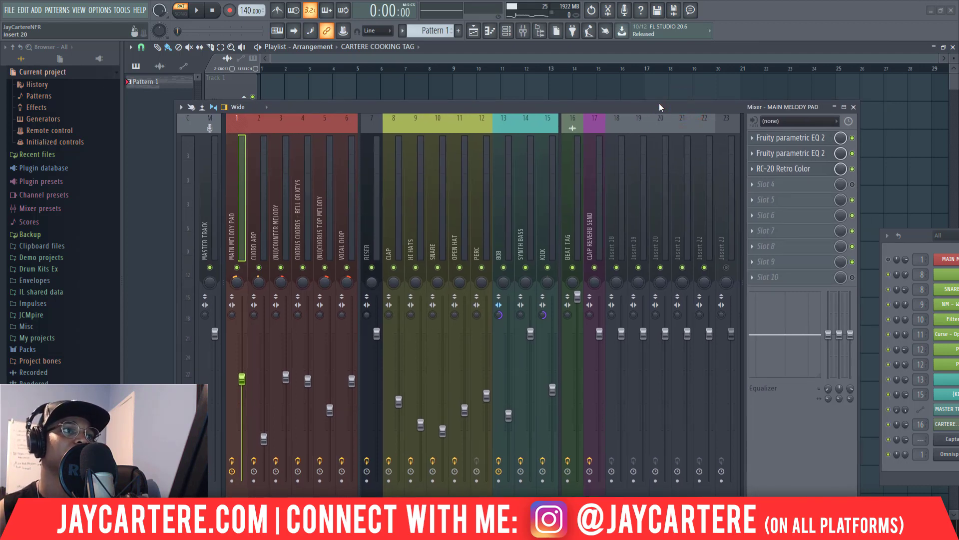
mouse_move(538, 106)
mouse_down()
mouse_move(550, 103)
mouse_move(532, 101)
mouse_up()
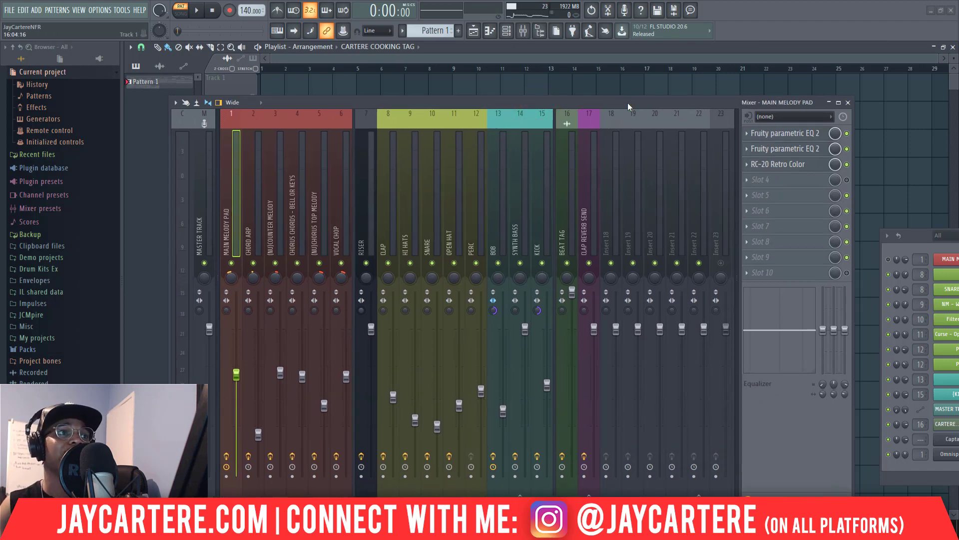
drag(628, 103, 958, 209)
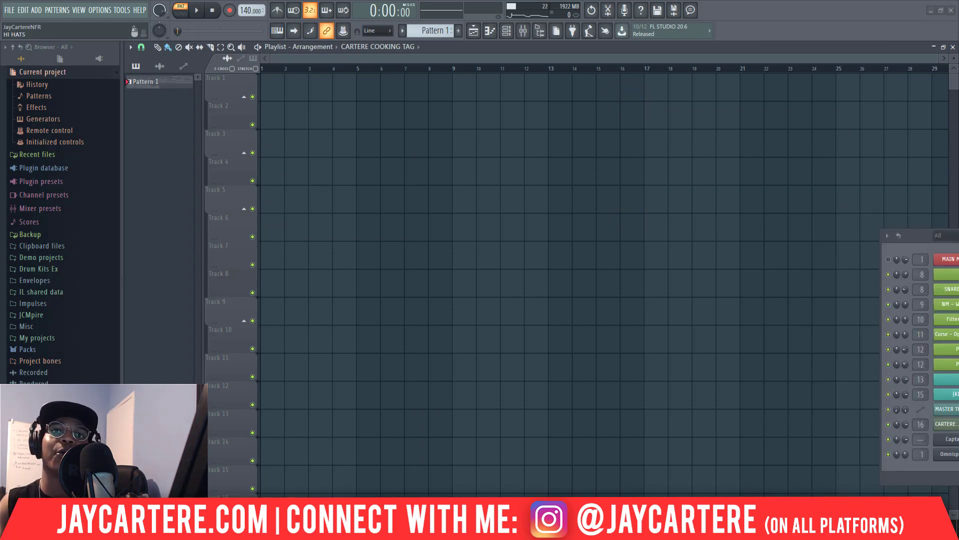
drag(958, 125, 666, 89)
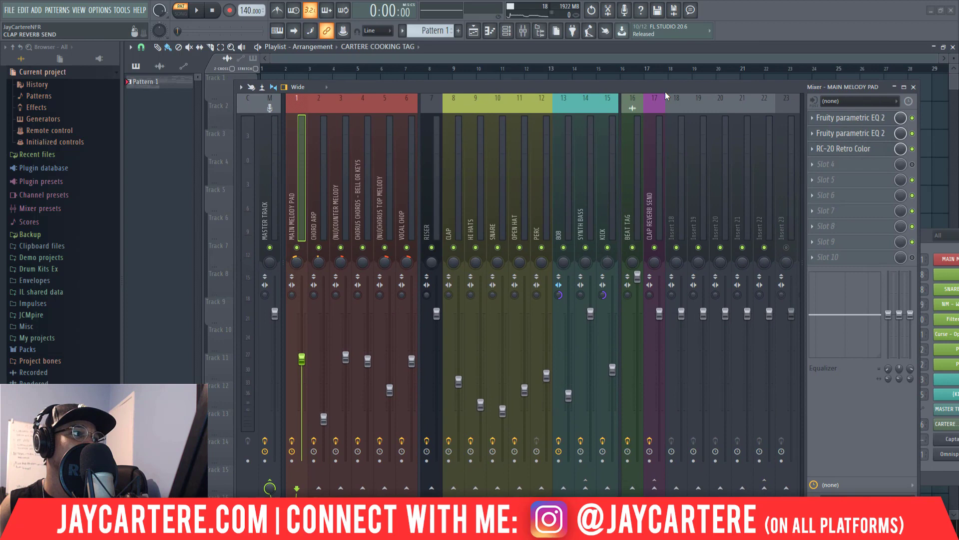
double_click(396, 90)
- Place Pattern 1 at bar 1 of Track 1 in the playlist and select its eight bars on the timeline
click(162, 85)
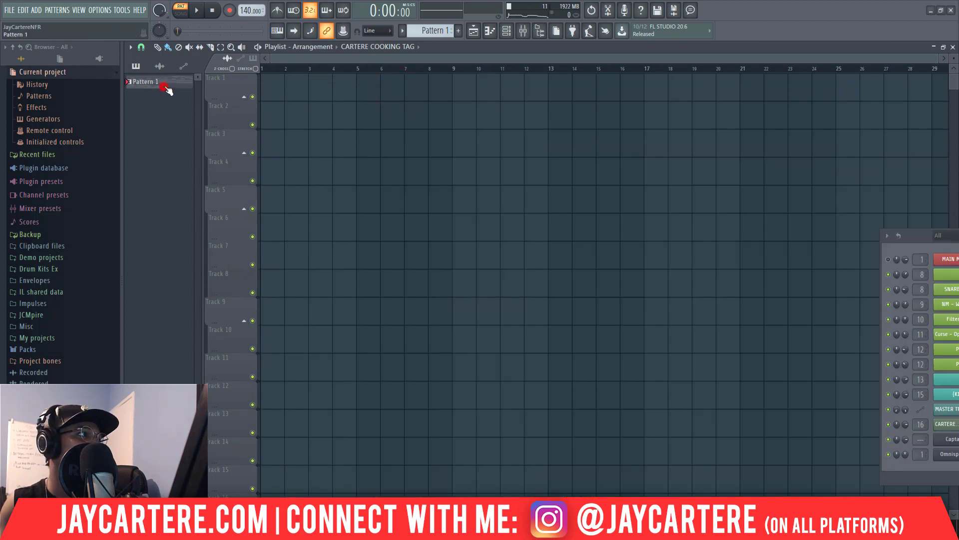
click(271, 95)
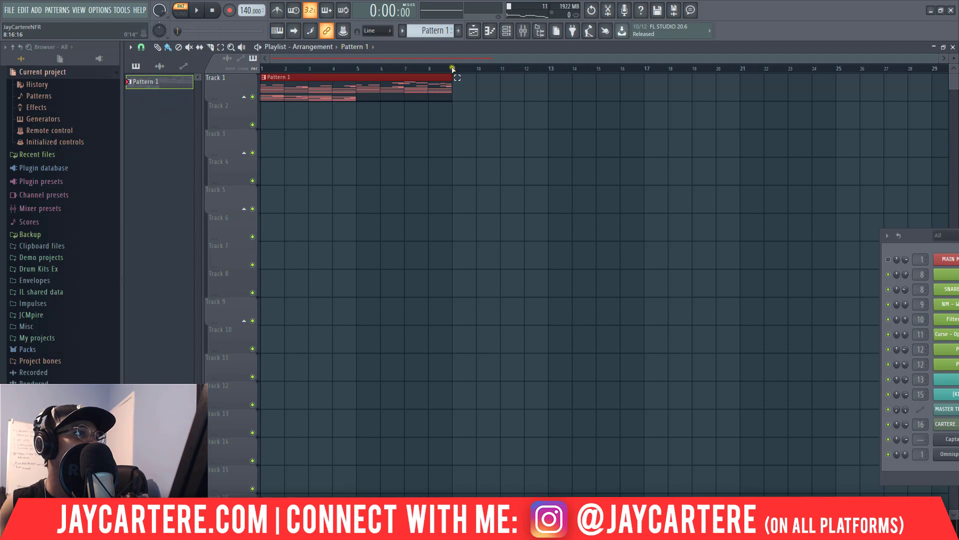
drag(452, 69, 186, 69)
drag(435, 122, 231, 82)
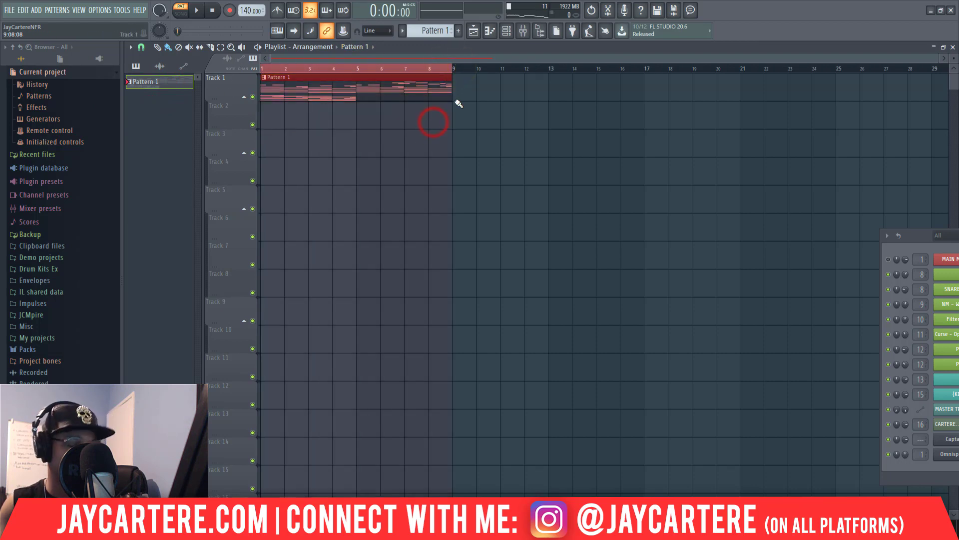
drag(414, 165, 323, 95)
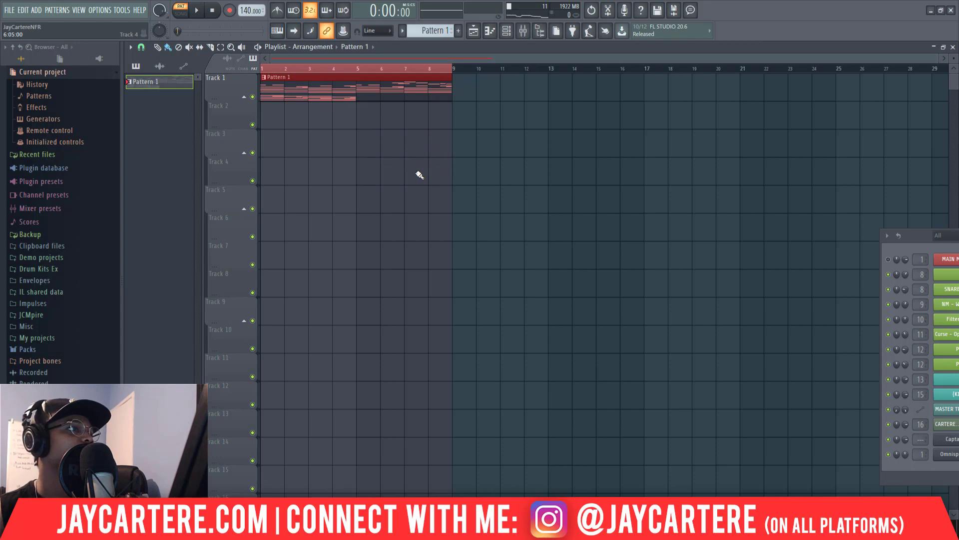
- Consolidate the Pattern 1 clip to audio as a 24Bit int stereo WAV with the Cut remainder tail
key(ctrl+alt+c)
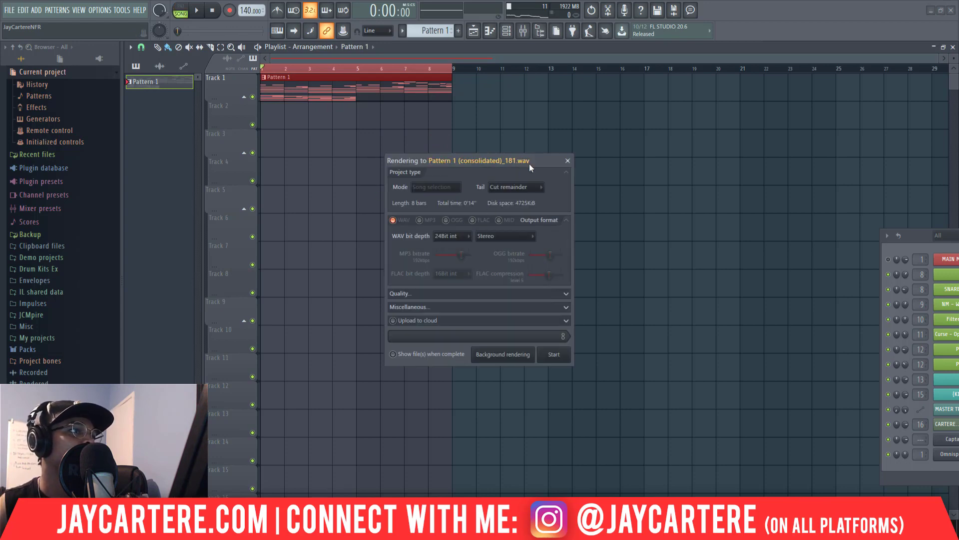
drag(530, 163, 508, 131)
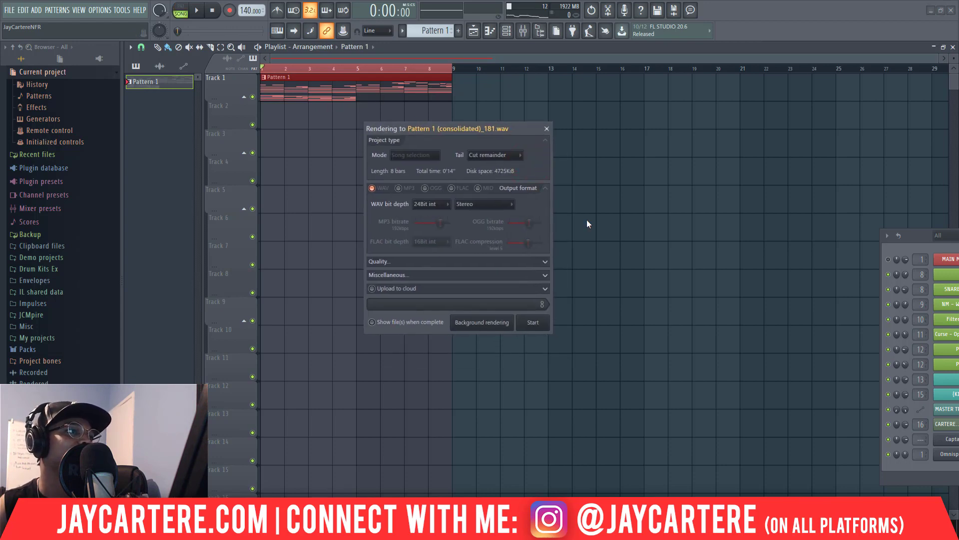
click(533, 323)
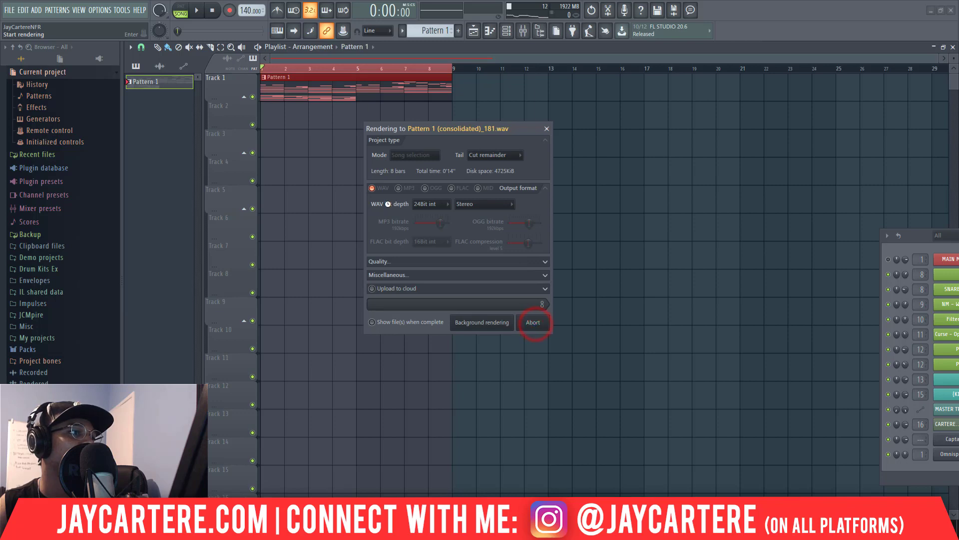
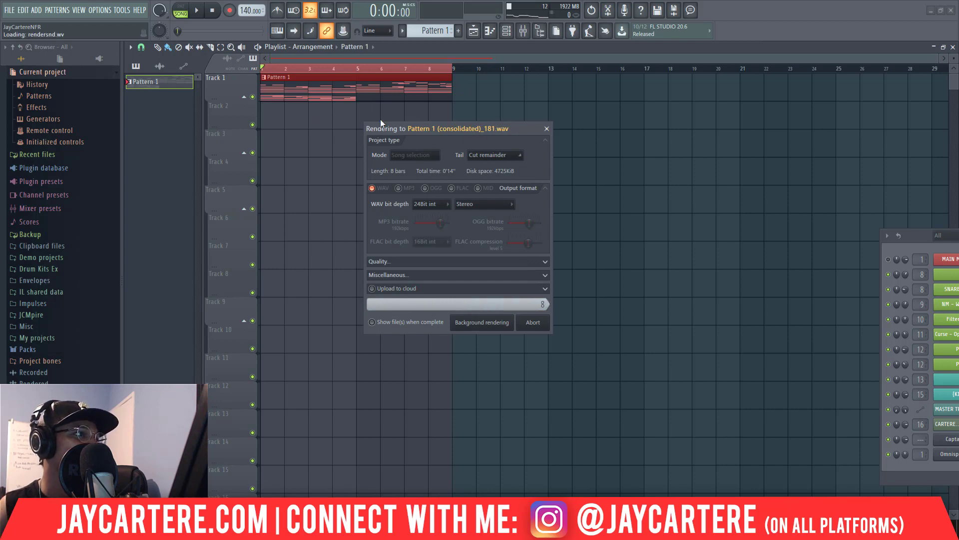
- Normalize the consolidated Pattern 1 clip, lower its volume to about 42% and route it to mixer track 1
double_click(339, 90)
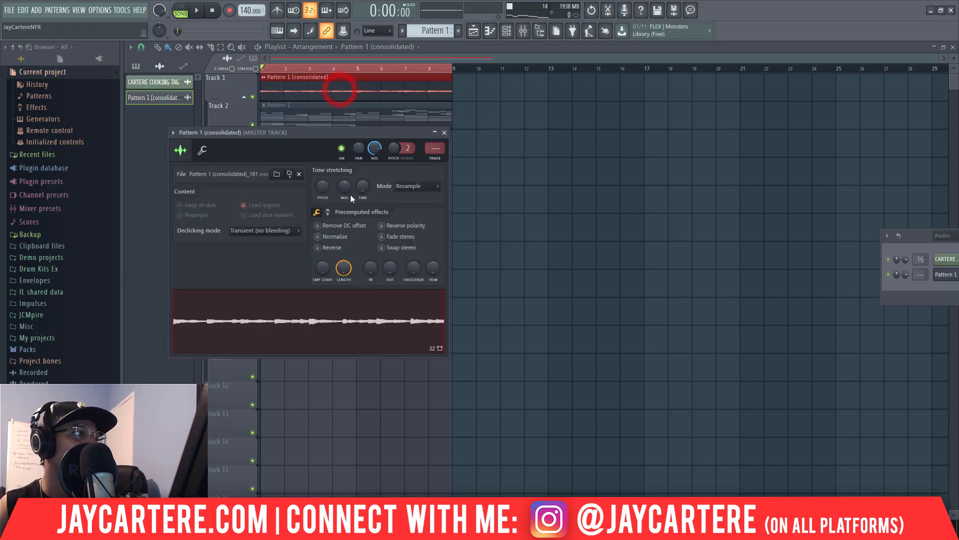
click(318, 236)
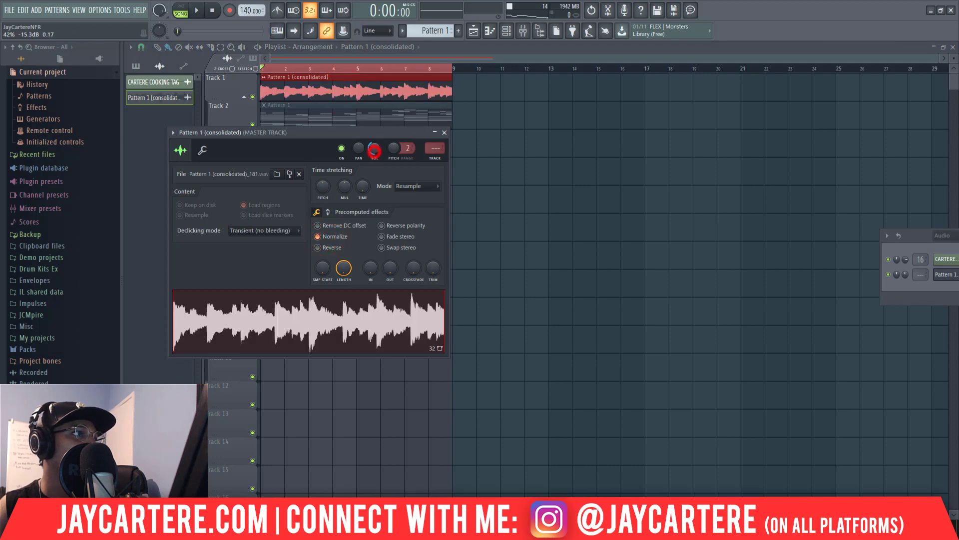
drag(430, 148, 431, 144)
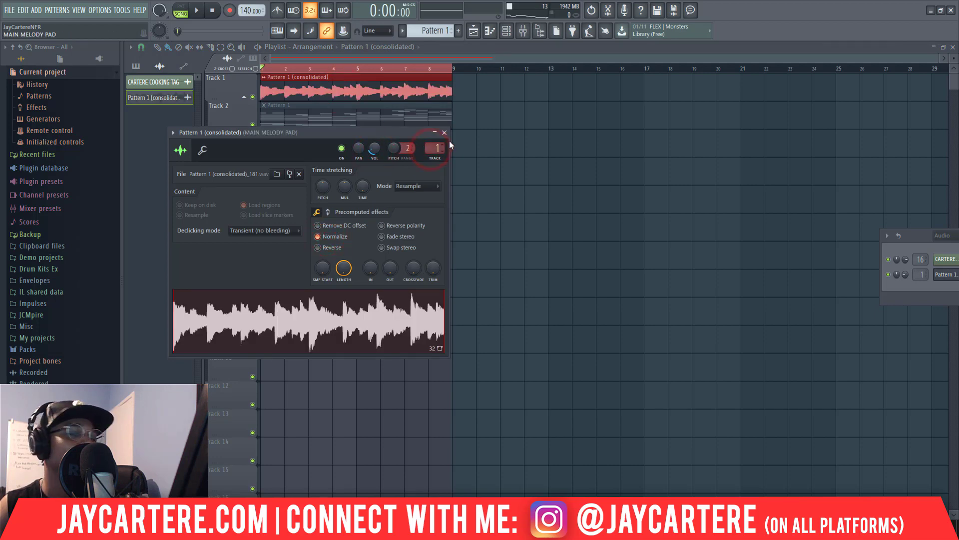
- Bypass RC-20 Retro Color on the MAIN MELODY PAD mixer track and move the mixer and clip settings clear of the playlist clips
key(F9)
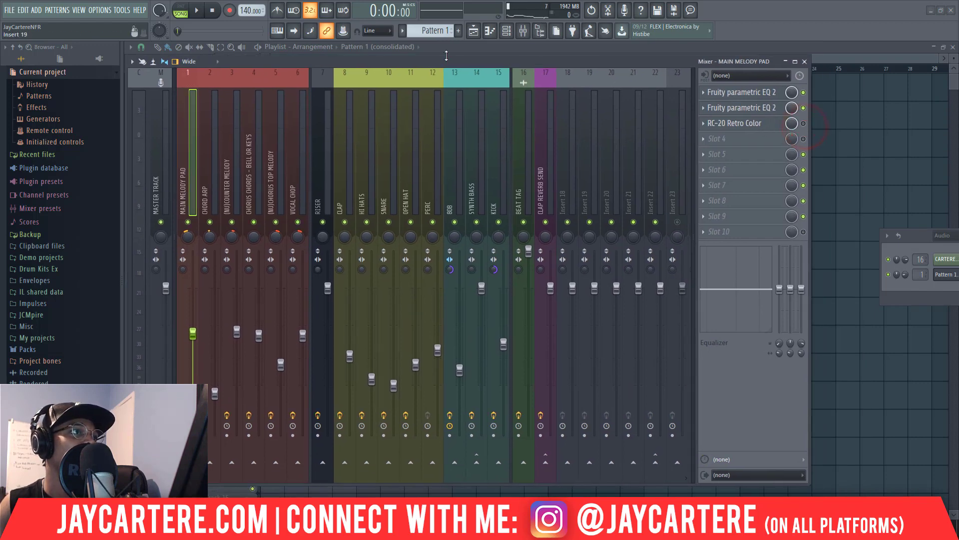
drag(446, 56, 958, 59)
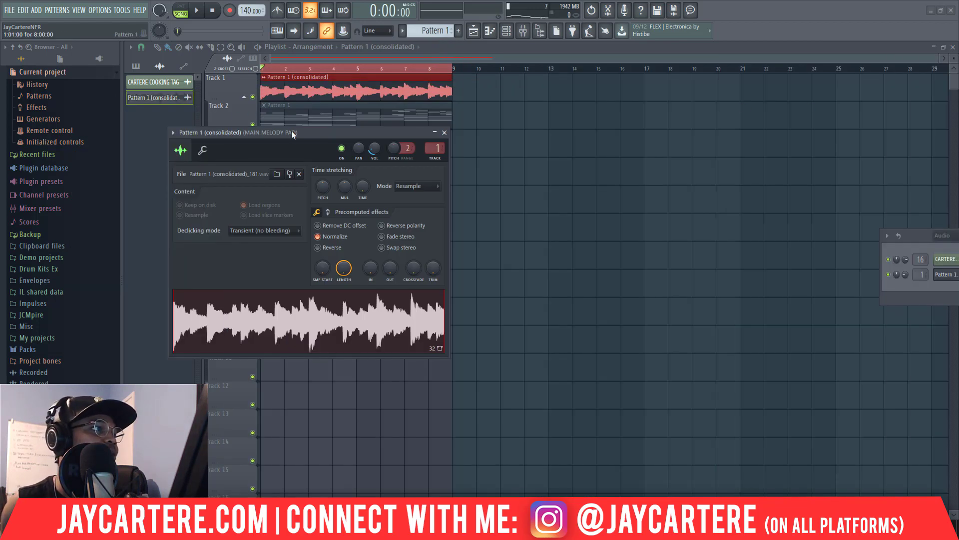
drag(292, 131, 499, 159)
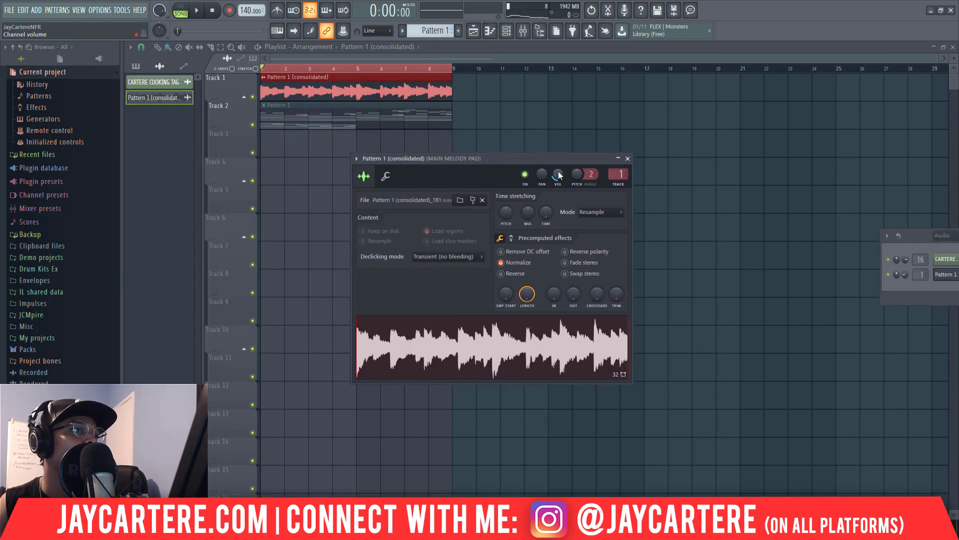
- Play the consolidated Pattern 1 clip with the mixer in view and lower its channel volume to about 24%
key(space)
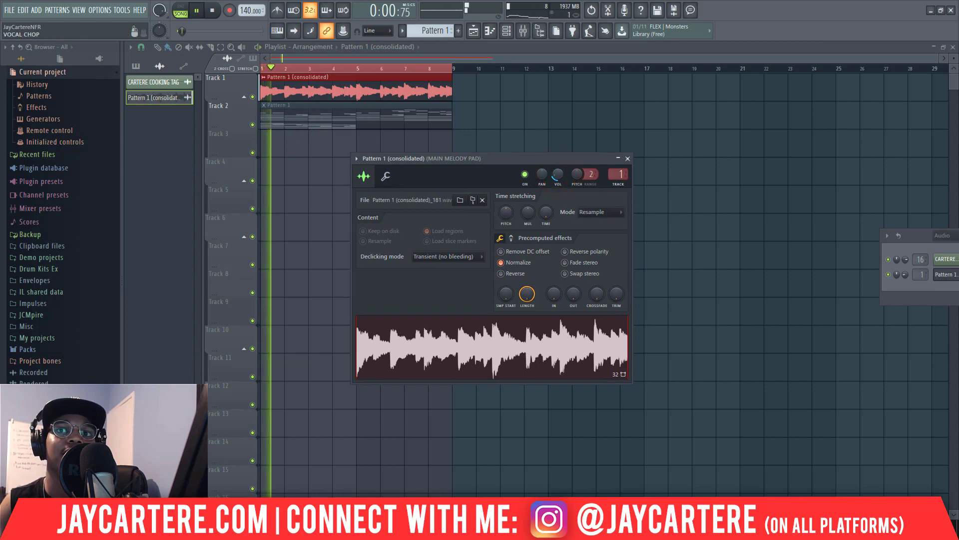
key(F9)
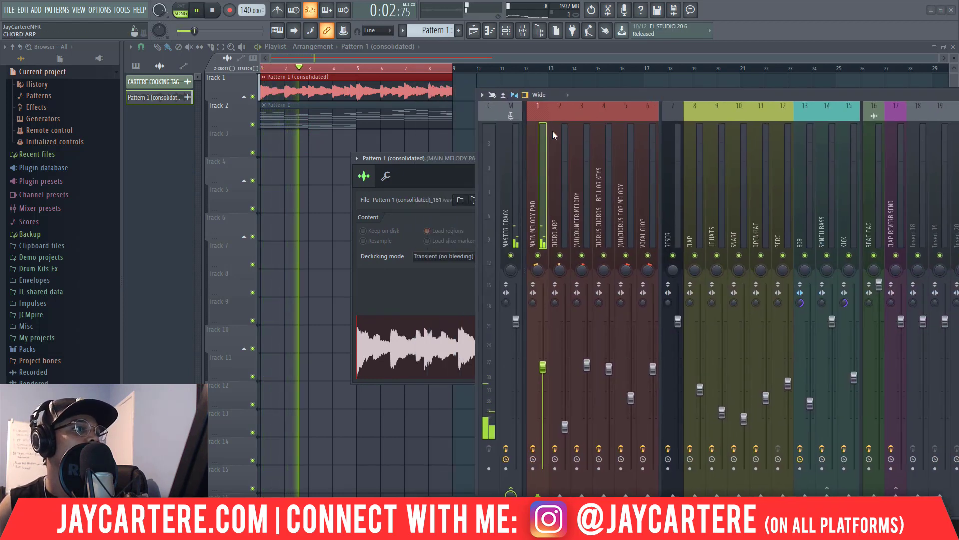
drag(472, 159, 211, 169)
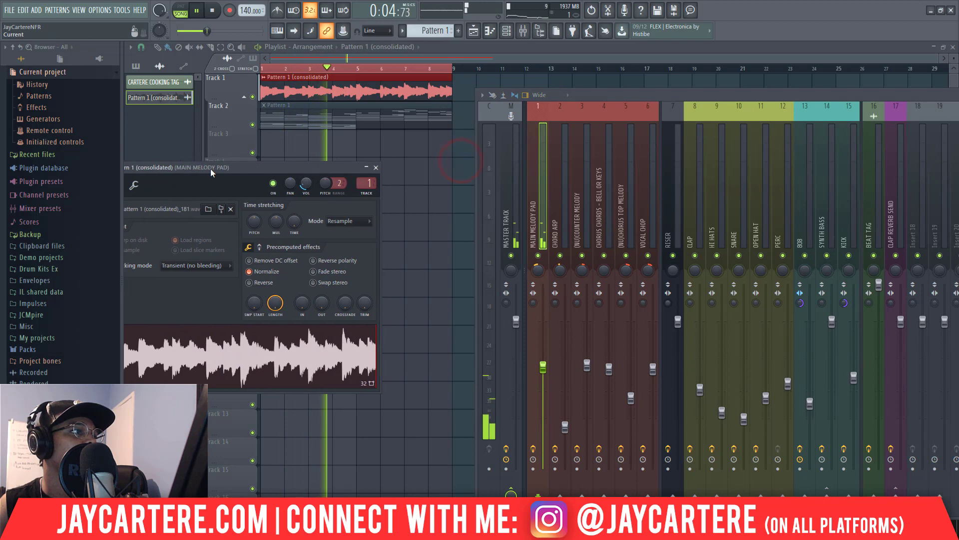
click(305, 183)
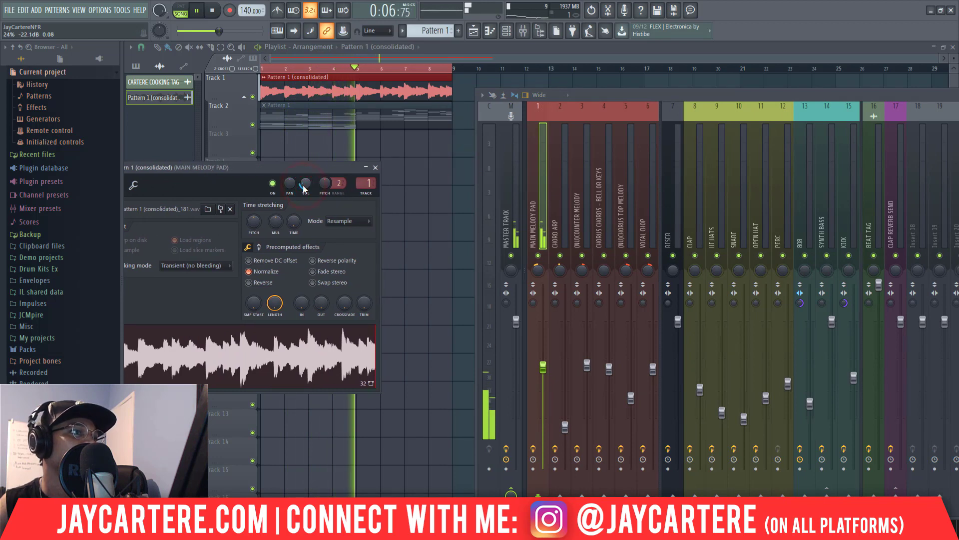
drag(305, 180, 356, 125)
key(space)
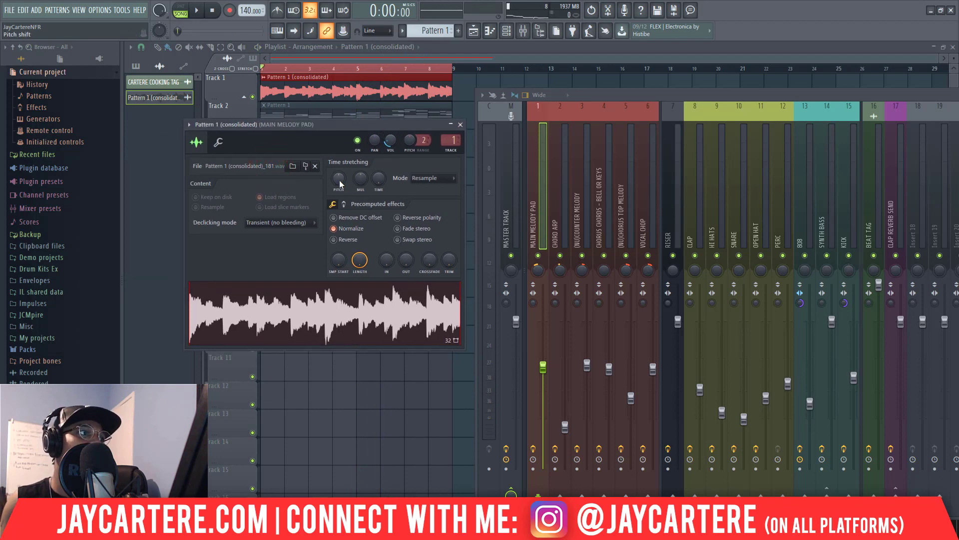
- Duplicate the consolidated Pattern 1 clip at bar 9 of Track 1 and make the copy unique
drag(580, 96, 599, 132)
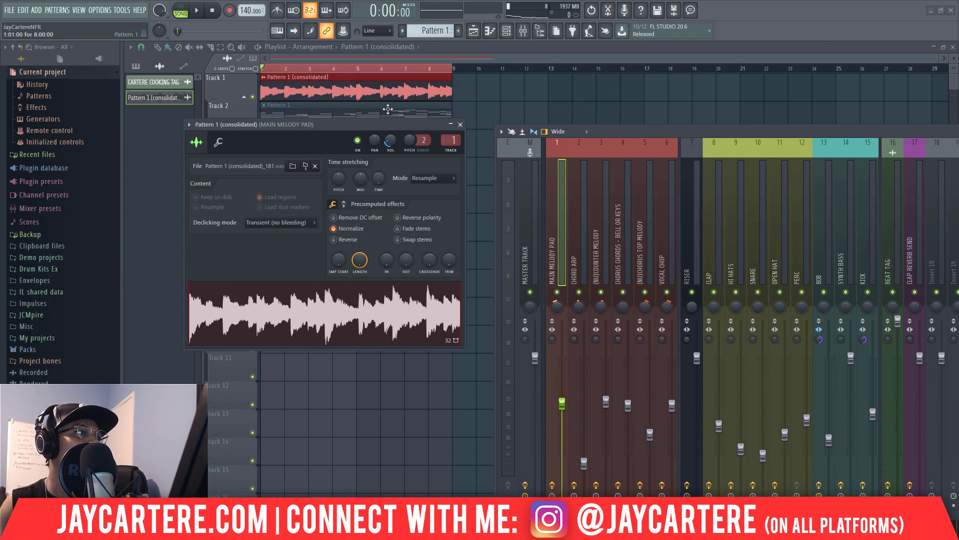
click(430, 87)
click(455, 87)
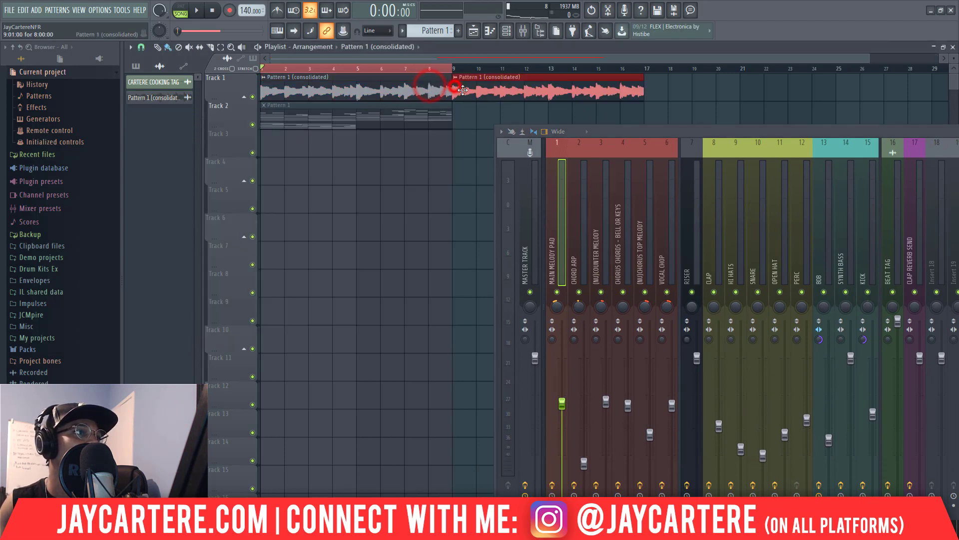
click(455, 78)
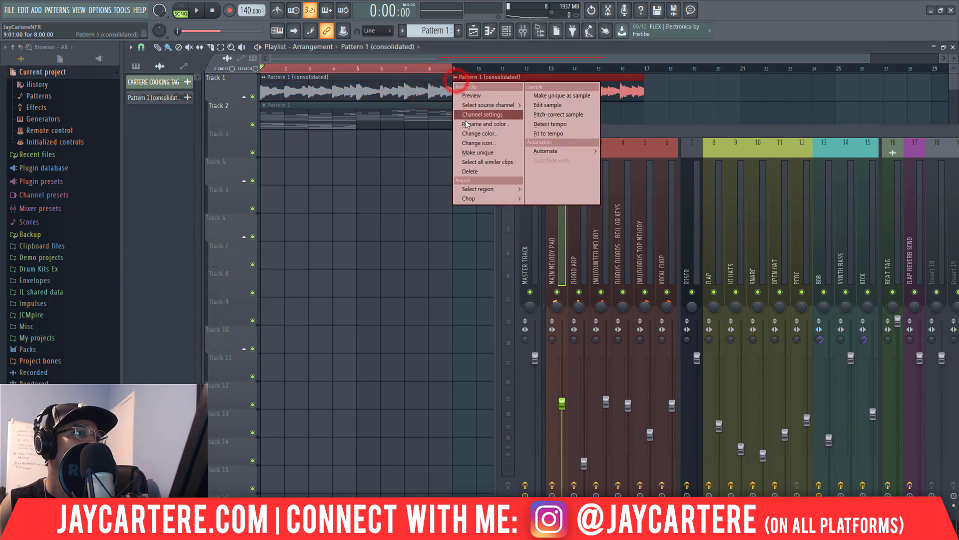
click(478, 152)
- Pitch down the first consolidated clip in Auto stretch mode and adjust its channel volume during playback
click(394, 90)
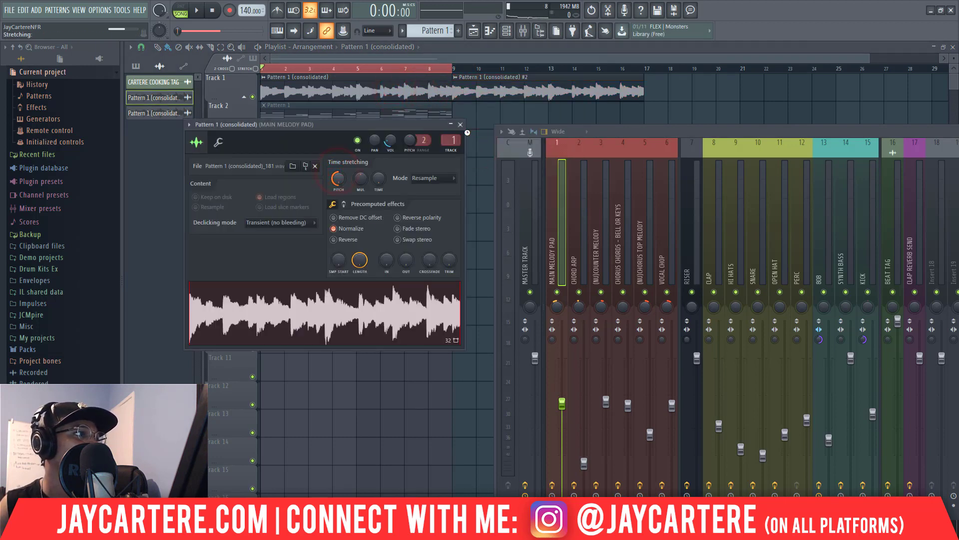
key(space)
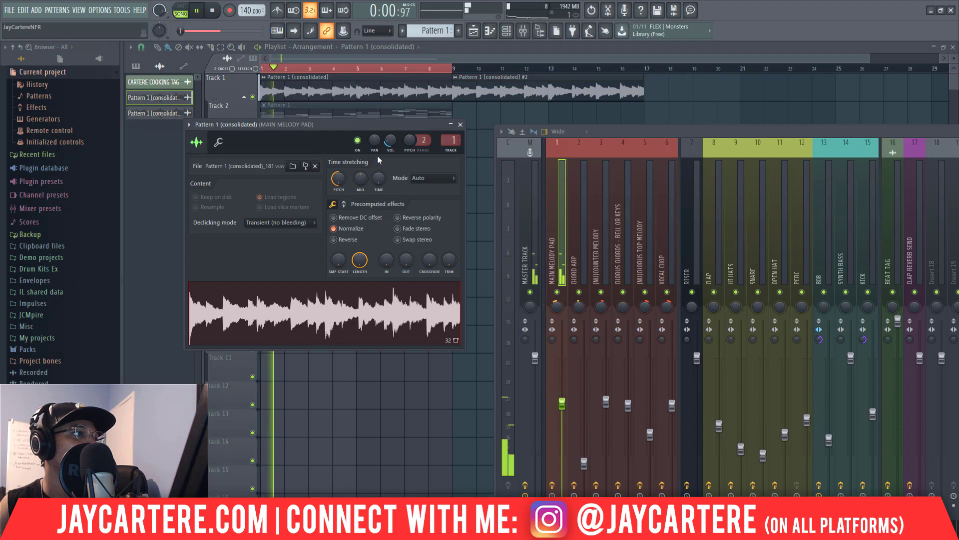
drag(391, 140, 390, 138)
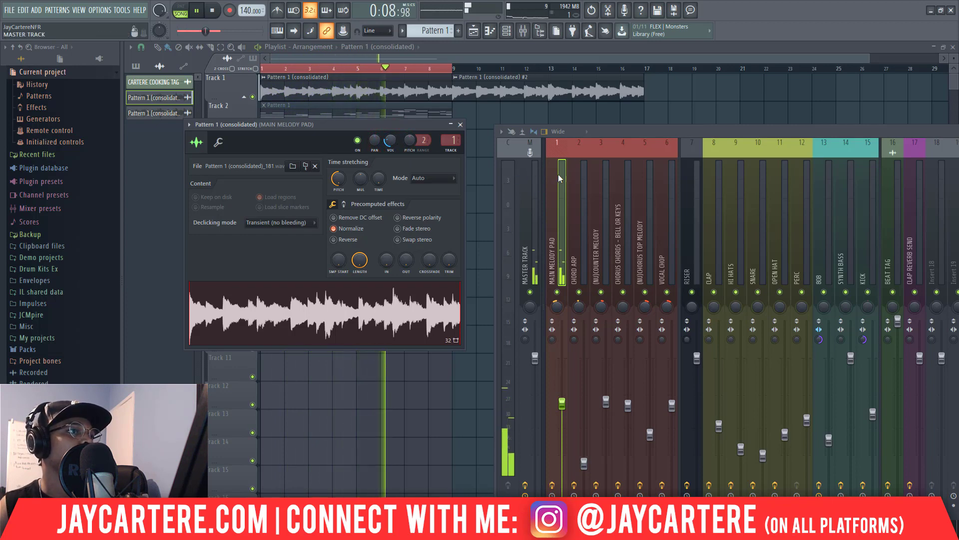
- Centre the panning of the MAIN MELODY PAD mixer track and restart playback from bar 1
drag(601, 131, 557, 110)
click(512, 284)
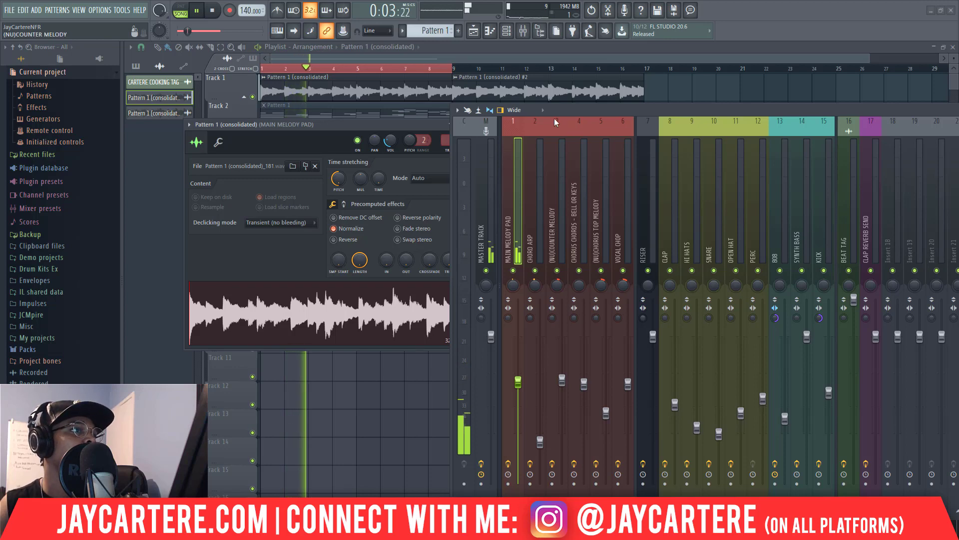
key(space)
key(space)
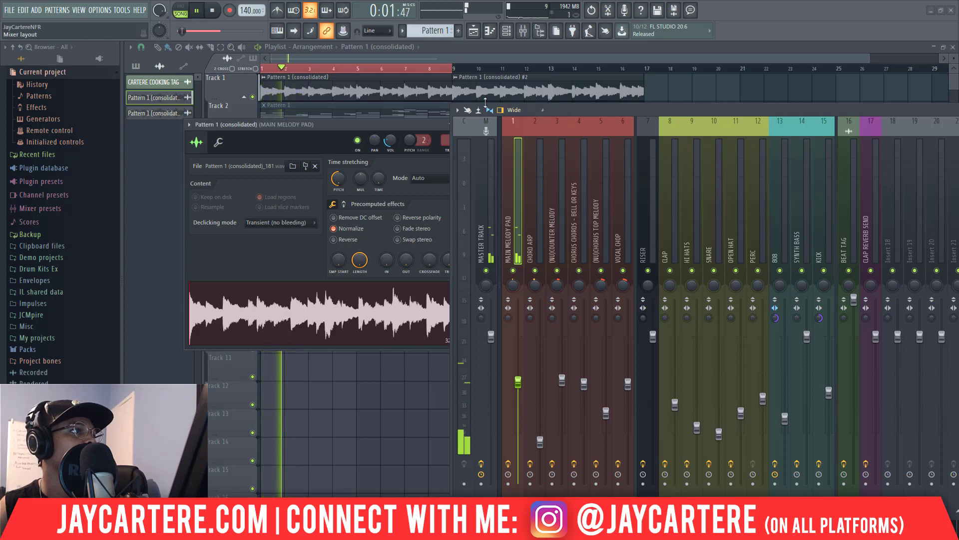
- Set the first clip's declicking mode to Crossfade (bleeding), listen to it and stop playback
click(308, 223)
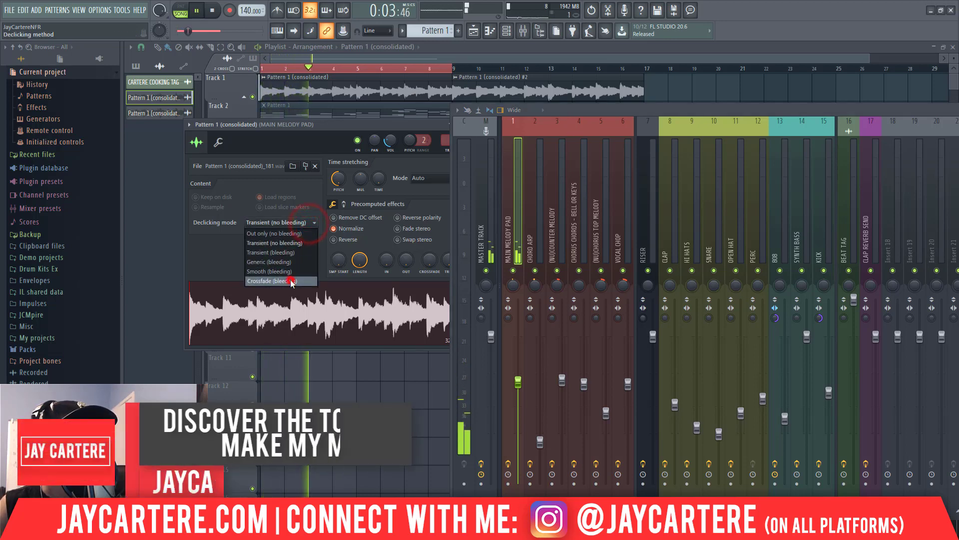
click(292, 281)
drag(566, 111, 676, 145)
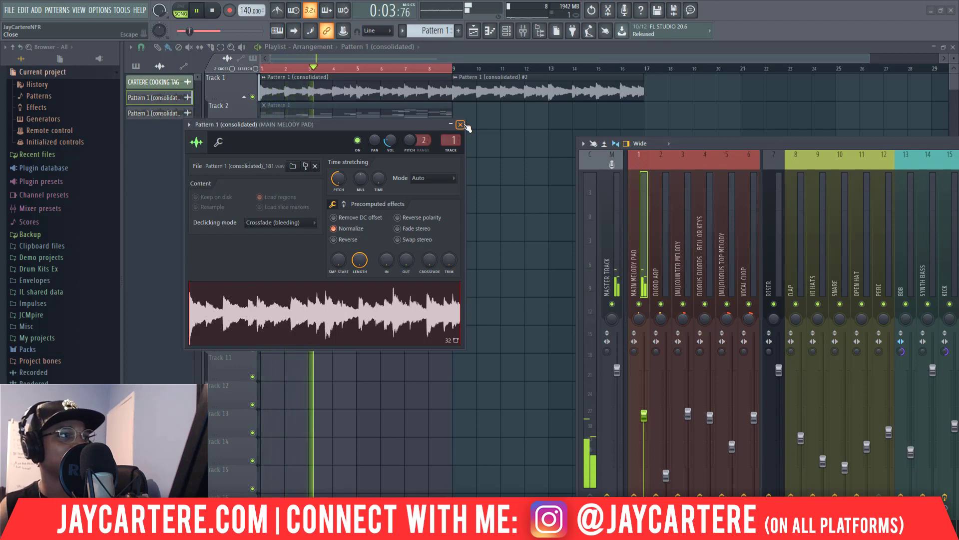
key(space)
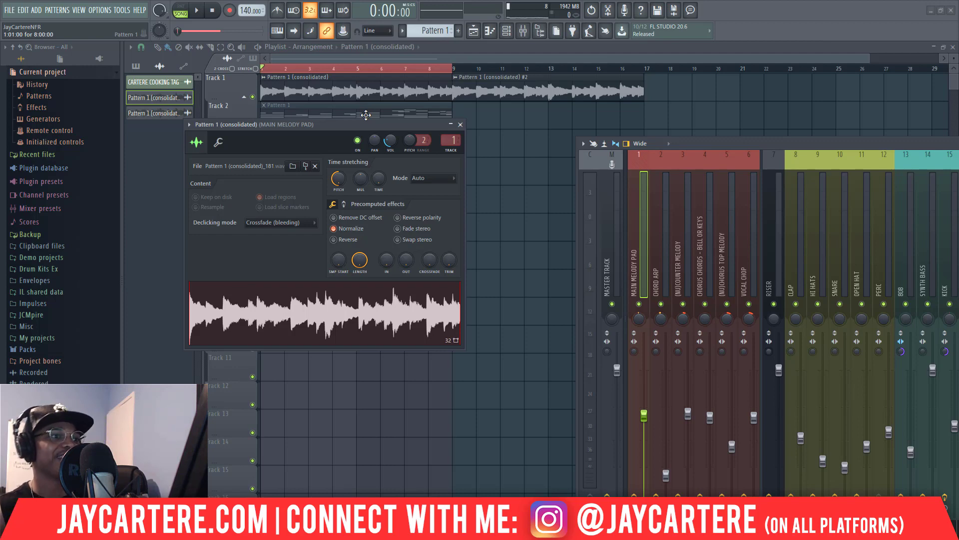
- Move the unique copy of the clip to bar 1 of Track 3, mute Track 1 and check the copy's channel settings
click(461, 124)
drag(542, 88, 316, 138)
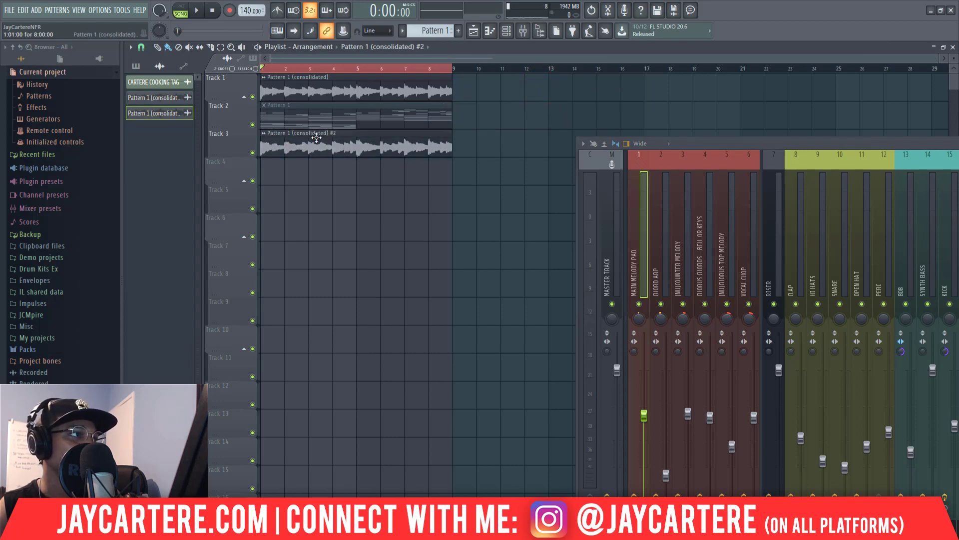
click(252, 96)
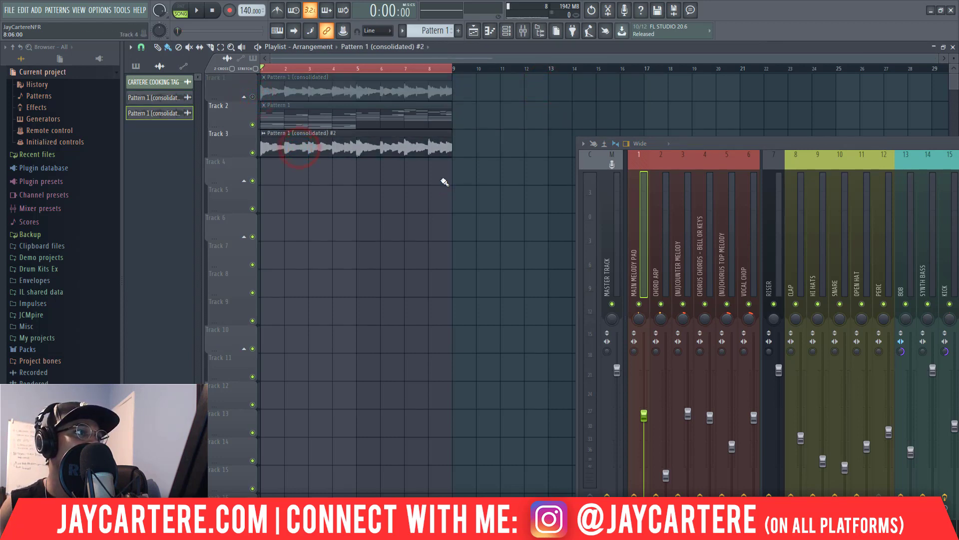
drag(442, 179, 358, 131)
double_click(437, 147)
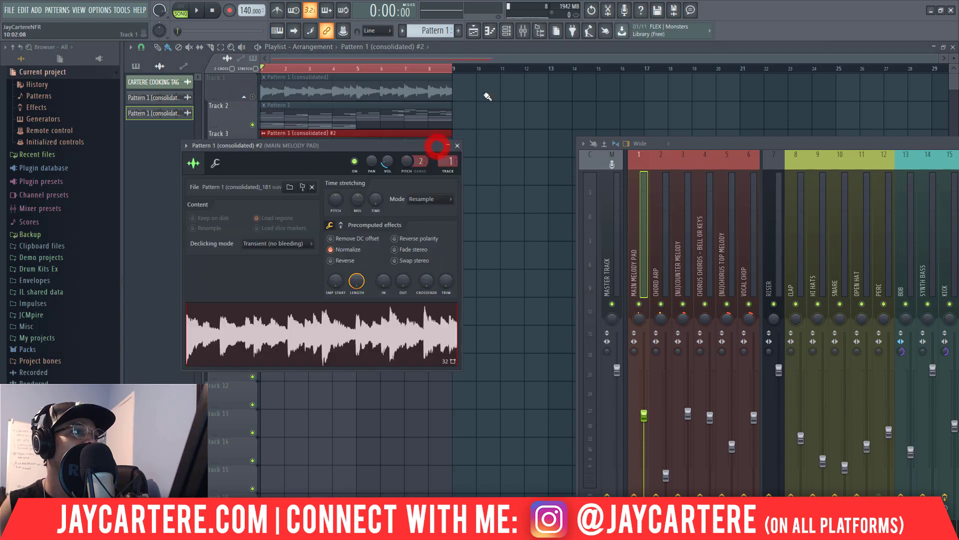
click(457, 148)
- Load HalfTime into slot 4 of the MAIN MELODY PAD mixer track, enable it and place its window below the playlist clips
drag(717, 143, 233, 143)
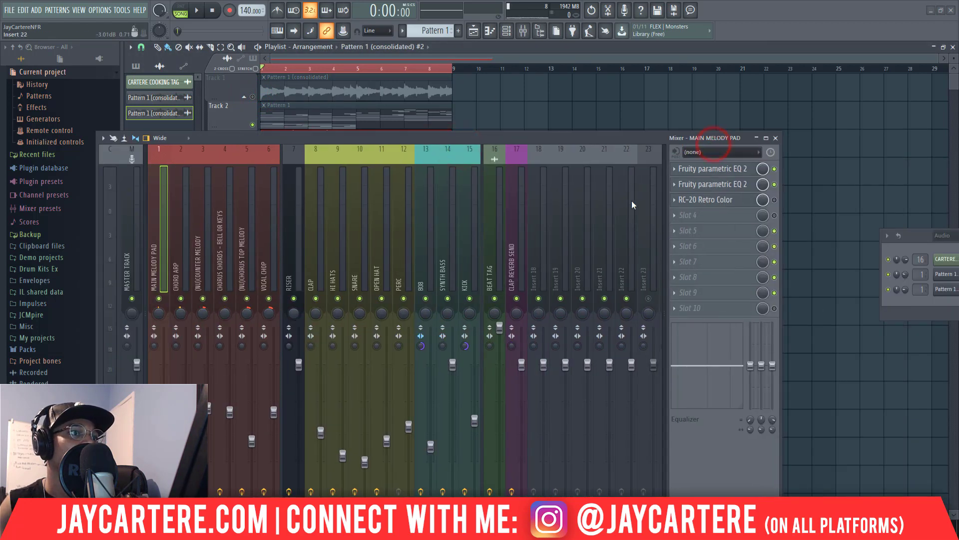
click(678, 220)
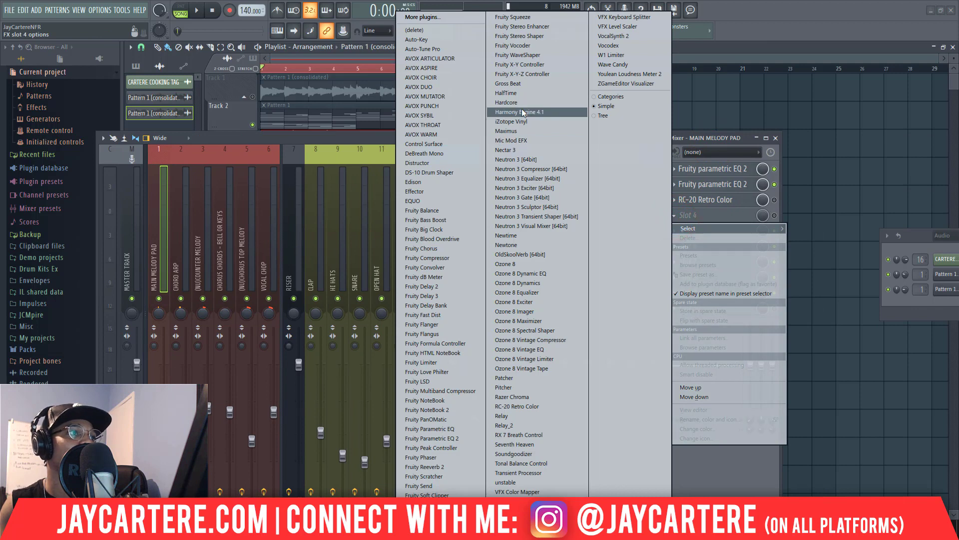
click(525, 93)
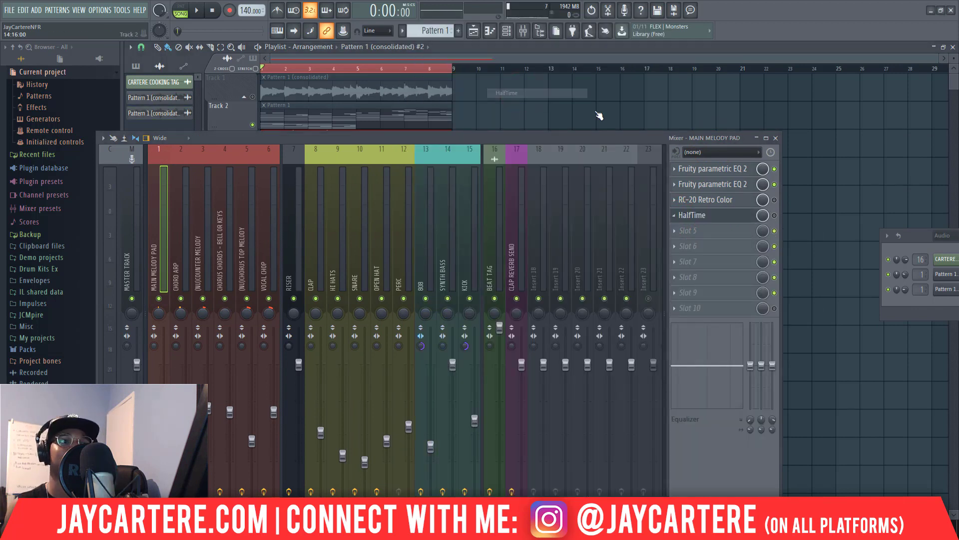
click(778, 216)
drag(619, 140, 958, 90)
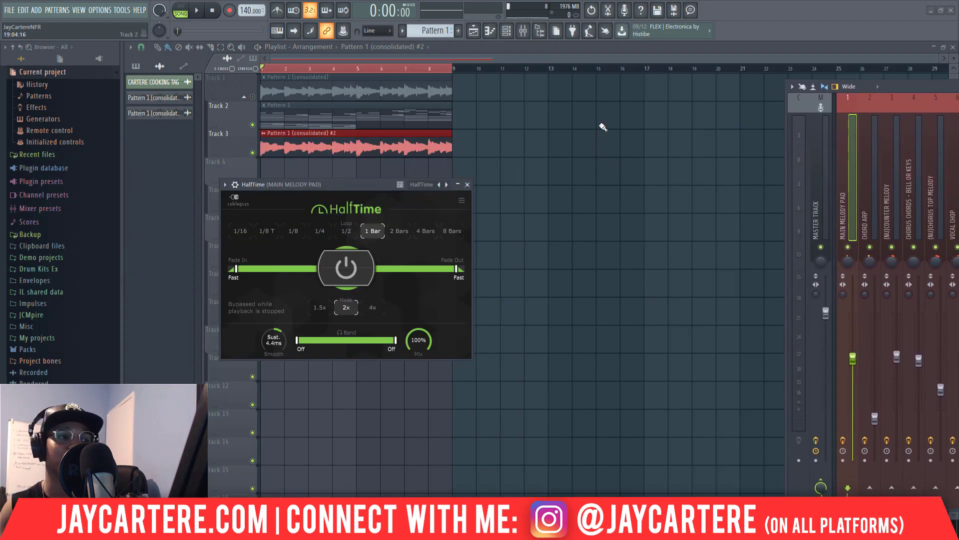
drag(350, 183, 469, 185)
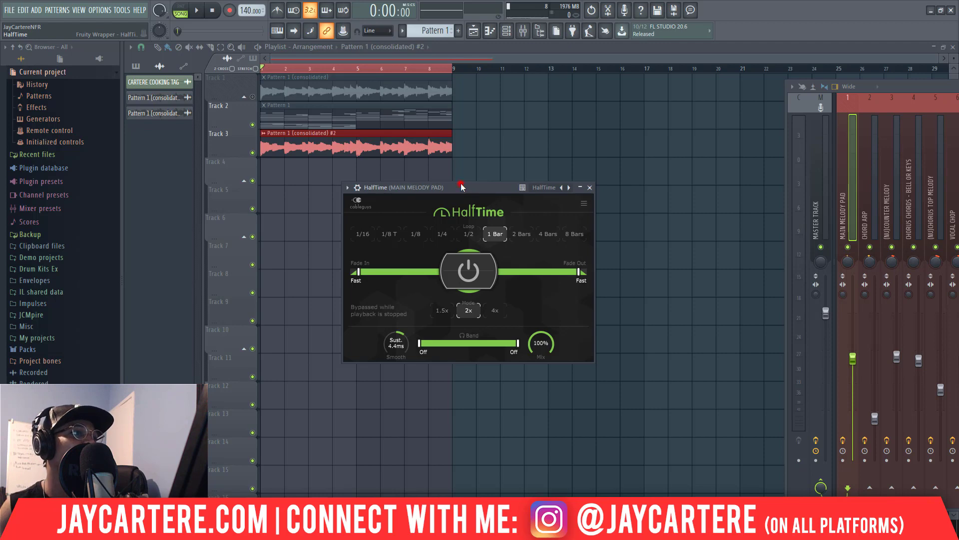
drag(461, 183, 415, 185)
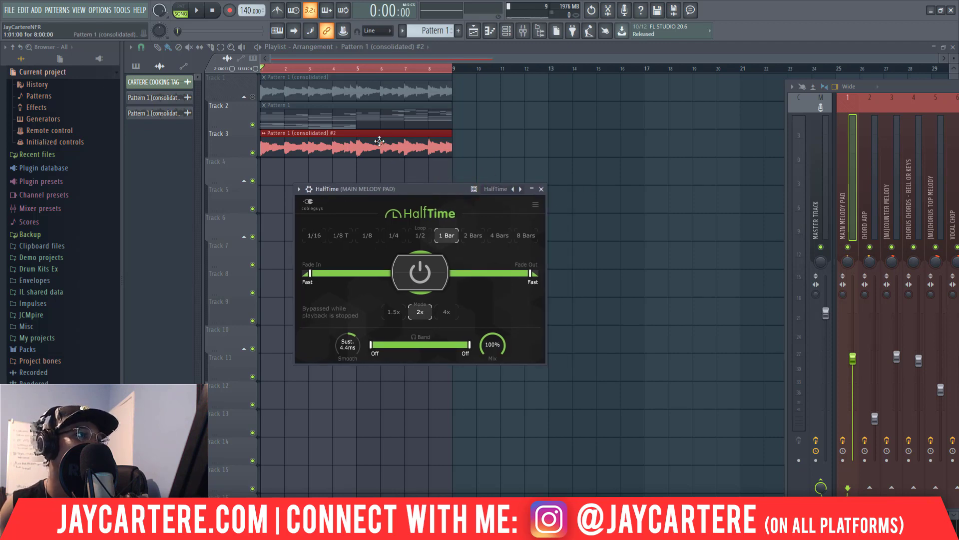
- Review the Track 3 clip's channel settings and its mixer effects, and listen to the clip through HalfTime
double_click(364, 143)
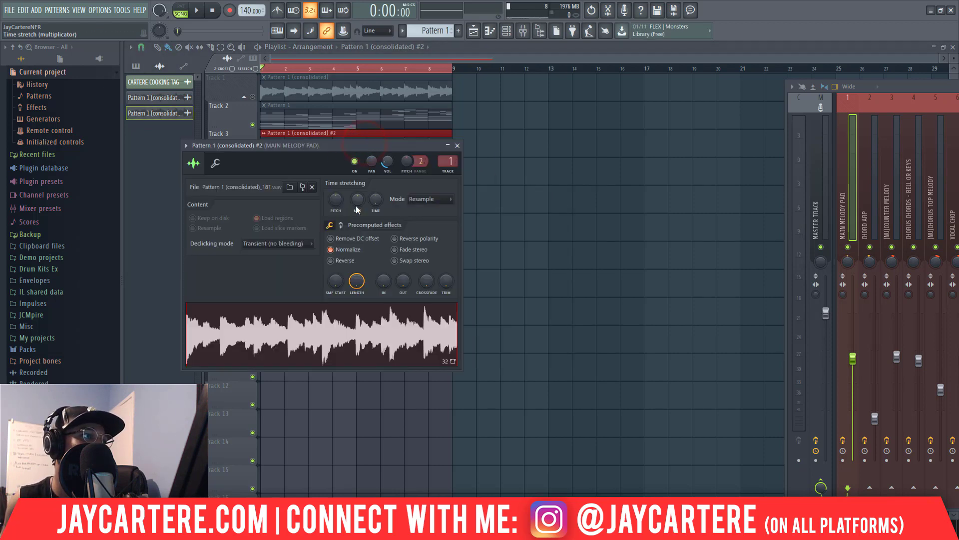
click(457, 146)
drag(930, 85, 337, 137)
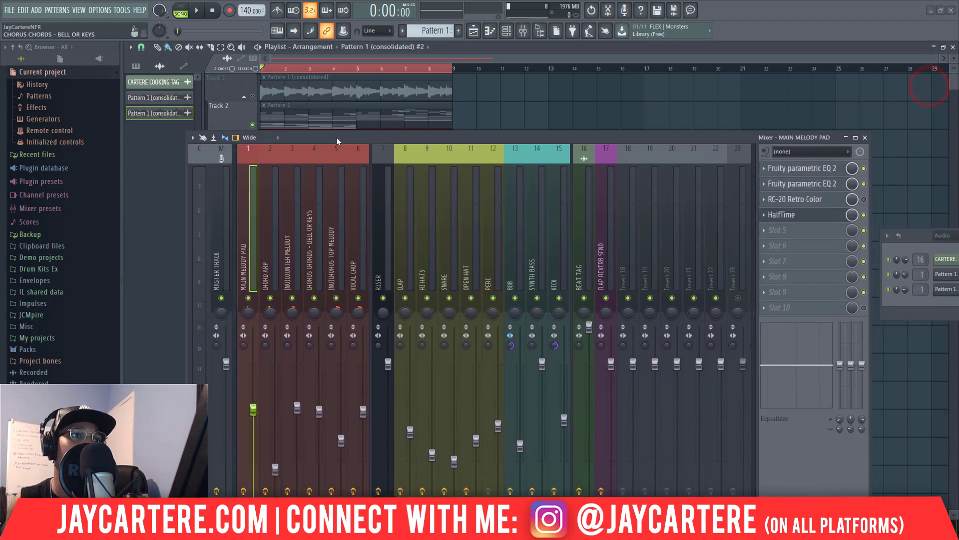
drag(593, 136, 928, 89)
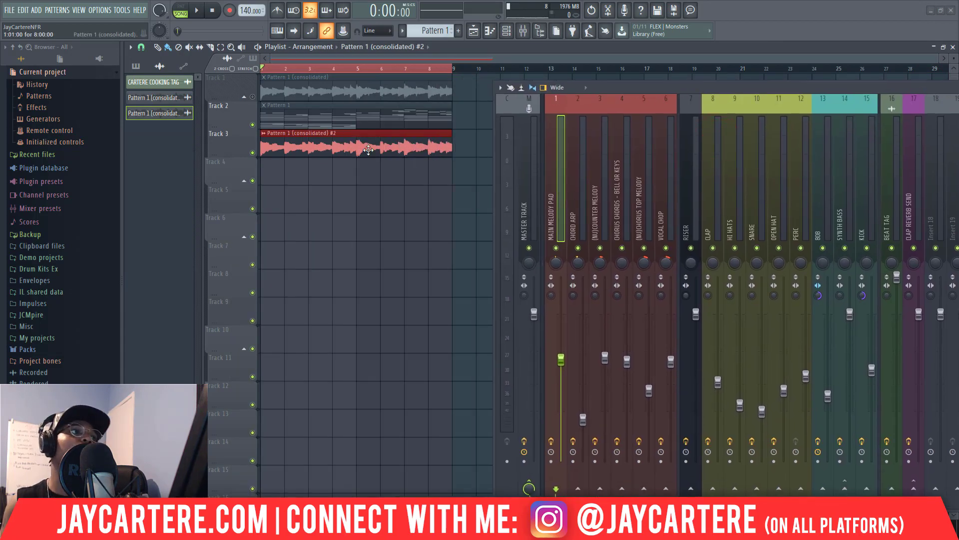
drag(602, 84, 597, 91)
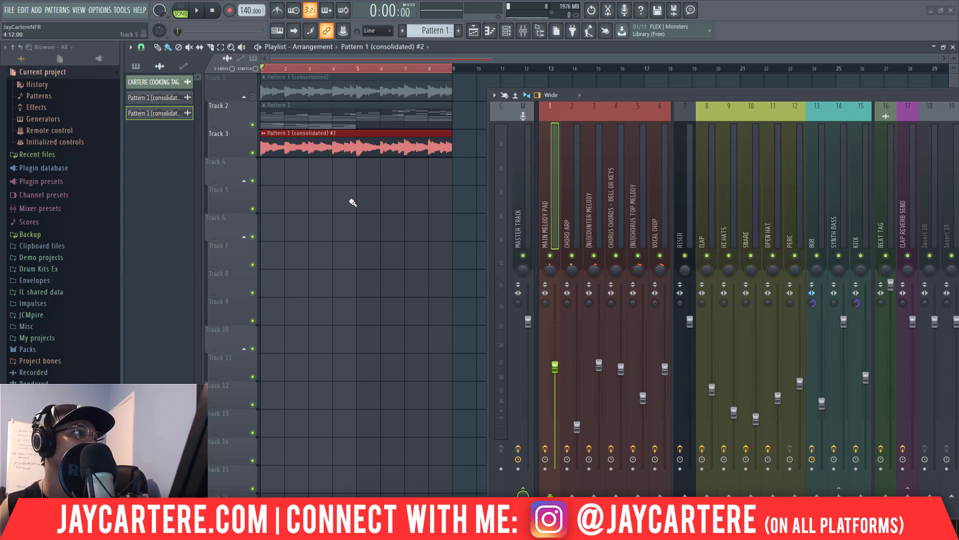
key(space)
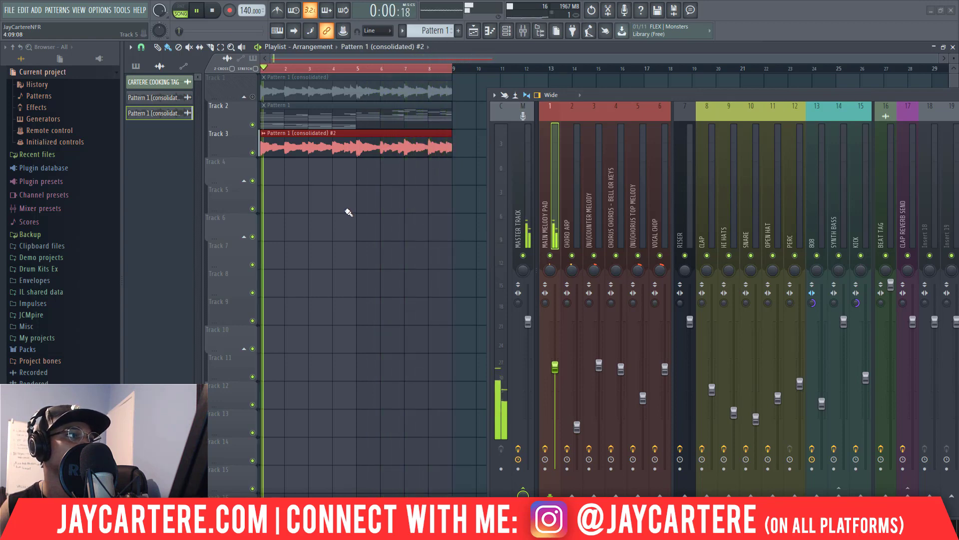
key(space)
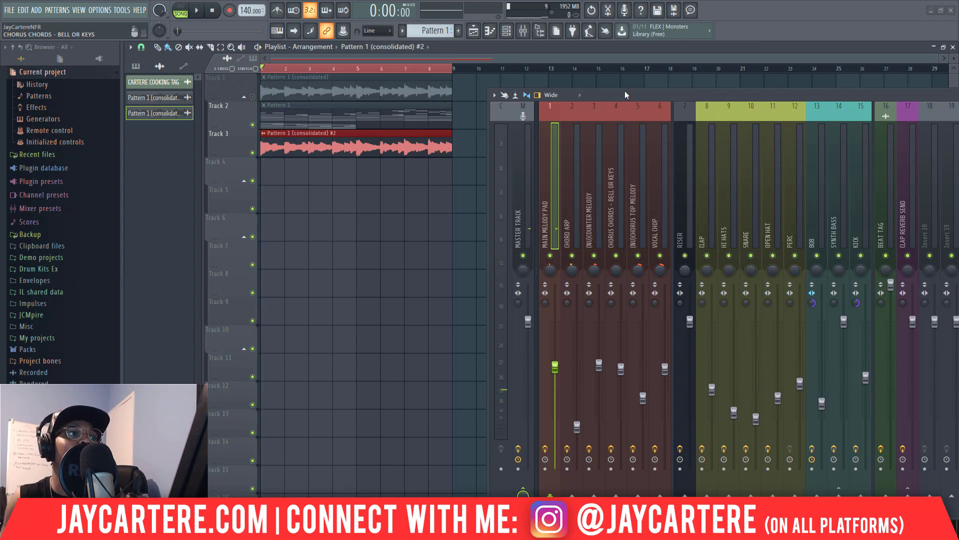
- Consolidate the Track 3 clip to audio and play the new clip normalized at a reduced channel volume
drag(625, 91, 643, 91)
drag(439, 174, 365, 148)
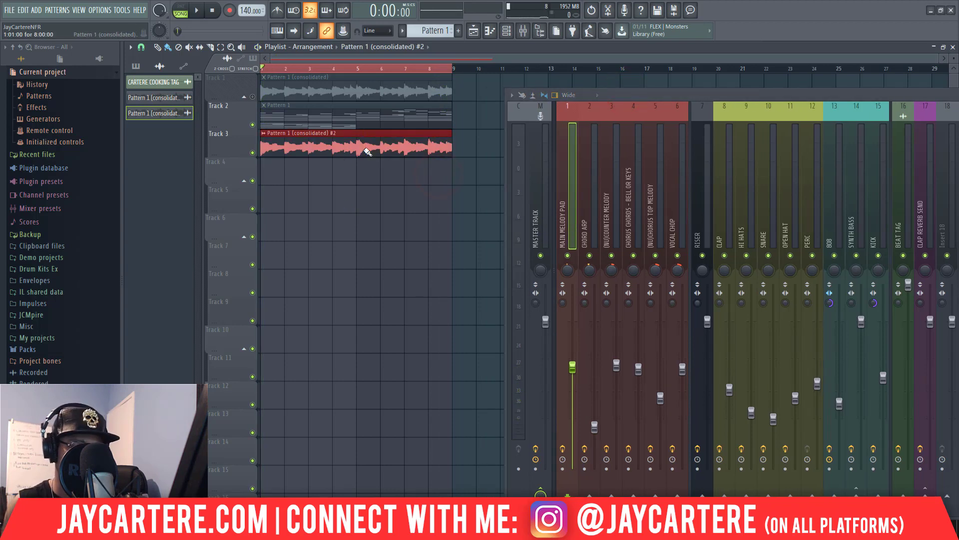
key(ctrl+alt+c)
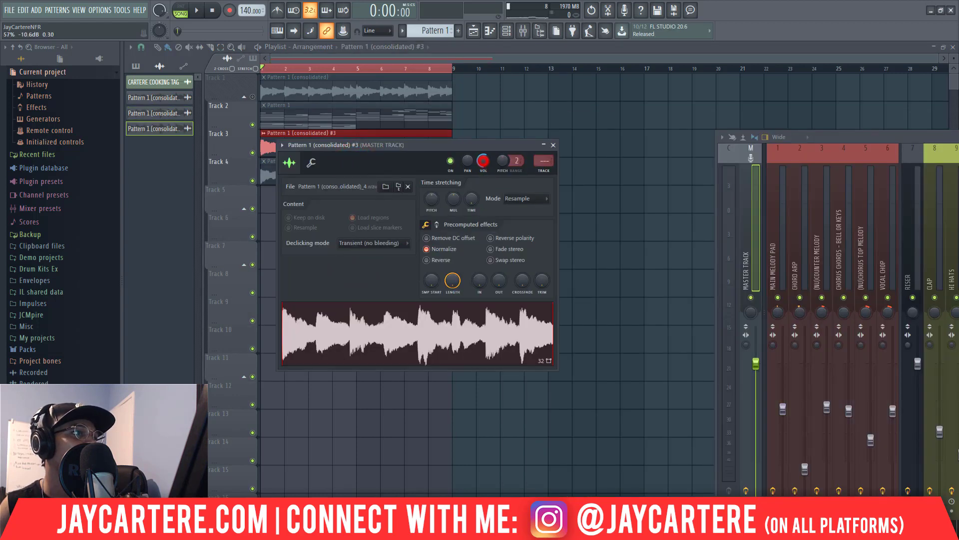
drag(442, 145, 443, 205)
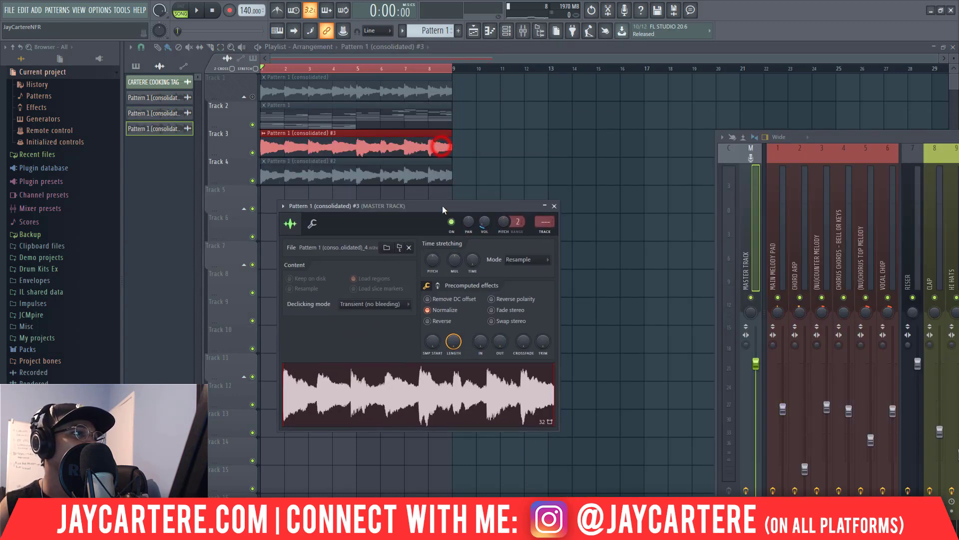
key(space)
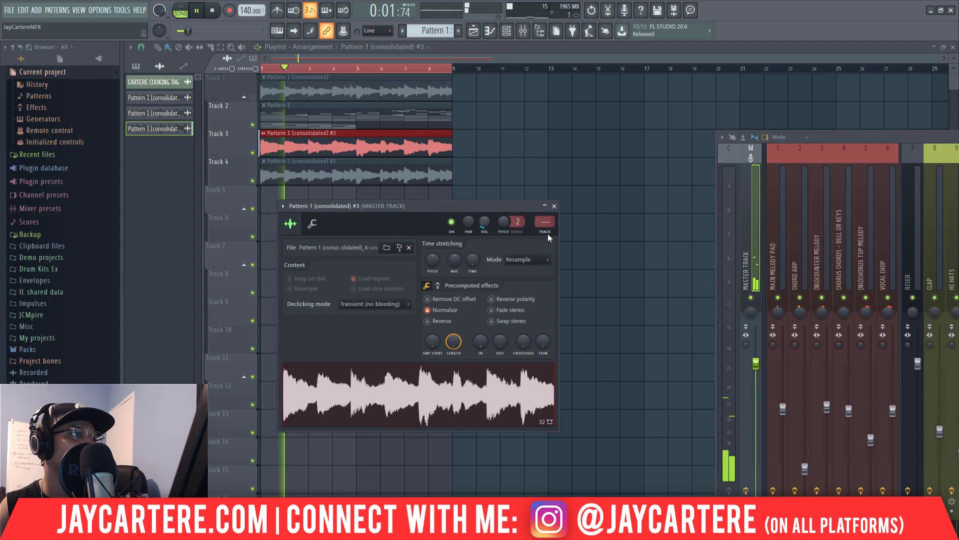
- Route the consolidated Track 3 clip to mixer track 1, MAIN MELODY PAD, play it, and close its channel settings
drag(542, 226, 541, 224)
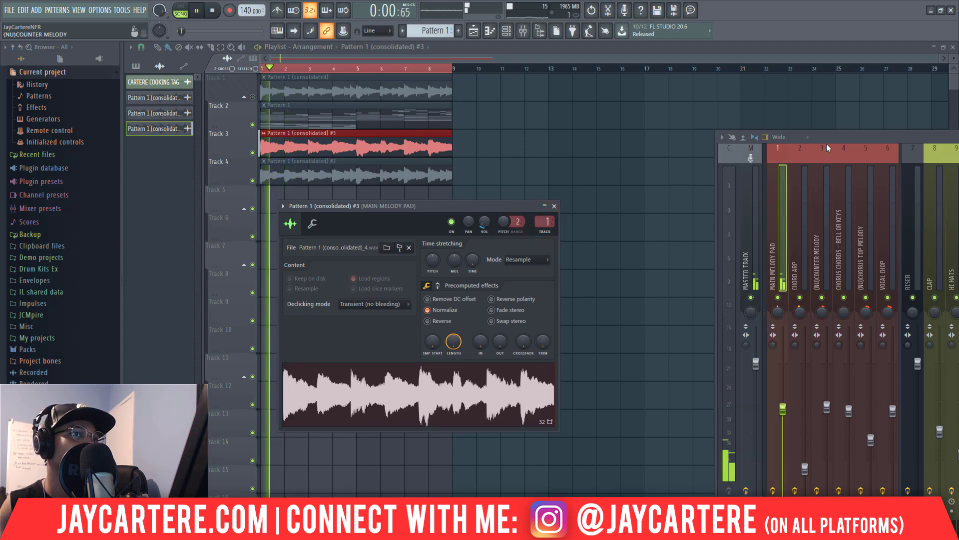
drag(947, 138, 837, 129)
key(space)
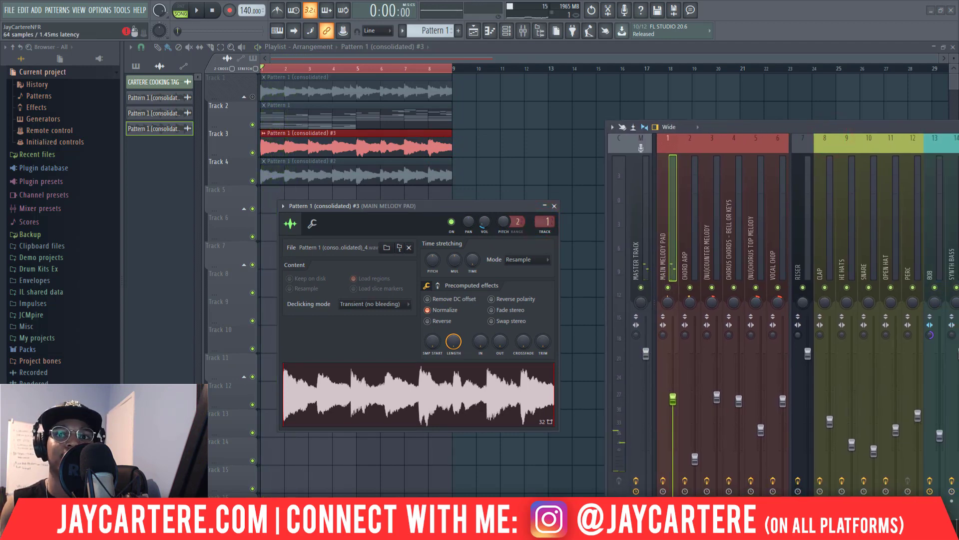
drag(776, 129, 846, 109)
key(space)
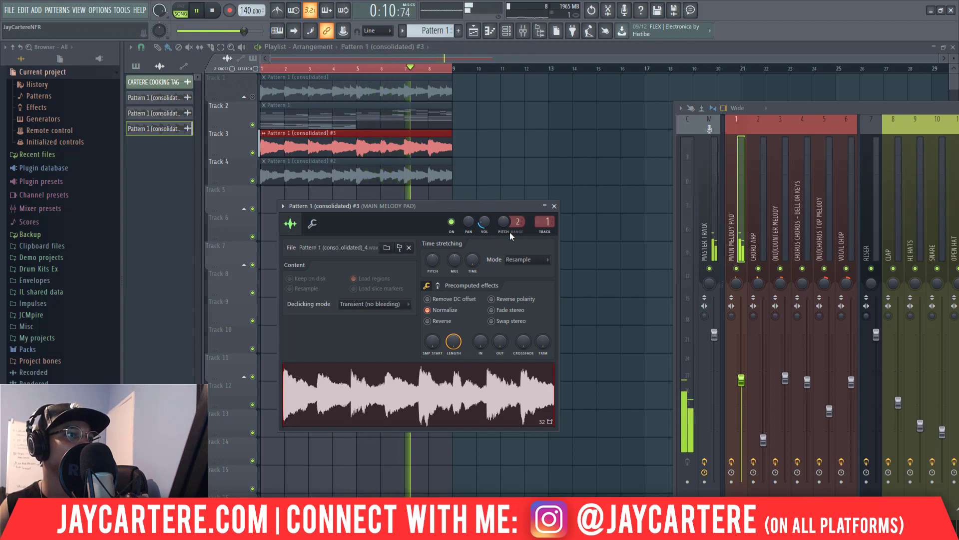
click(555, 206)
- Rename the Track 3 audio clip as VERSE CHORDS and stop playback
click(265, 134)
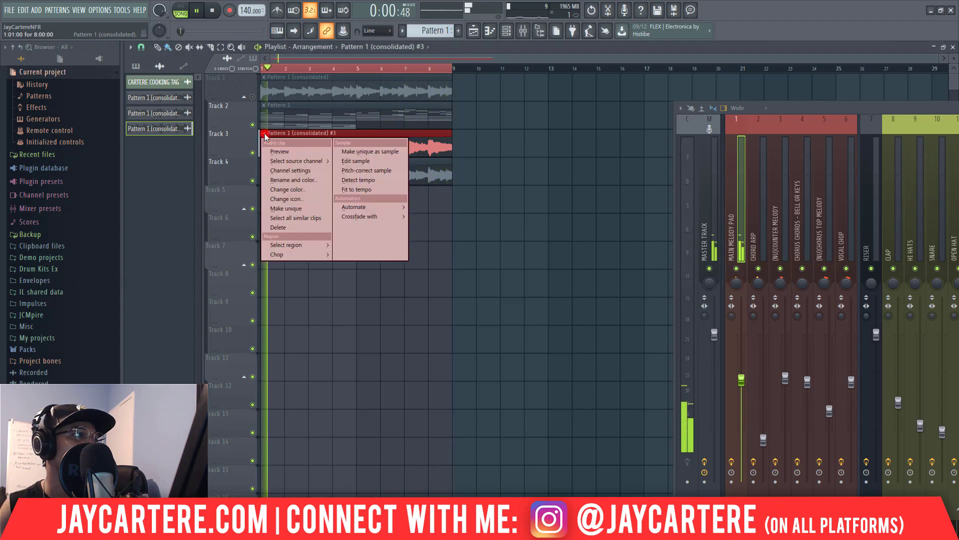
click(293, 181)
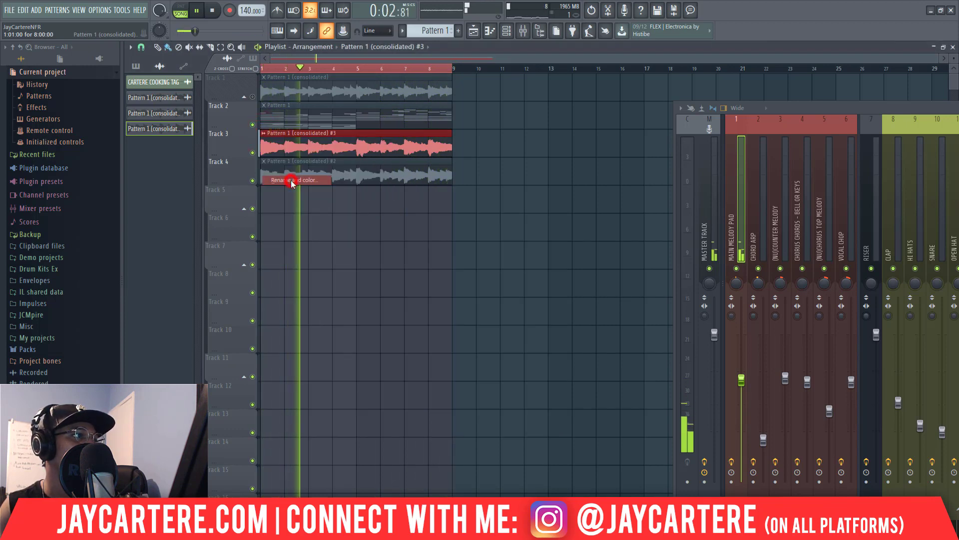
text(VERSE)
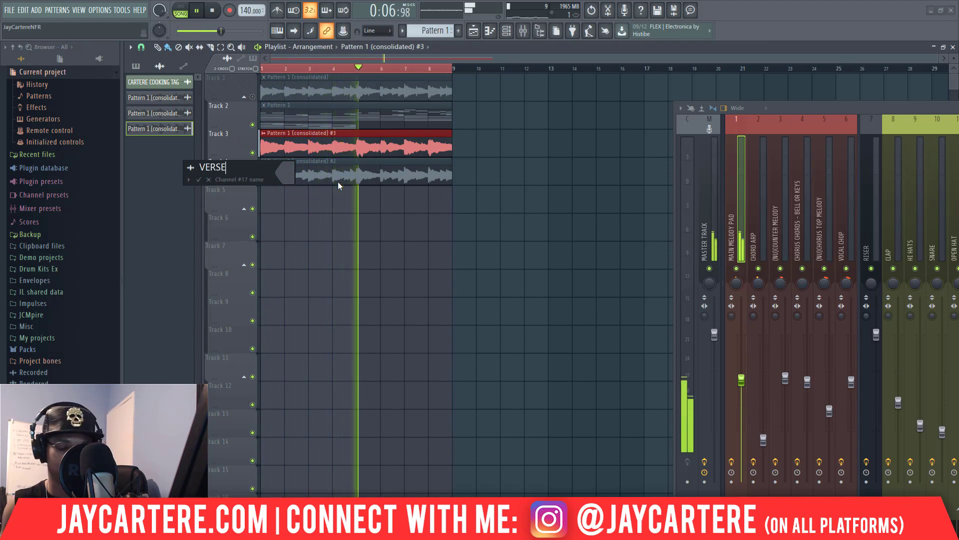
text( CHORD)
text(S)
key(Return)
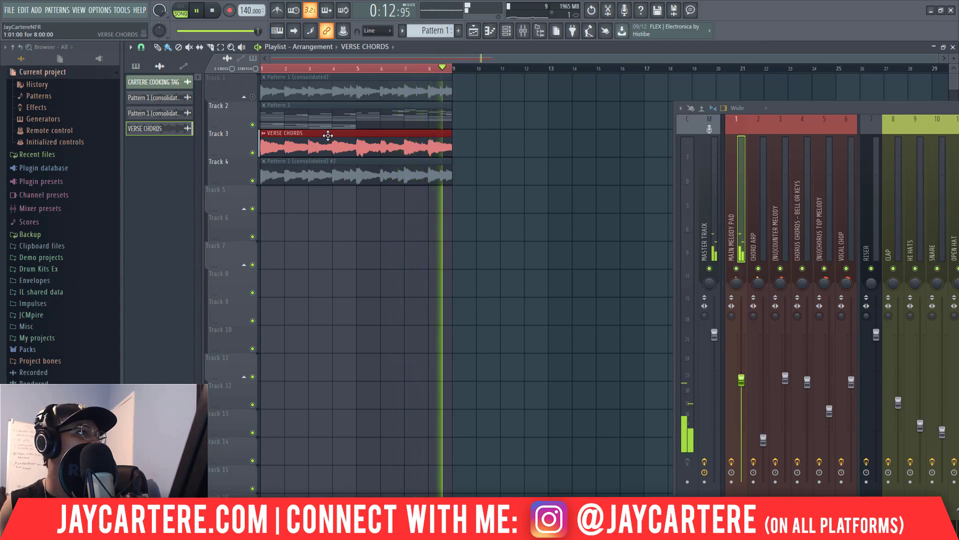
key(space)
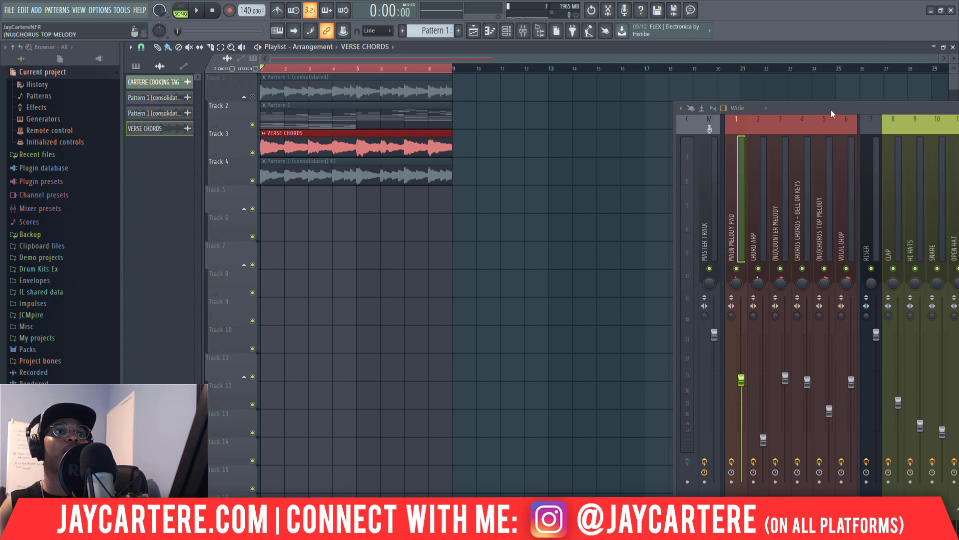
- Switch the picker to patterns, select Pattern 1 and show its channels in the channel rack
drag(832, 109, 408, 95)
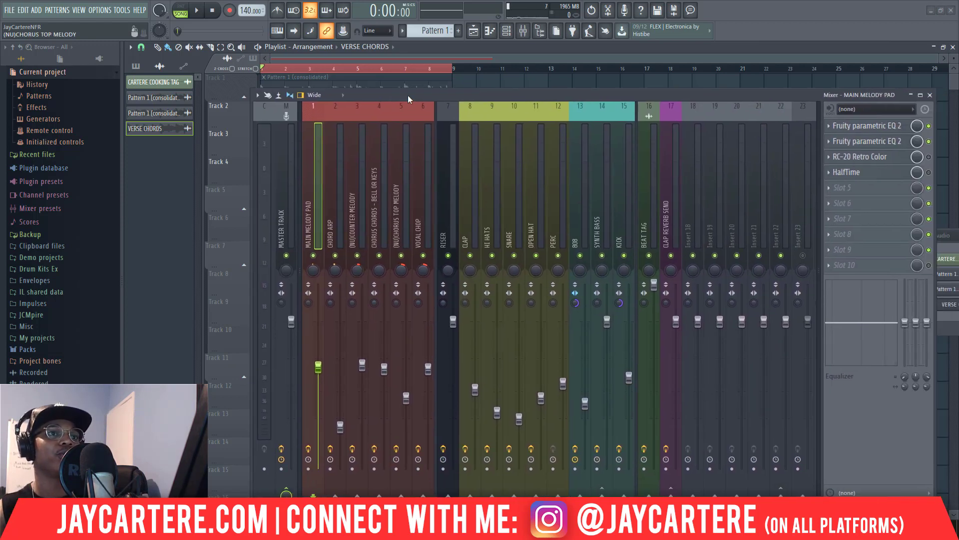
click(136, 66)
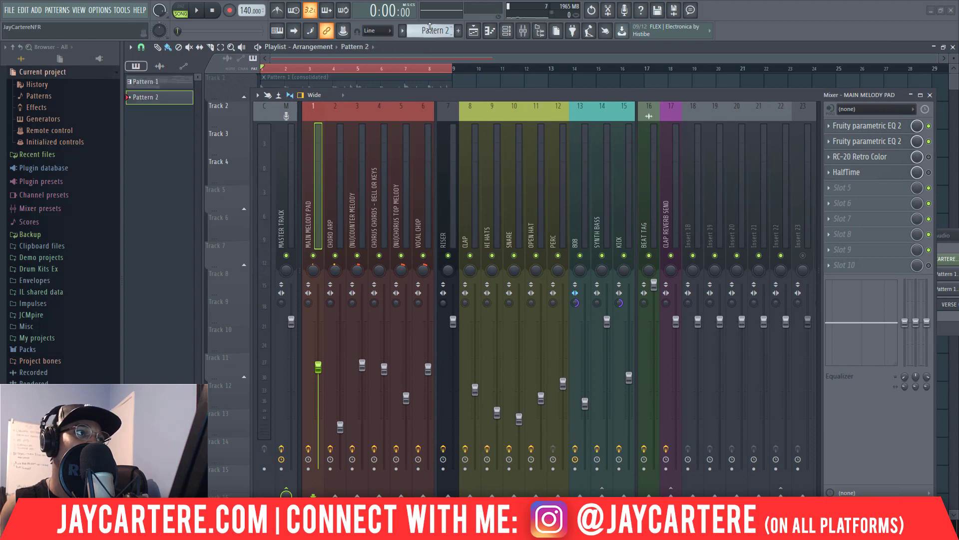
click(159, 82)
key(F6)
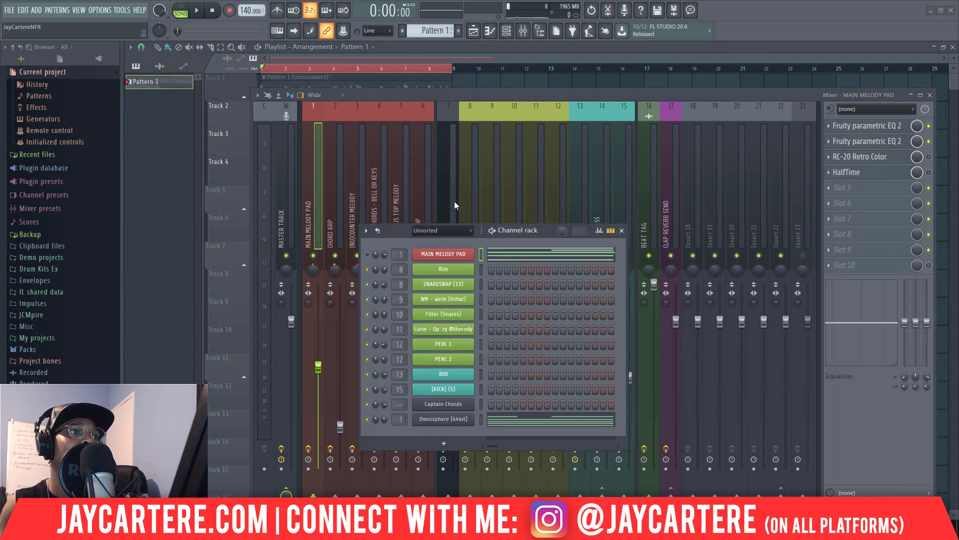
- Open the MAIN MELODY PAD notes in the piano roll and move the mixer and channel rack clear of them
drag(454, 228, 479, 277)
right_click(343, 220)
click(400, 220)
drag(460, 83, 574, 63)
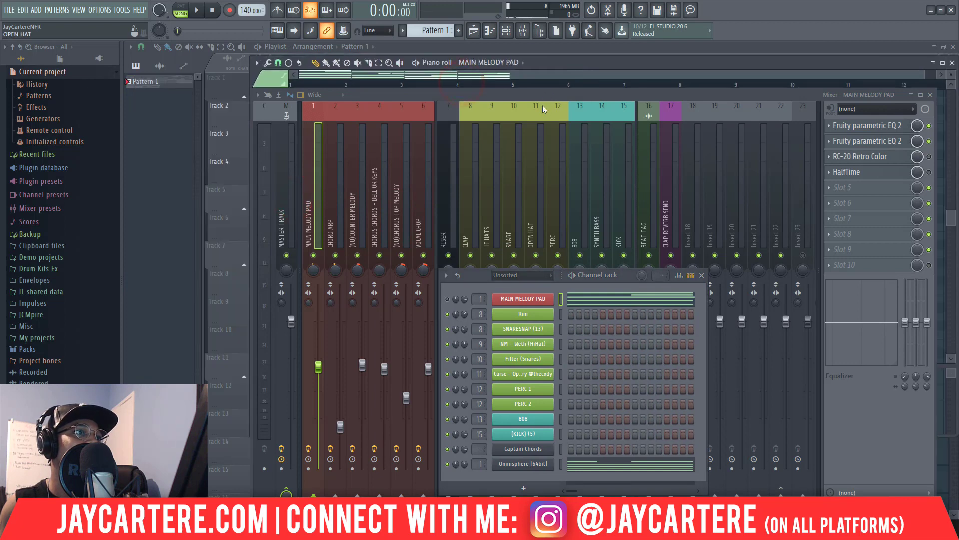
drag(542, 99, 958, 151)
drag(475, 281, 674, 366)
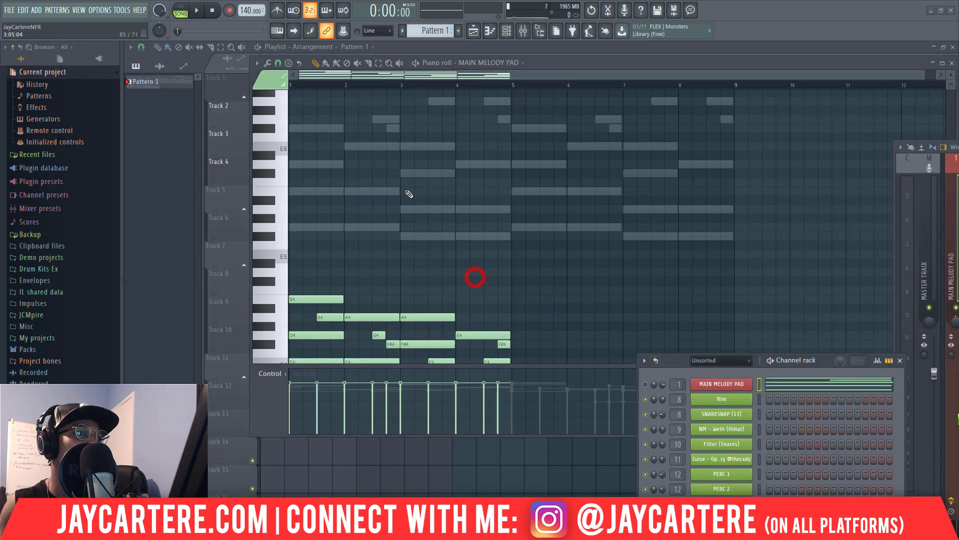
- Examine the chord and melody notes of MAIN MELODY PAD and return to the playlist
scroll(407, 197, down, 3)
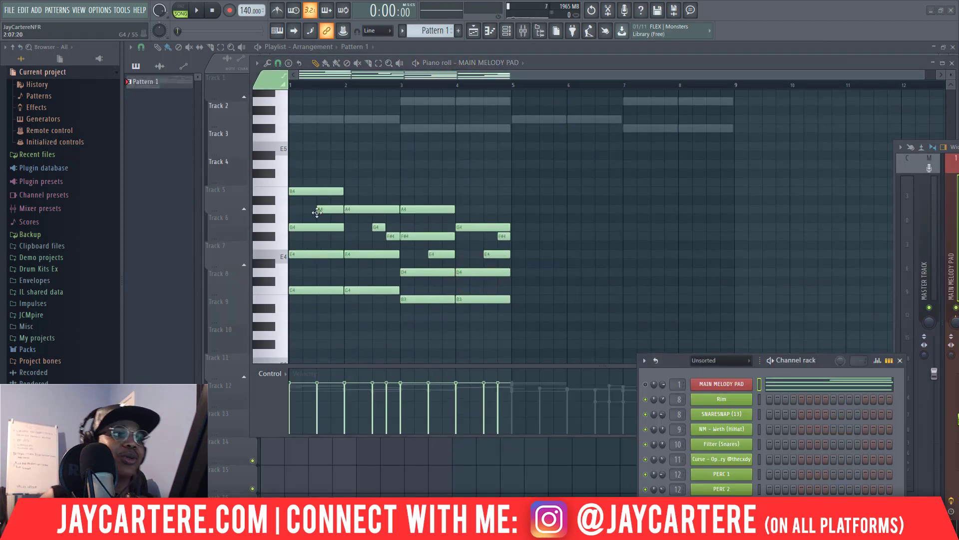
scroll(446, 314, down, 1)
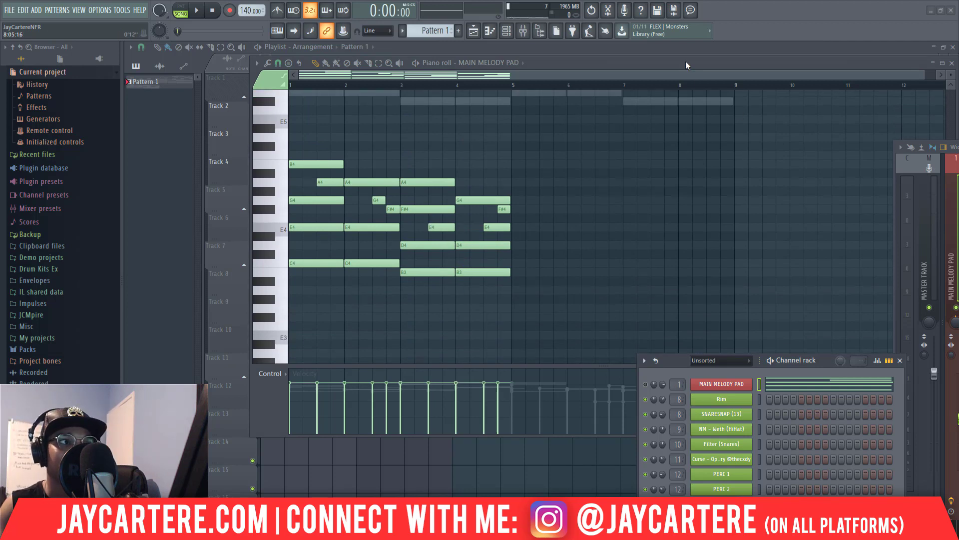
scroll(445, 334, up, 1)
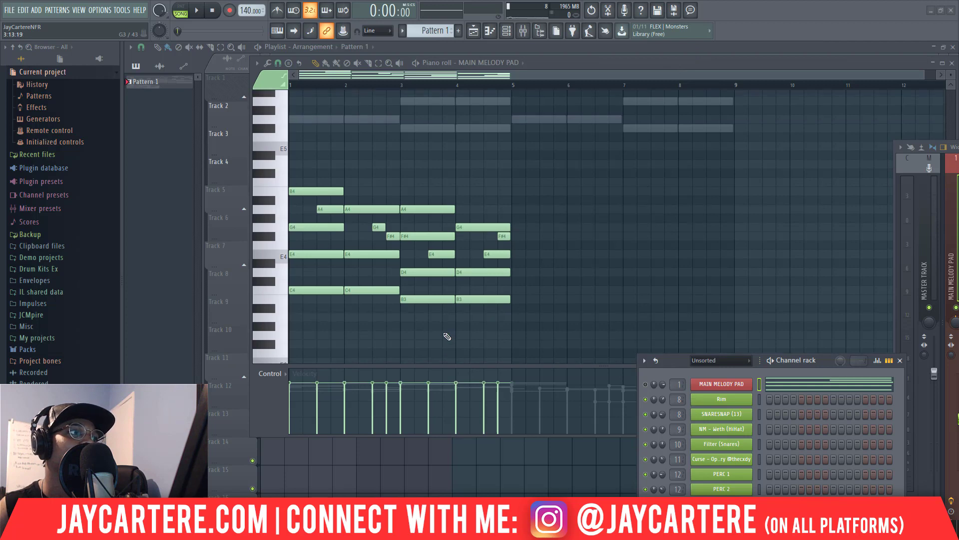
scroll(500, 259, down, 2)
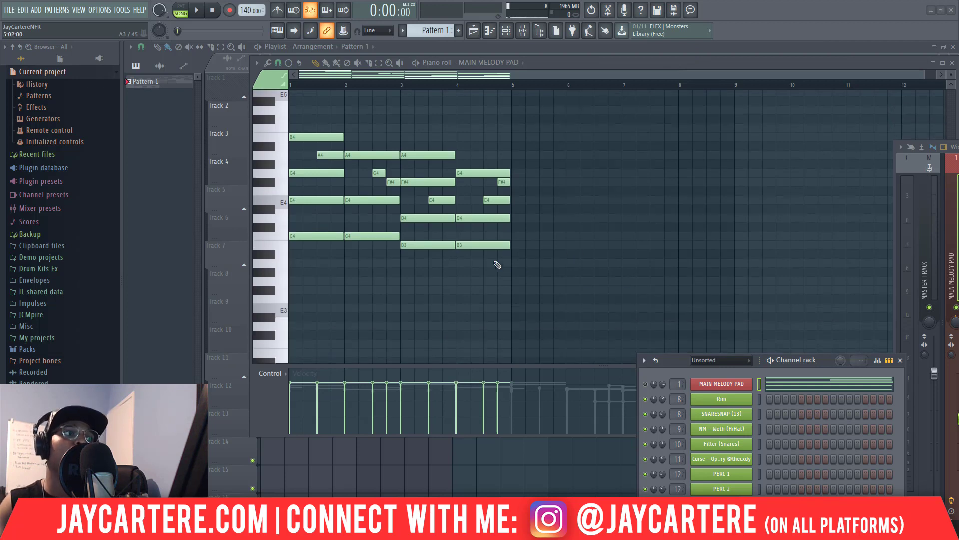
drag(675, 361, 574, 162)
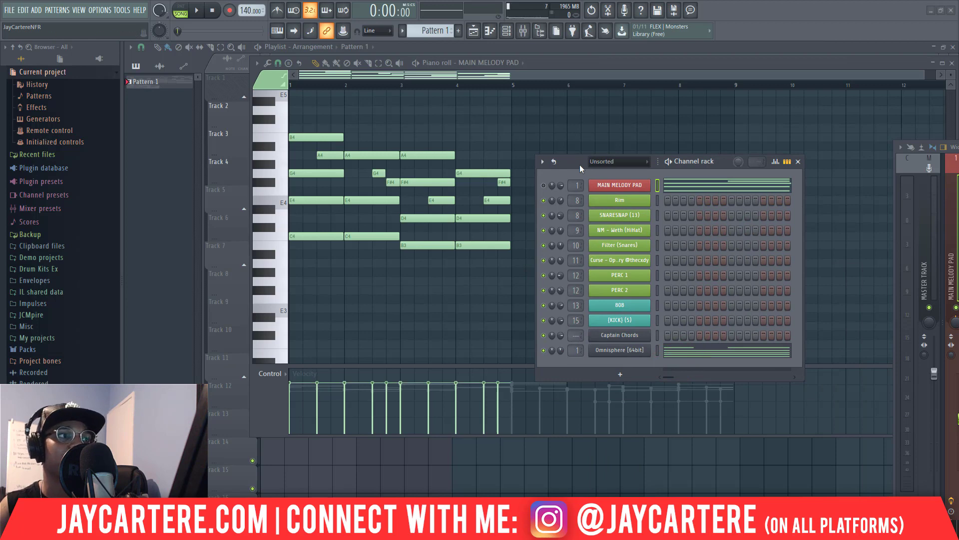
drag(574, 166, 568, 180)
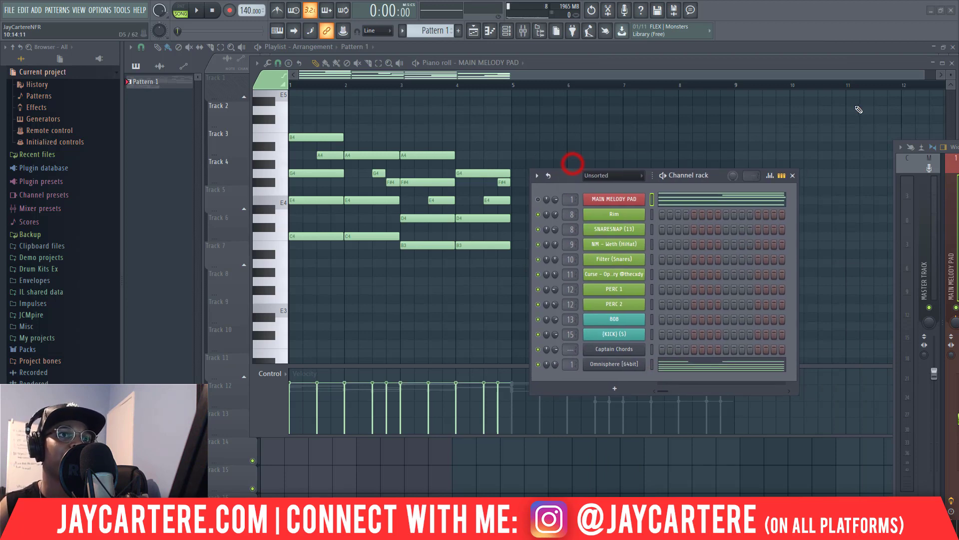
click(952, 63)
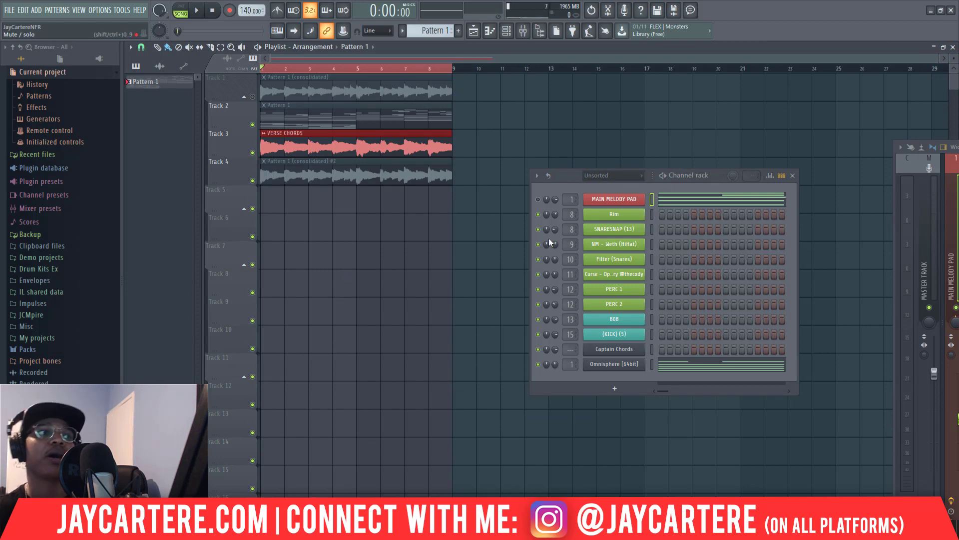
drag(571, 178, 527, 177)
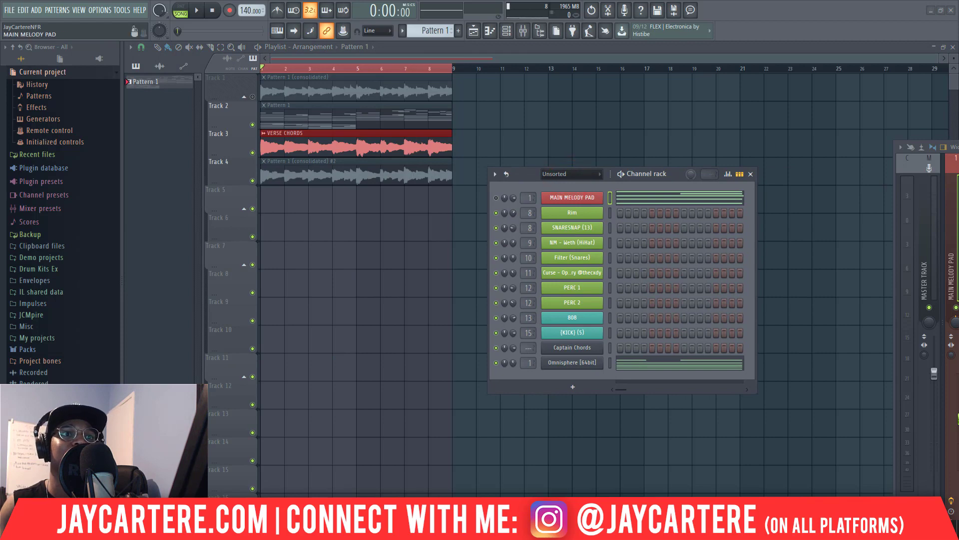
drag(949, 150, 162, 137)
drag(388, 136, 390, 136)
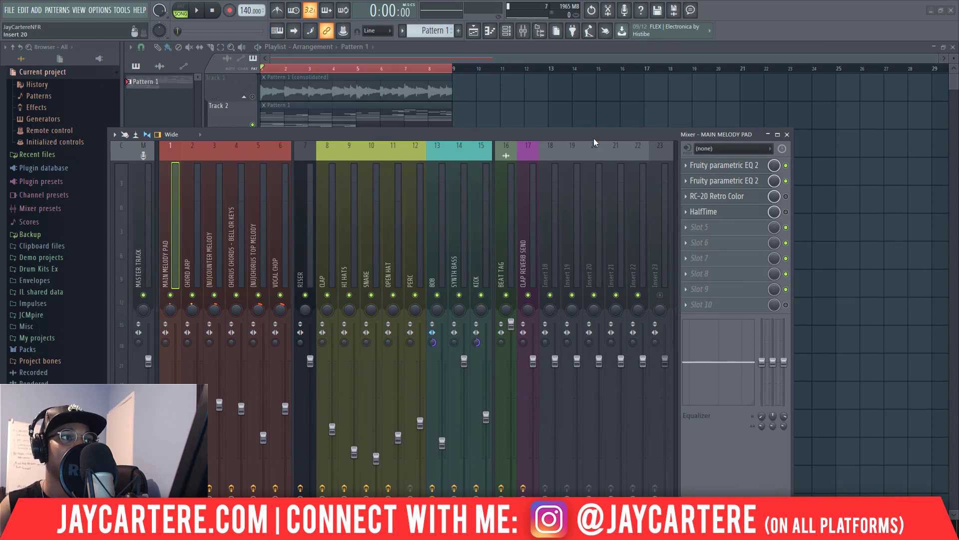
drag(583, 137, 668, 110)
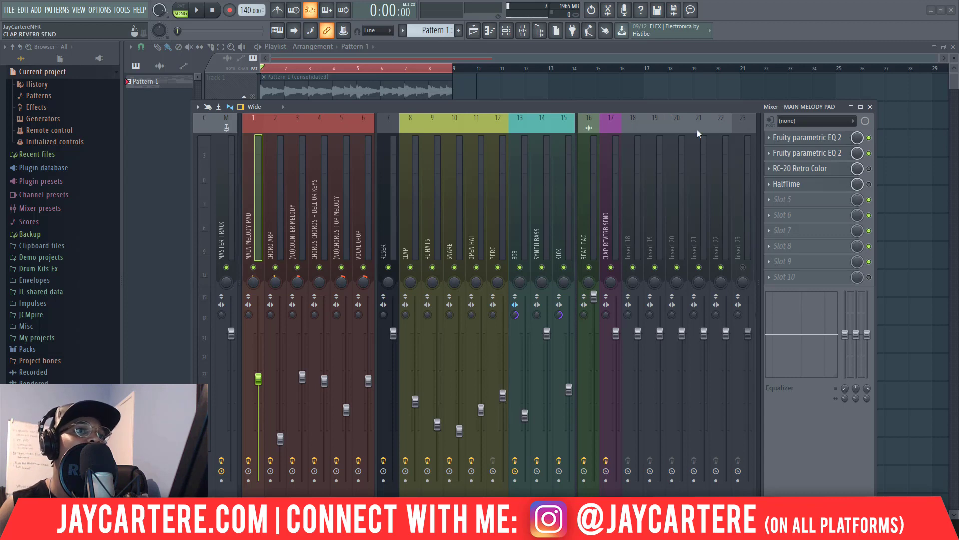
drag(519, 106, 958, 102)
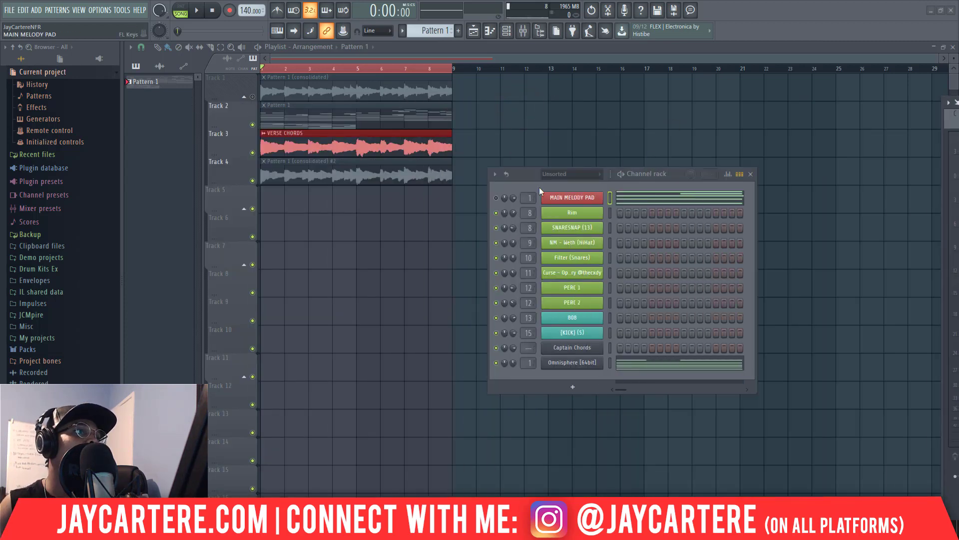
mouse_move(568, 179)
mouse_down()
mouse_move(530, 180)
mouse_move(549, 188)
mouse_up()
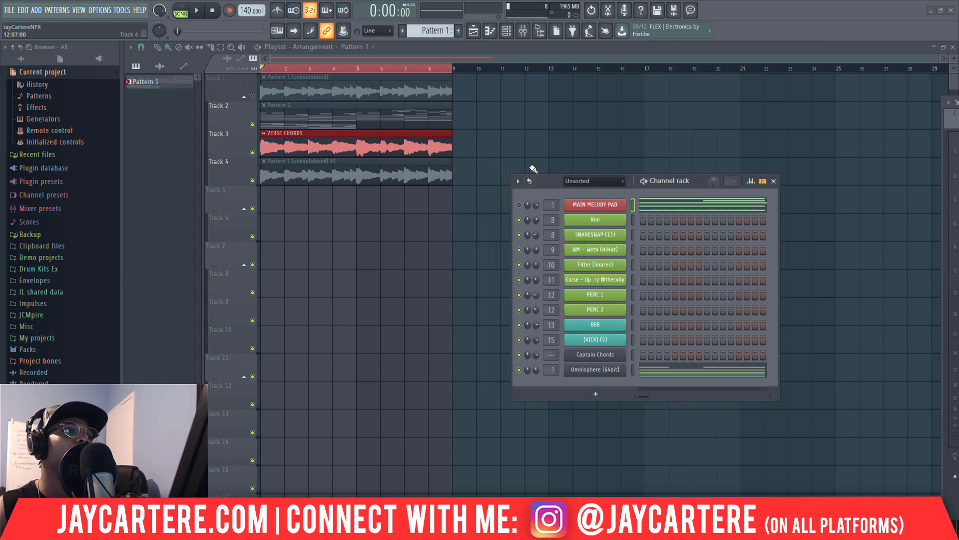
mouse_move(543, 183)
mouse_down()
mouse_move(534, 184)
mouse_move(531, 224)
mouse_move(456, 204)
mouse_up()
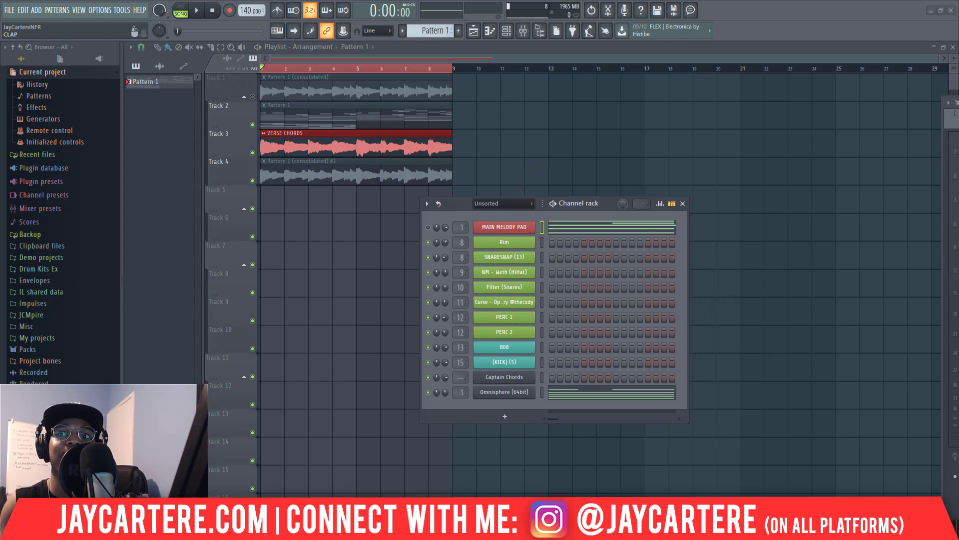
key(F9)
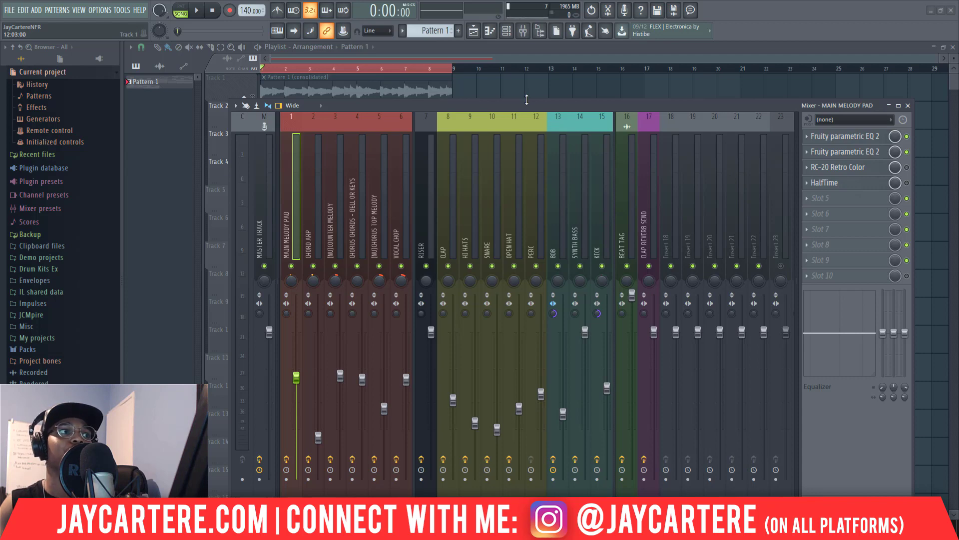
drag(516, 106, 958, 113)
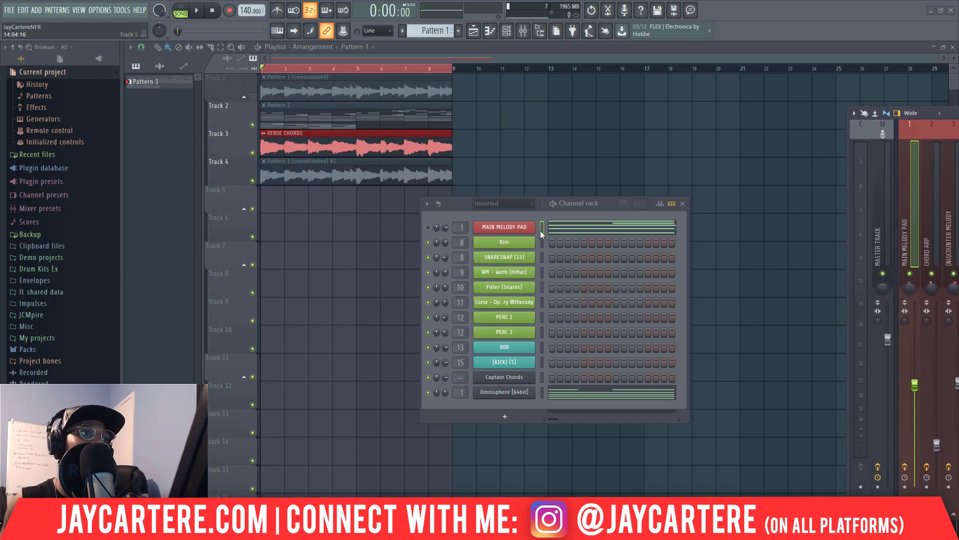
drag(452, 203, 425, 195)
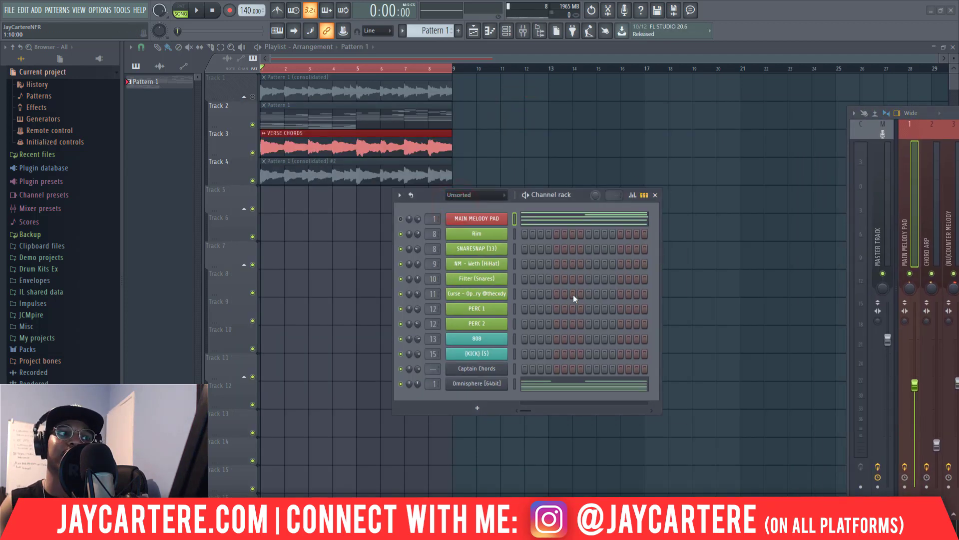
drag(425, 198, 445, 226)
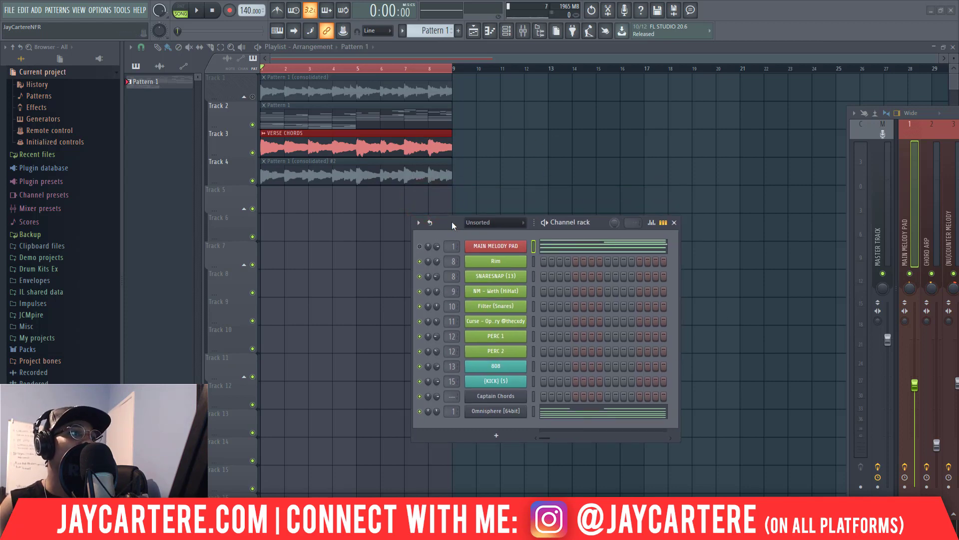
drag(452, 221, 450, 211)
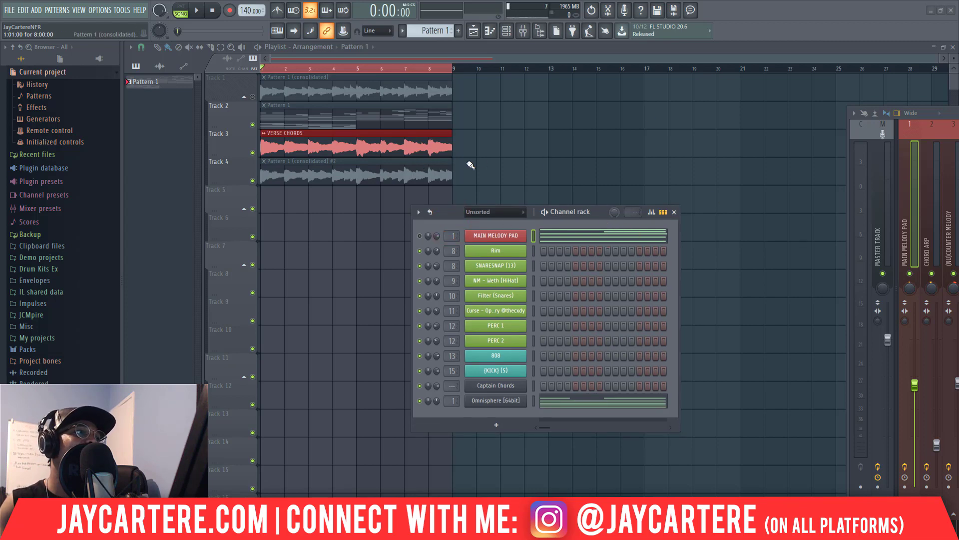
- Place a Pattern 1 clip at bar 10 of Track 3 and delete it again
key(ctrl+b)
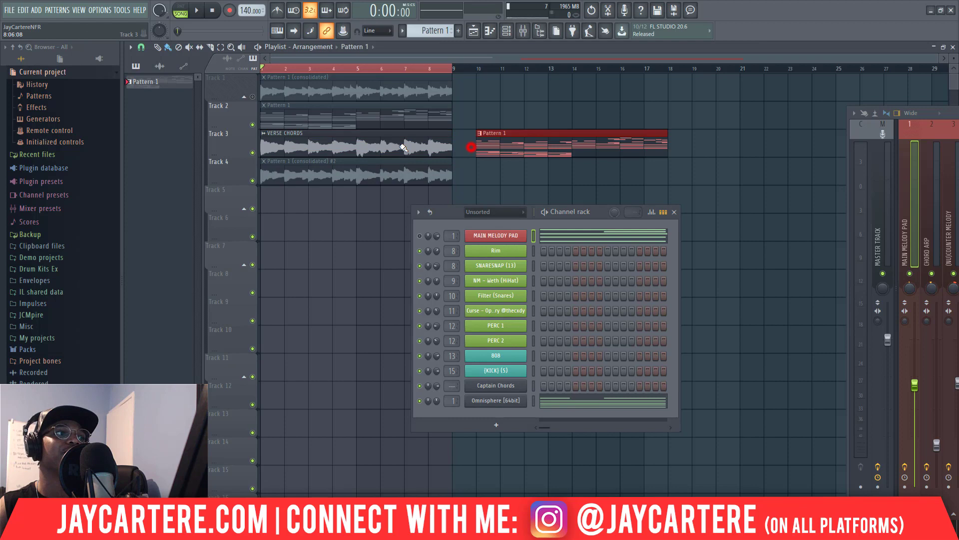
right_click(501, 143)
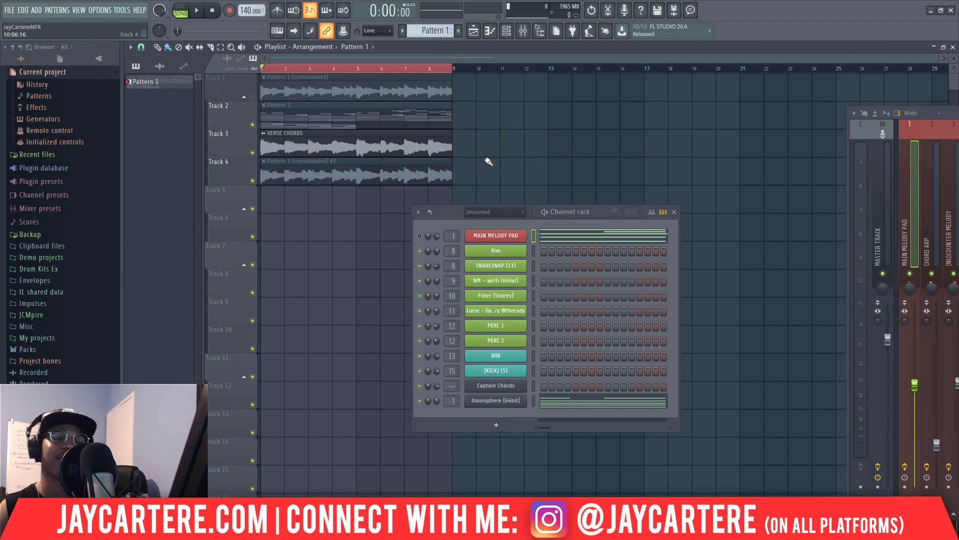